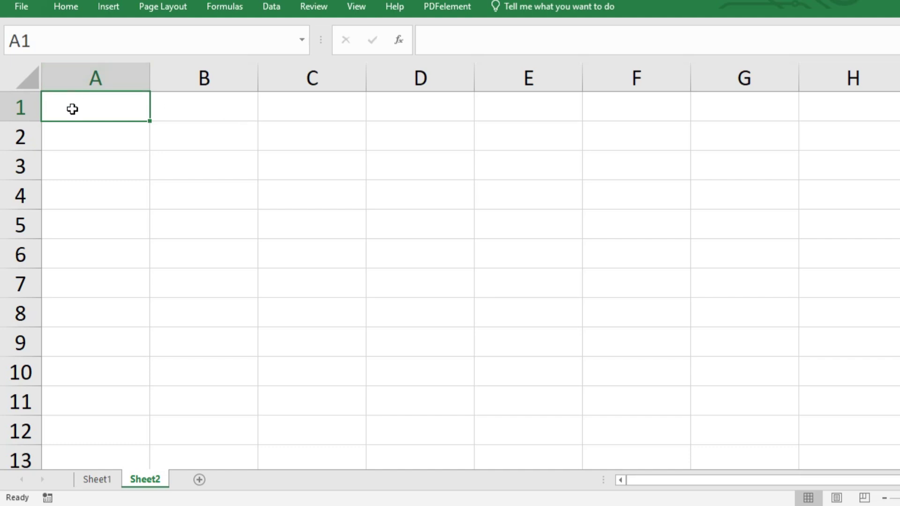
# Enter the headers Emp-Id, Emp-Name and Designation in cells A1 to C1 of Sheet2.
pyautogui.click(72, 108)
pyautogui.write('e')
pyautogui.press('BackSpace')
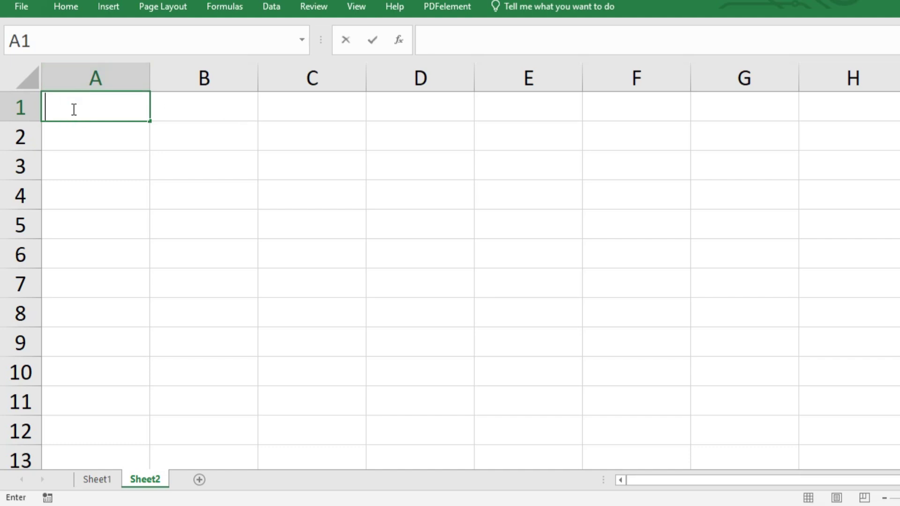
pyautogui.write('e')
pyautogui.press('BackSpace')
pyautogui.write('Emp-Id')
pyautogui.press('Tab')
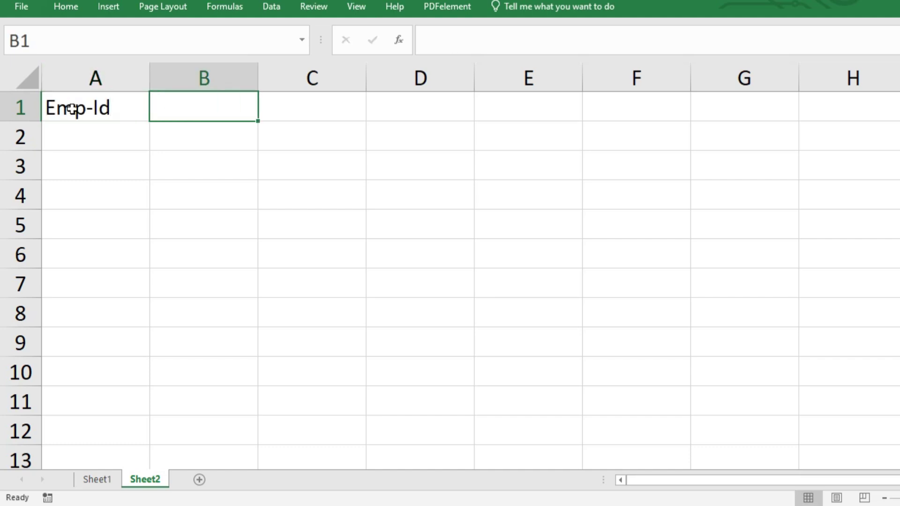
pyautogui.write('Emp_')
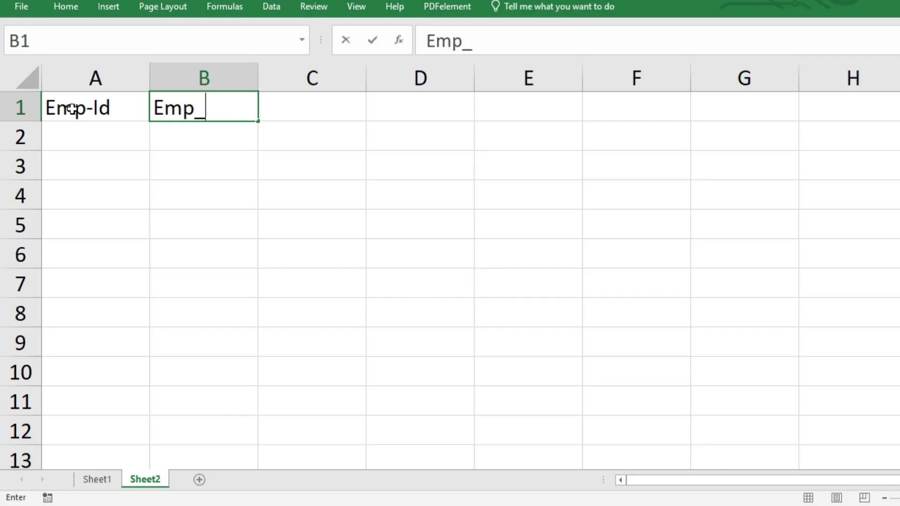
pyautogui.press('BackSpace')
pyautogui.write('-Name')
pyautogui.press('Tab')
pyautogui.write('Desi')
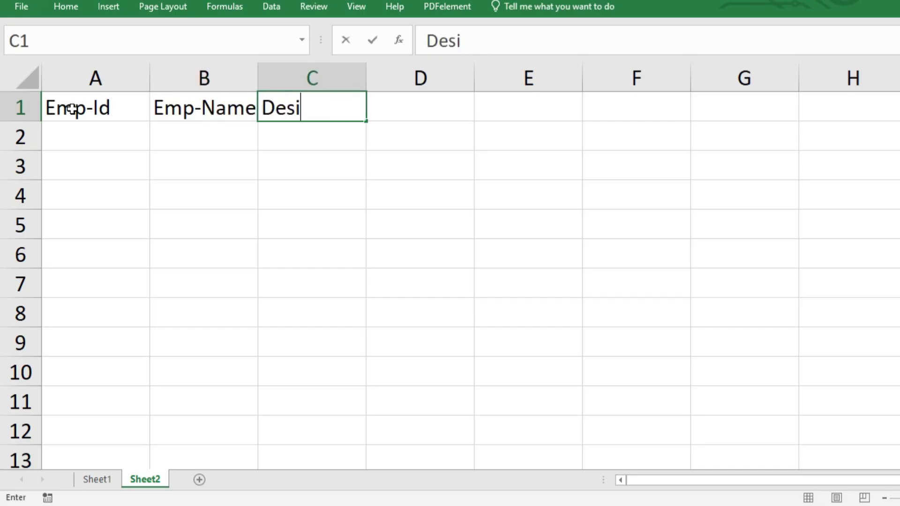
pyautogui.write('gnation')
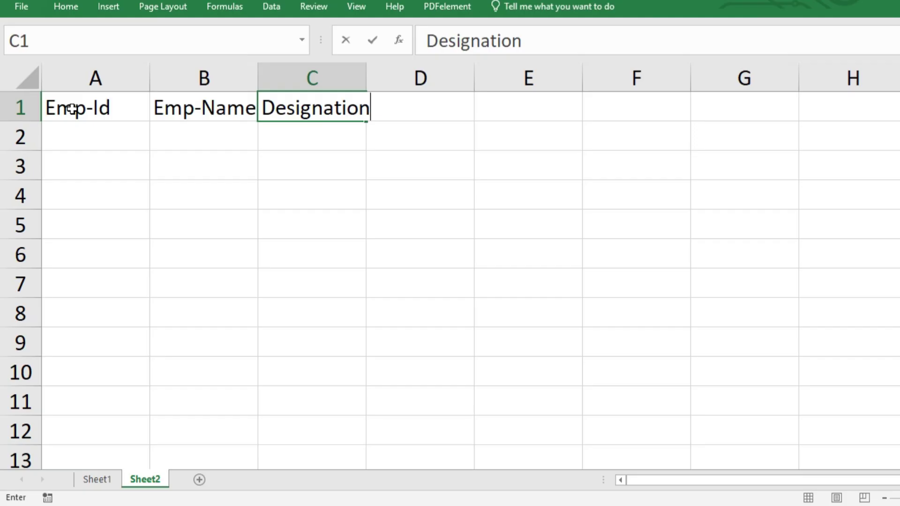
pyautogui.press('Tab')
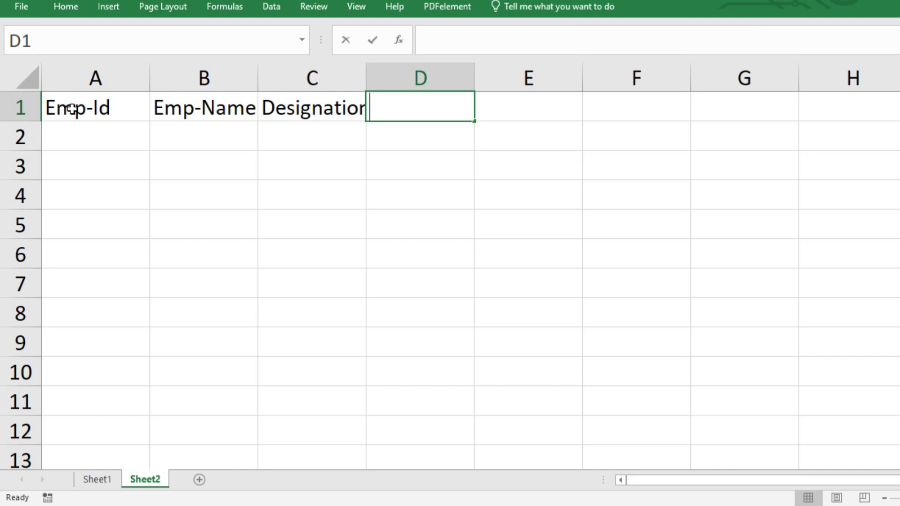
# Enter the dates 1-4-2025 and 2-4-2025 in D1 and E1, and extend the daily series along row 1 through 30 April.
pyautogui.write('1-4-2025')
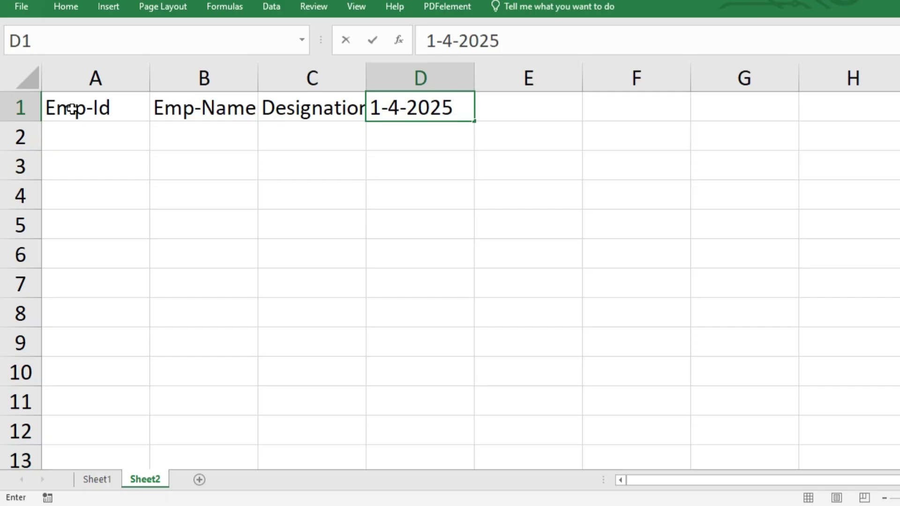
pyautogui.press('Tab')
pyautogui.write('2')
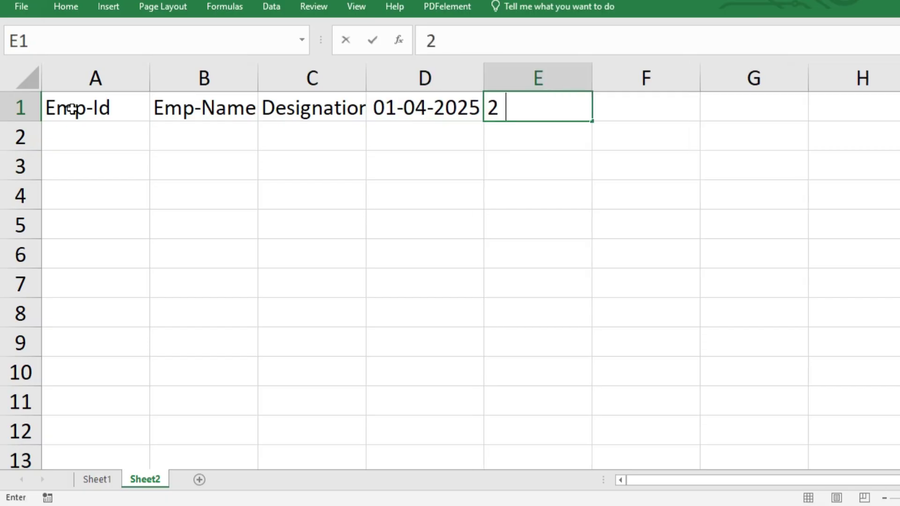
pyautogui.write('-04-2025')
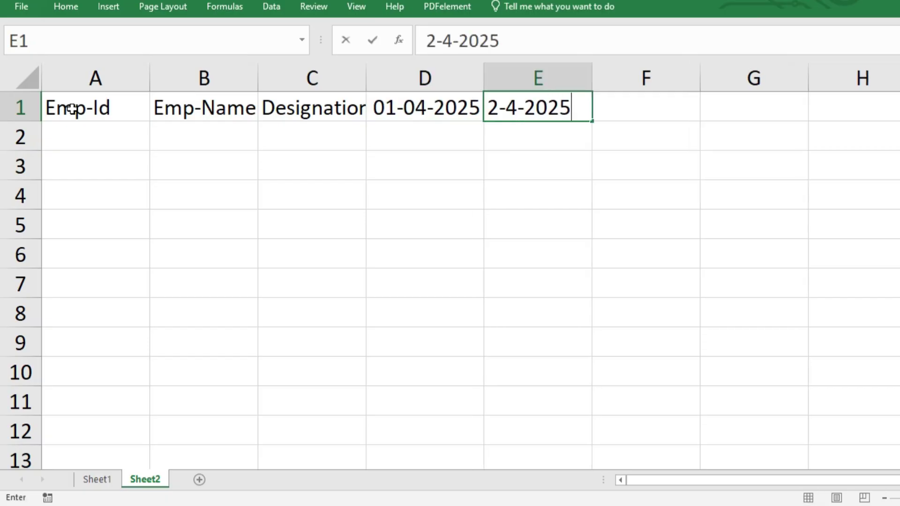
pyautogui.press('Return')
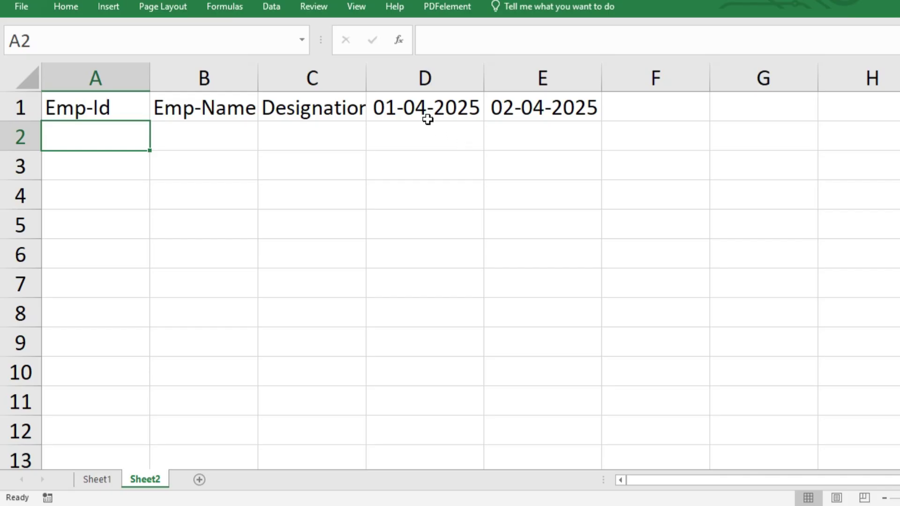
pyautogui.moveTo(426, 113); pyautogui.dragTo(884, 101)
pyautogui.scroll(-1, 449, 352)
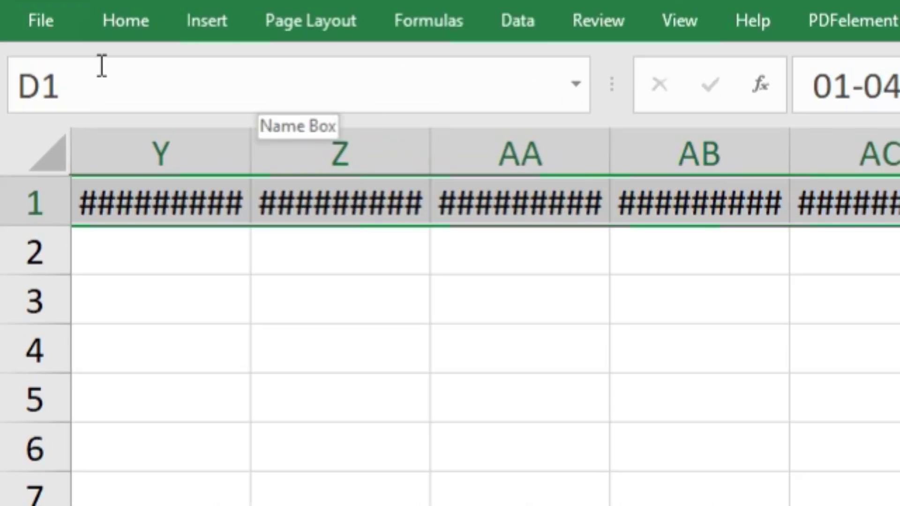
# AutoFit the width of the date columns so the full dates fit.
pyautogui.click(136, 14)
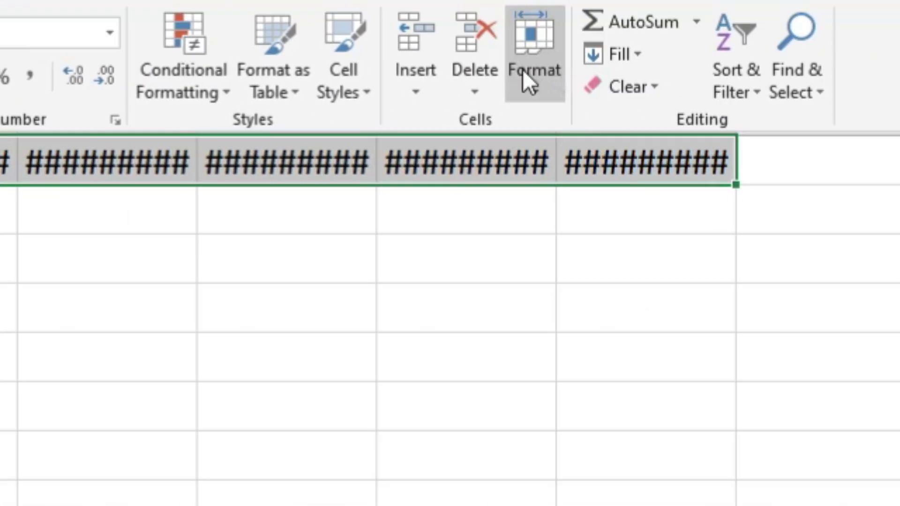
pyautogui.click(526, 80)
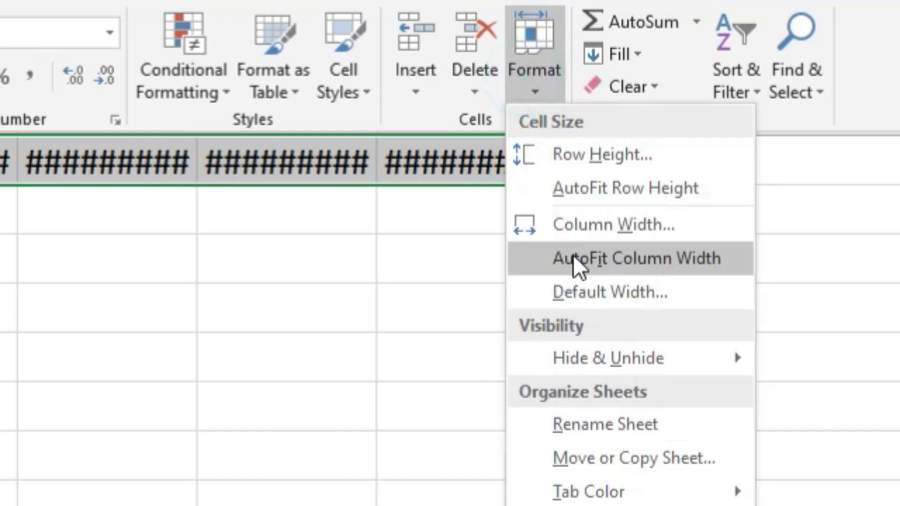
pyautogui.click(703, 258)
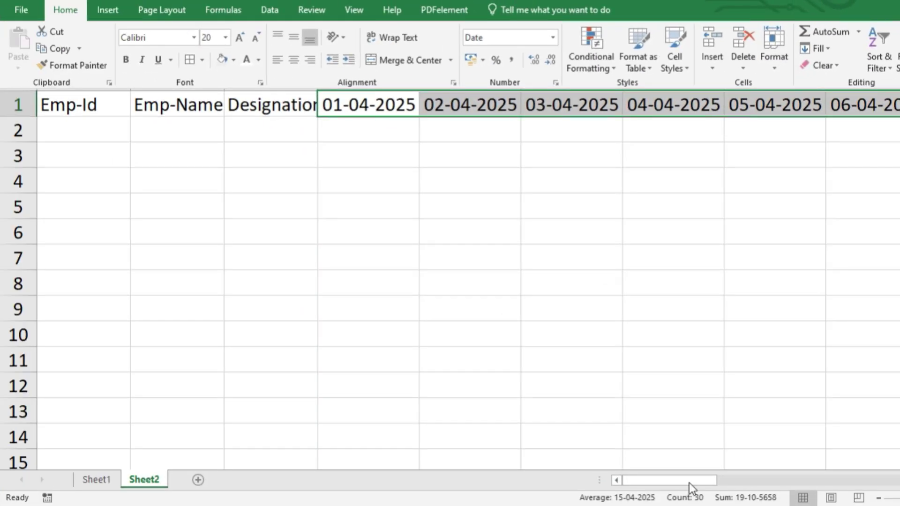
pyautogui.moveTo(689, 483)
pyautogui.mouseDown()
pyautogui.moveTo(783, 477)
pyautogui.moveTo(691, 472)
pyautogui.mouseUp()
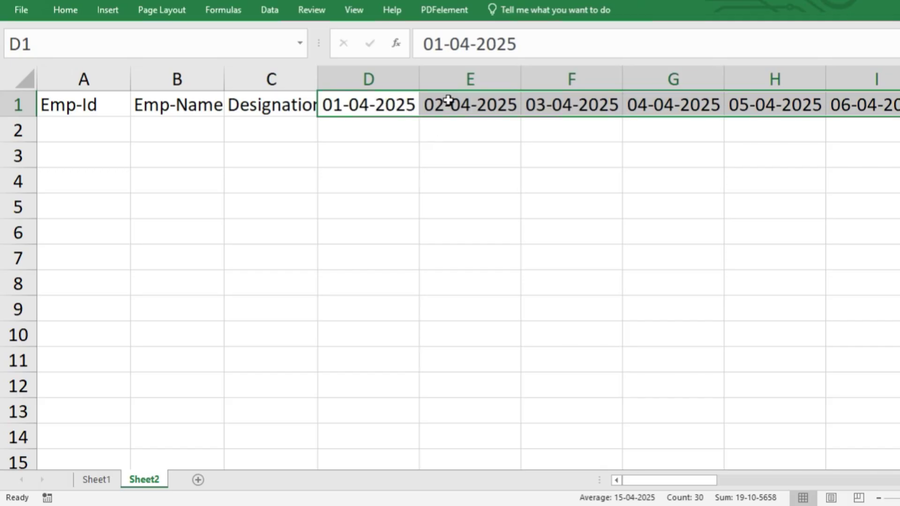
# Format the dates in row 1 with the custom number format dd-mmm.
pyautogui.hotkey('ctrl', '1')
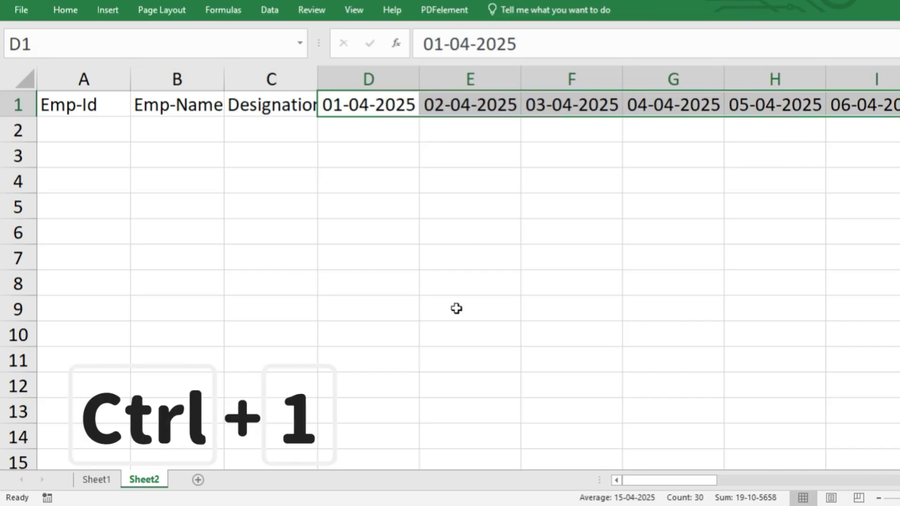
pyautogui.moveTo(409, 168); pyautogui.dragTo(450, 136)
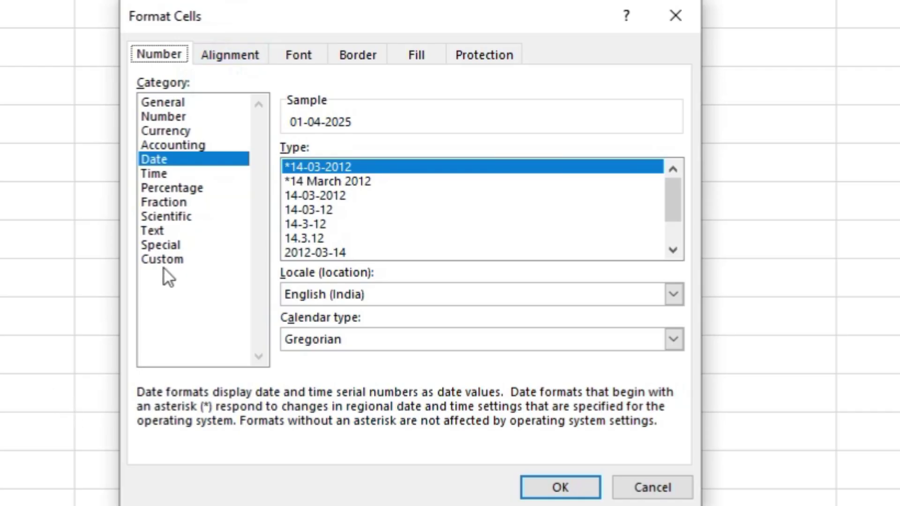
pyautogui.click(167, 259)
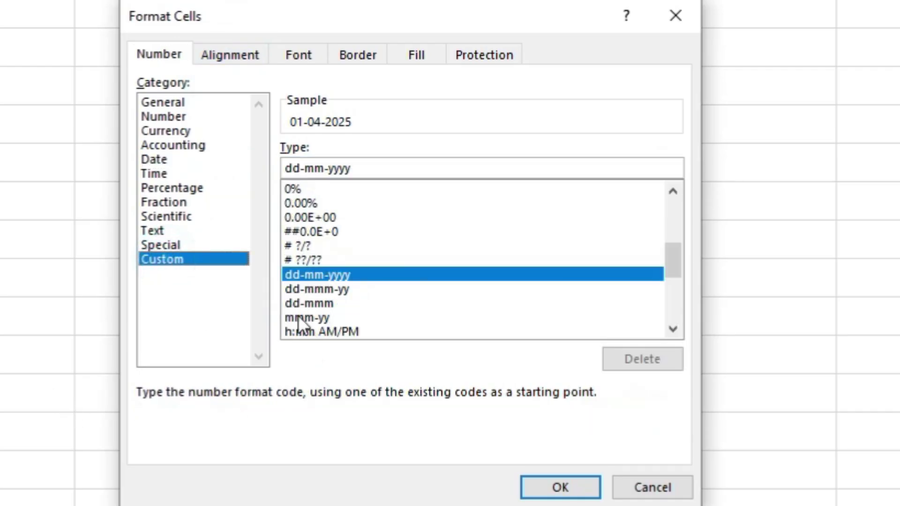
pyautogui.click(297, 303)
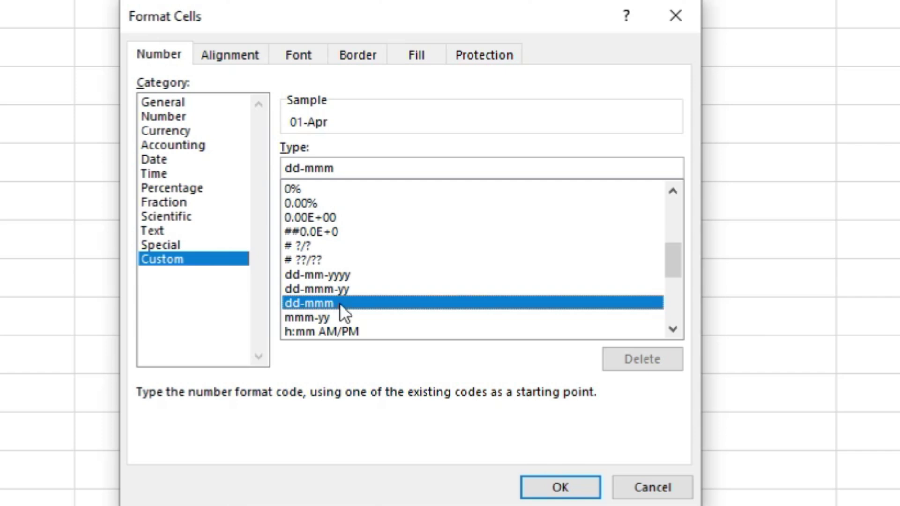
pyautogui.click(564, 486)
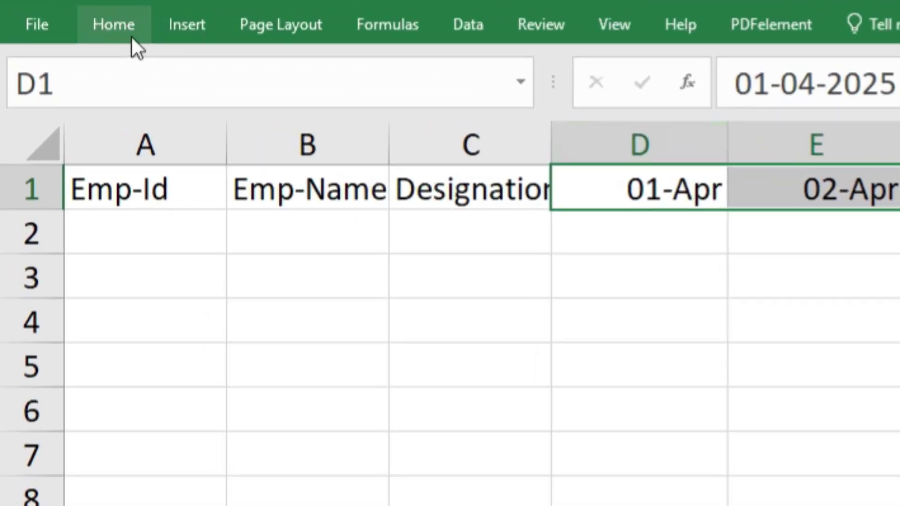
# AutoFit the date columns again to match the shortened day-month dates.
pyautogui.click(80, 18)
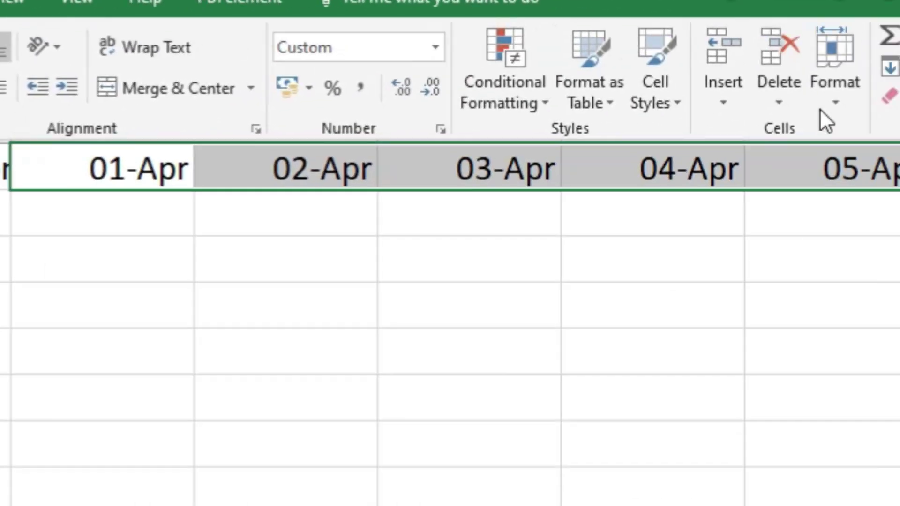
pyautogui.click(835, 101)
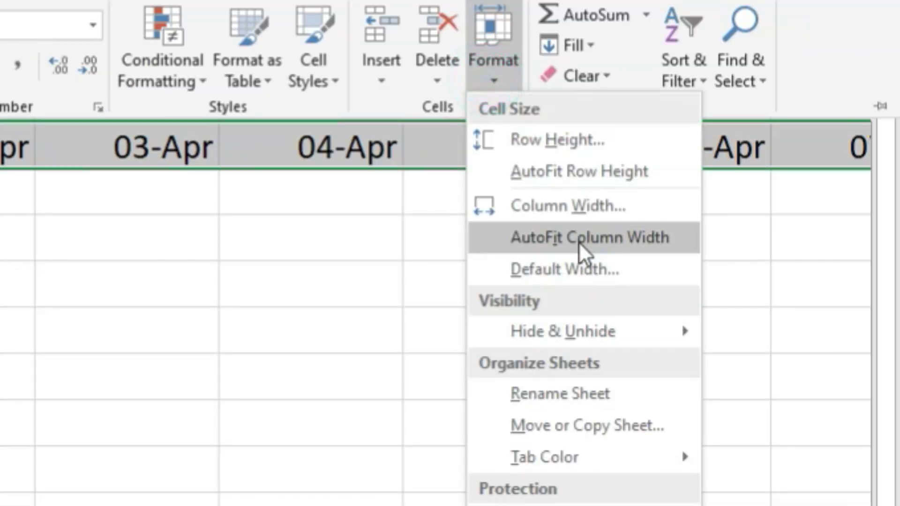
pyautogui.click(584, 241)
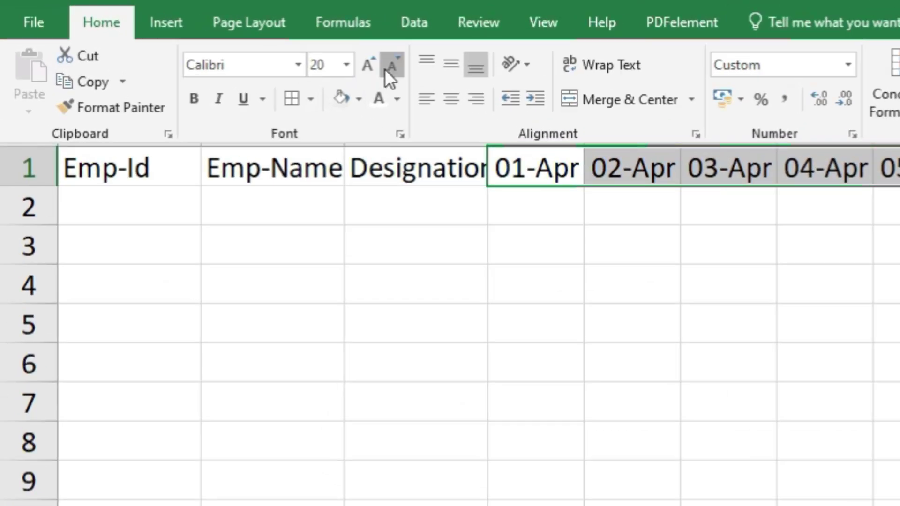
# Reduce the font size of the row 1 dates to 16 and refit their column widths to the smaller text.
pyautogui.click(256, 42)
pyautogui.click(255, 42)
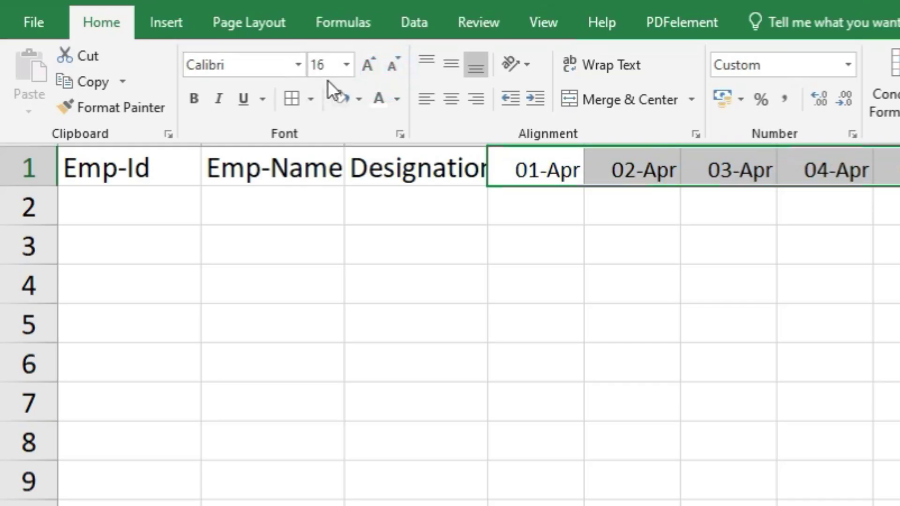
pyautogui.press('alt')
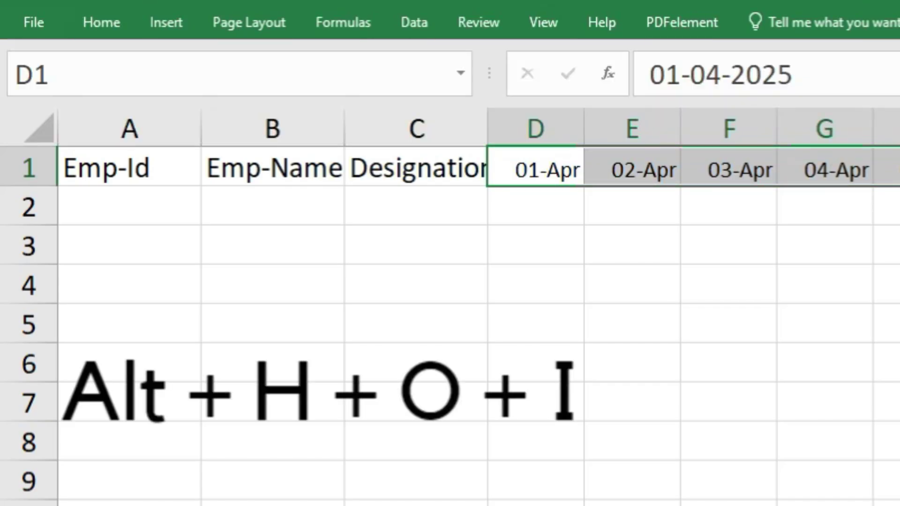
pyautogui.press('h')
pyautogui.press('o')
pyautogui.press('i')
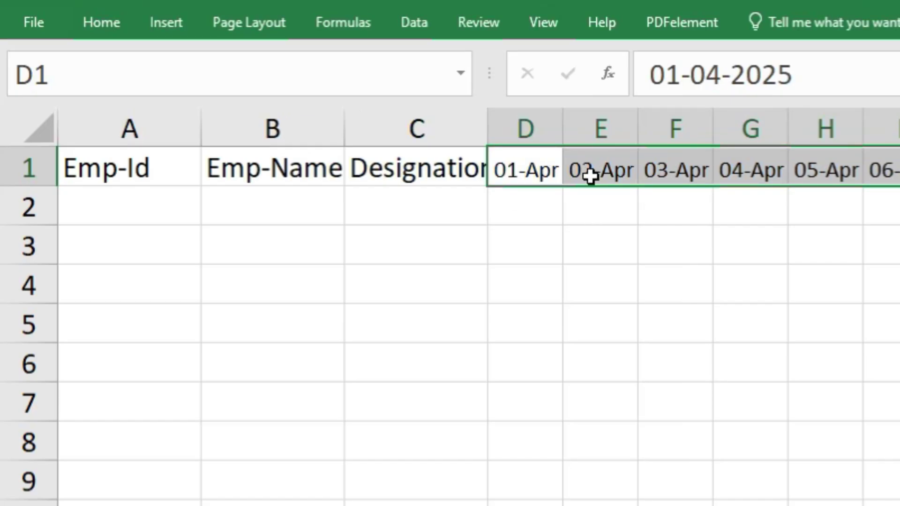
# Reduce the font size of the headers in A1:C1 to 18 and AutoFit their column widths.
pyautogui.moveTo(137, 162); pyautogui.dragTo(370, 167)
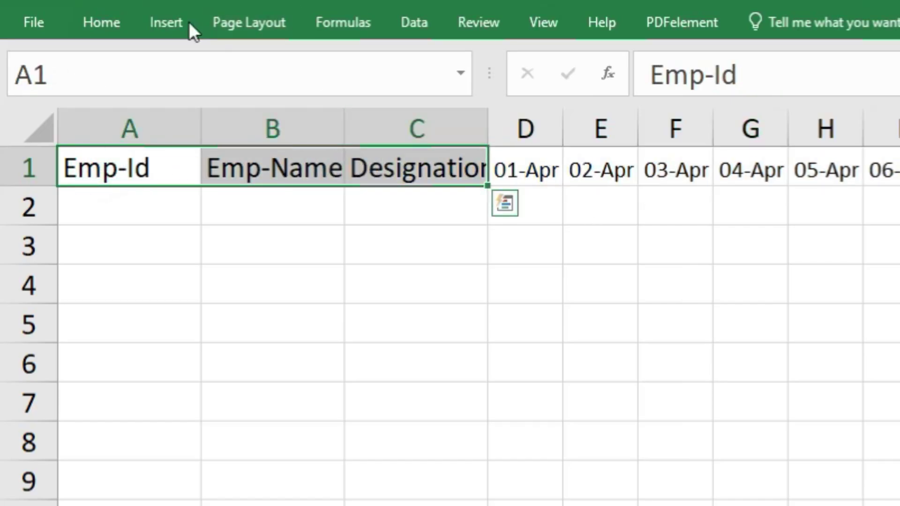
pyautogui.click(111, 24)
pyautogui.click(389, 67)
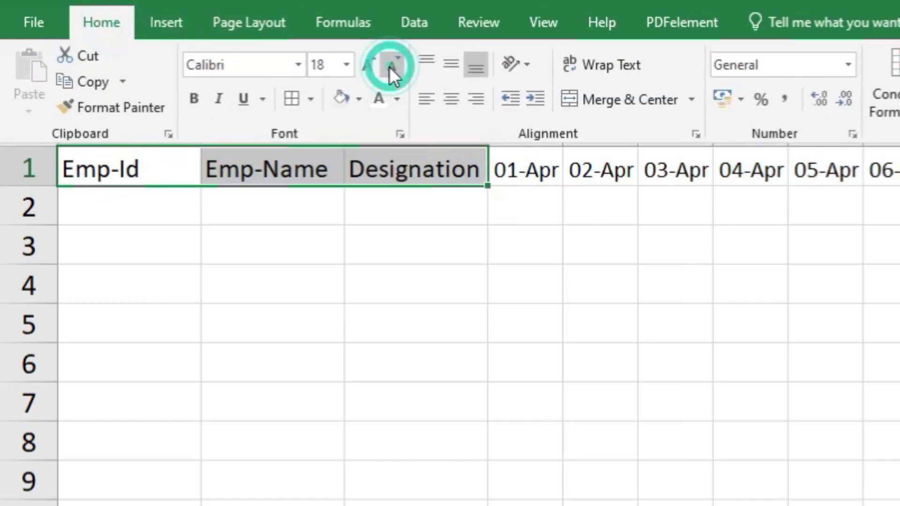
pyautogui.click(362, 388)
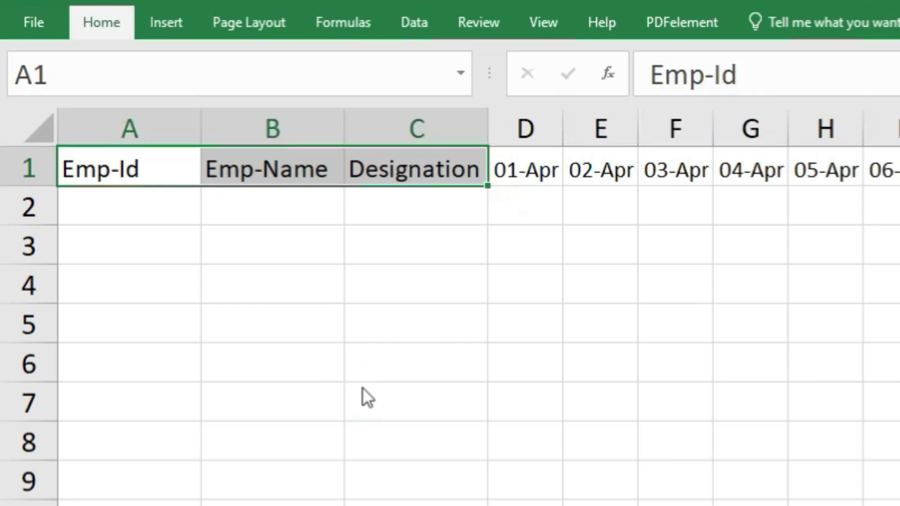
pyautogui.hotkey('alt', 'h')
pyautogui.press('o')
pyautogui.press('i')
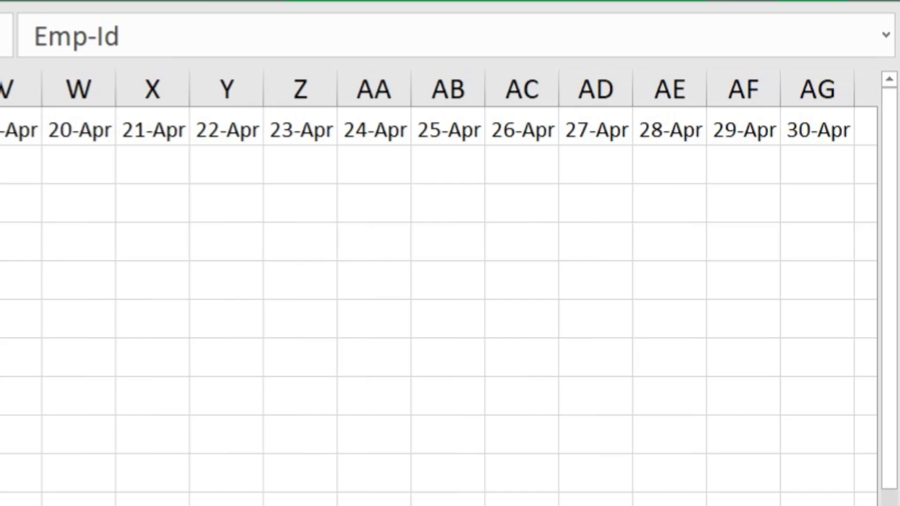
# Add the summary headers Total Days, Absent and Leave in AH1:AJ1, directly after the 30-Apr column.
pyautogui.hscroll(4, 588, 213)
pyautogui.click(605, 138)
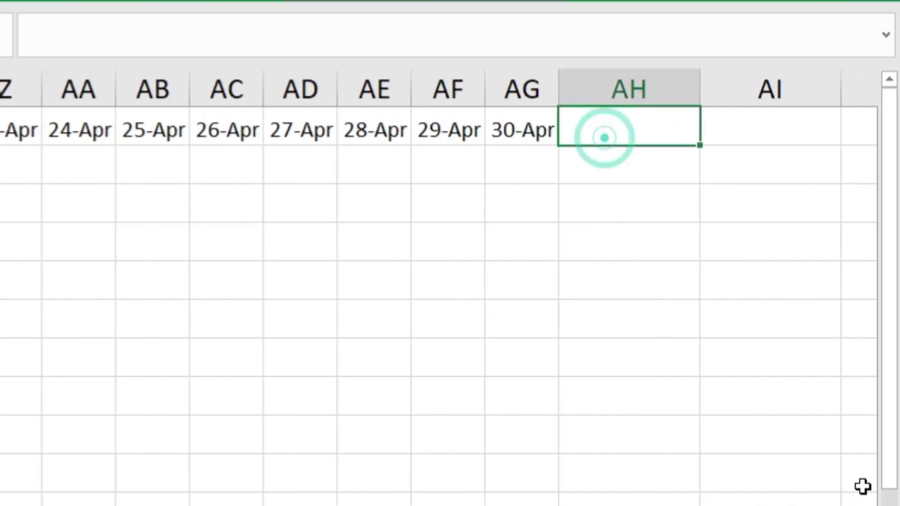
pyautogui.write('Total D')
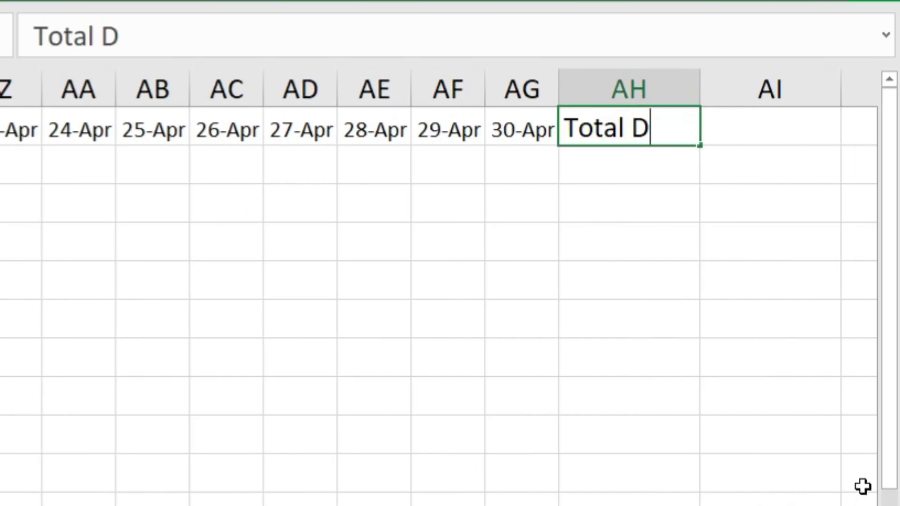
pyautogui.write('ays')
pyautogui.press('Tab')
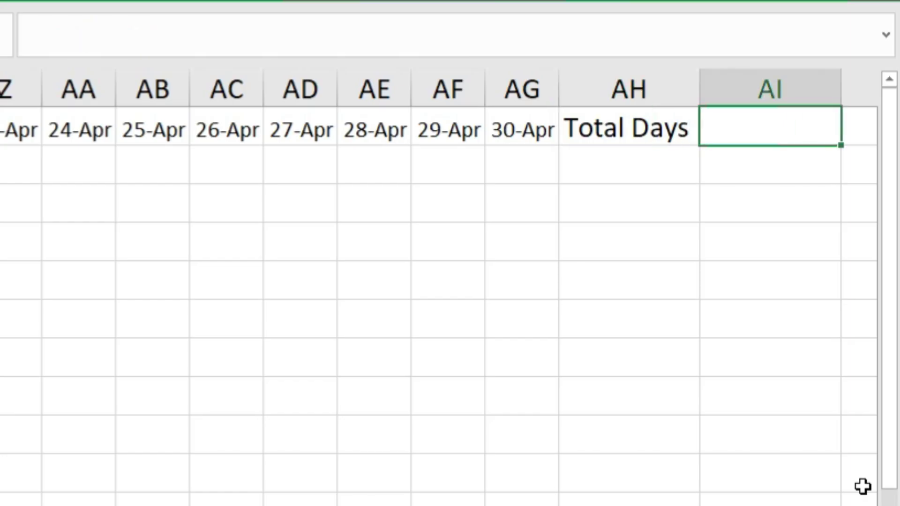
pyautogui.write('Absent')
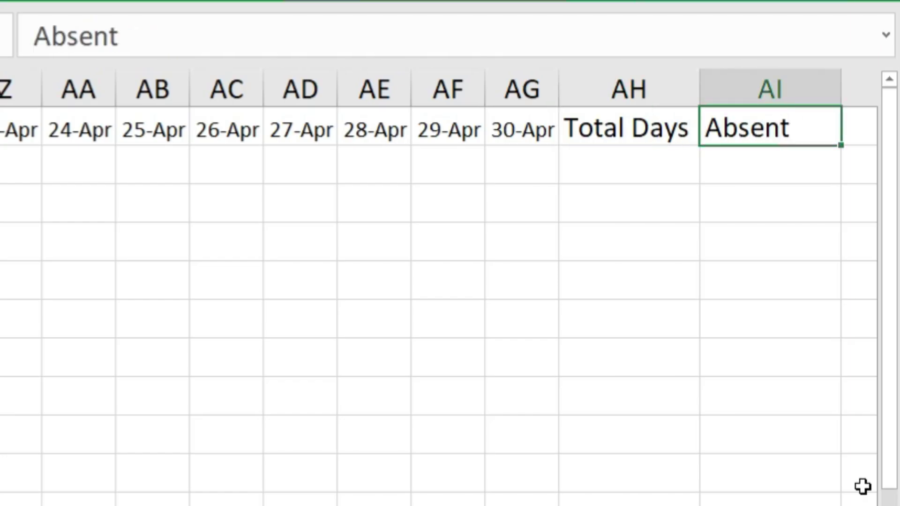
pyautogui.press('Tab')
pyautogui.write('Leave')
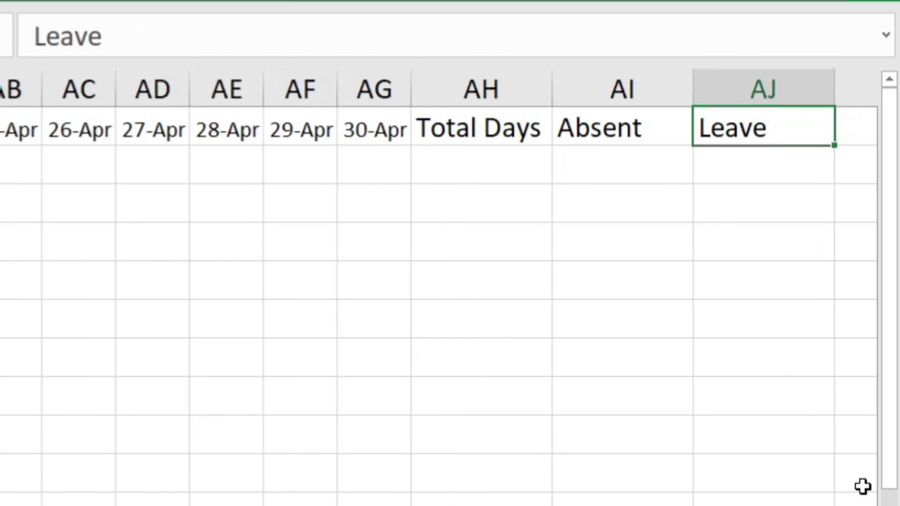
pyautogui.press('Tab')
# Add the summary headers Half Day in AK1 and Present in AL1.
pyautogui.write('P')
pyautogui.press('BackSpace')
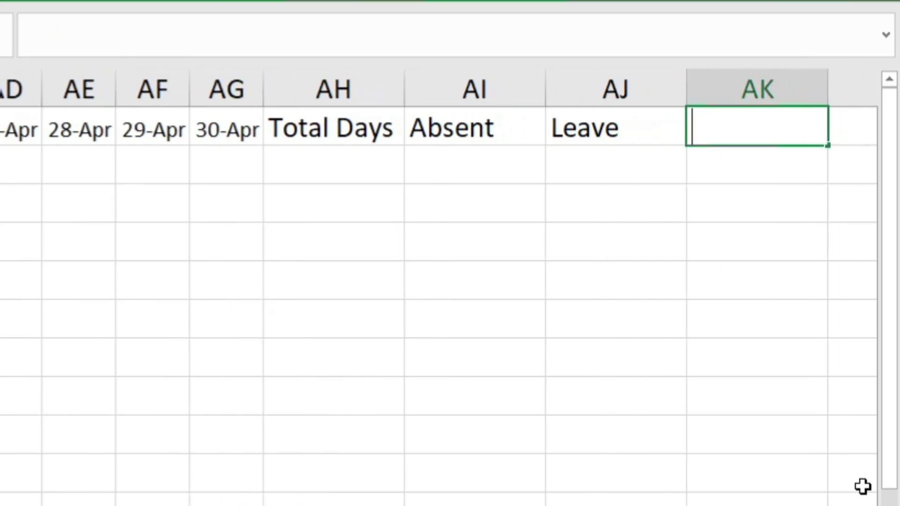
pyautogui.write('Half Day')
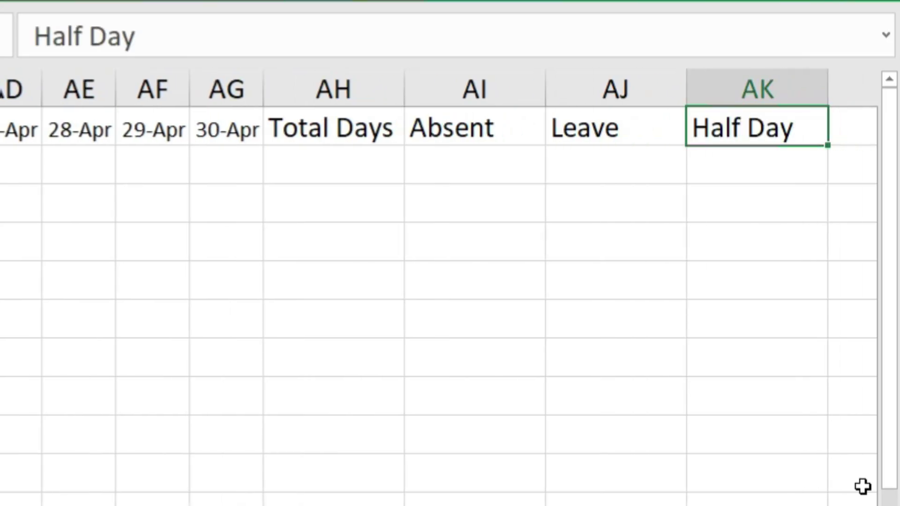
pyautogui.press('Tab')
pyautogui.write('Presn')
pyautogui.press('BackSpace')
pyautogui.write('e')
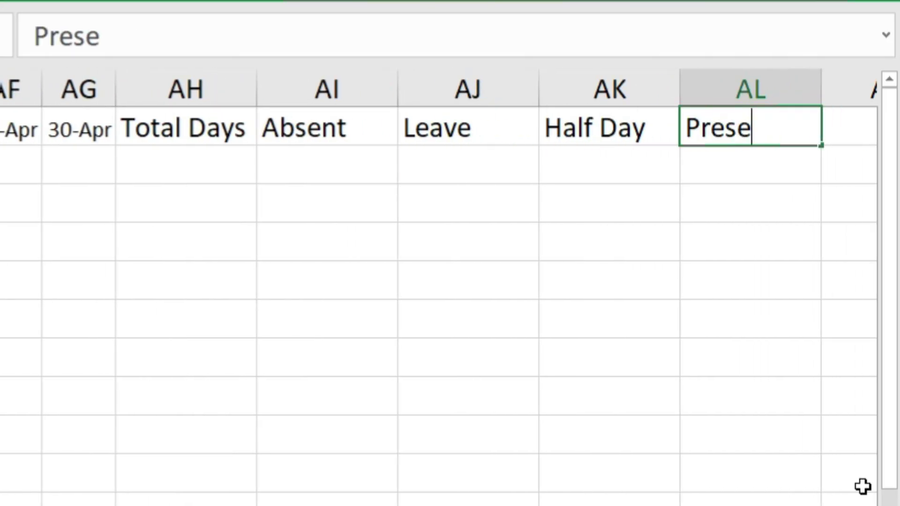
pyautogui.write('nt')
pyautogui.press('Tab')
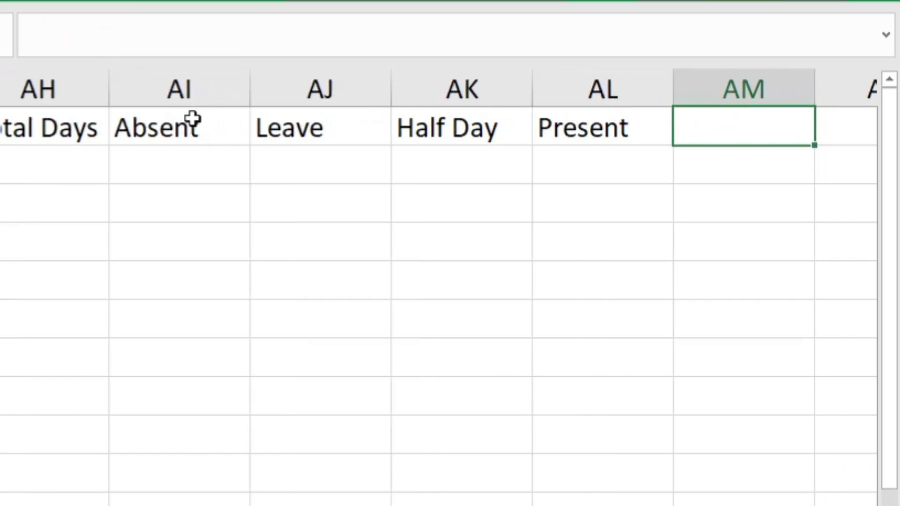
# Reduce the font size of the summary headers in AH1:AL1 to 18.
pyautogui.moveTo(18, 124); pyautogui.dragTo(605, 124)
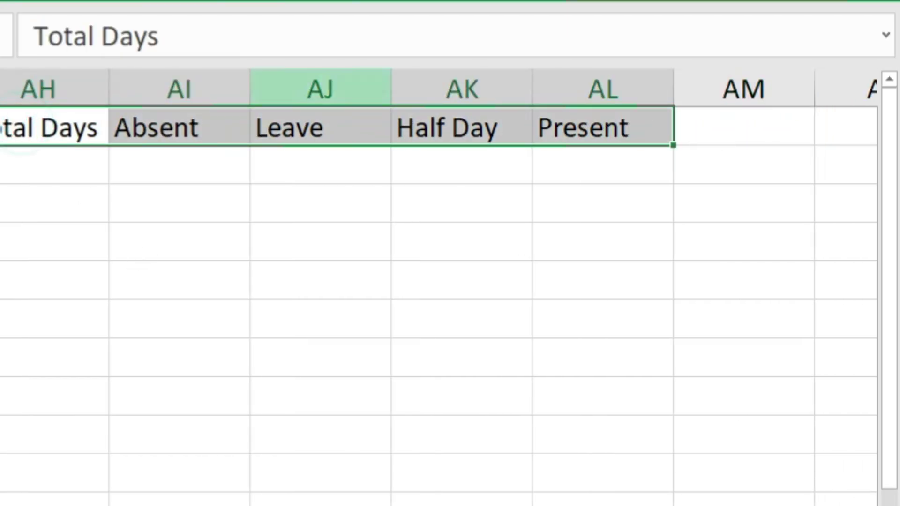
pyautogui.click(99, 14)
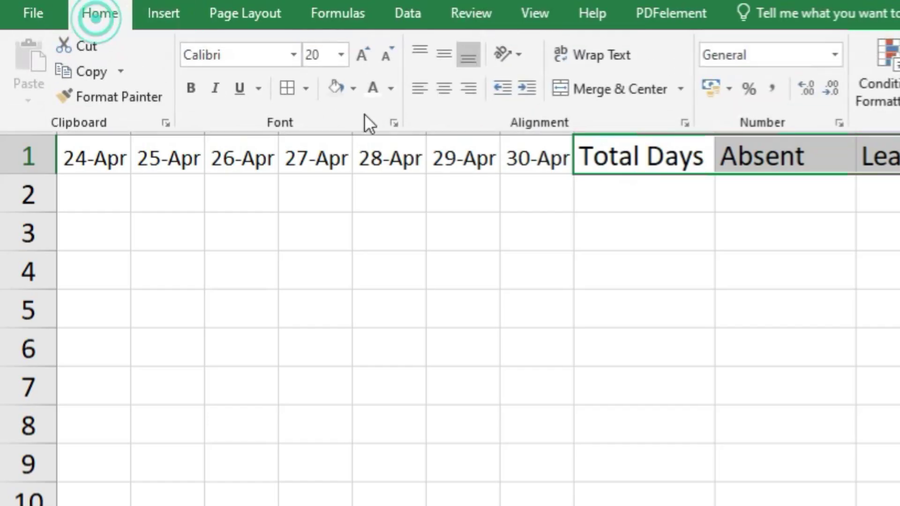
pyautogui.click(387, 55)
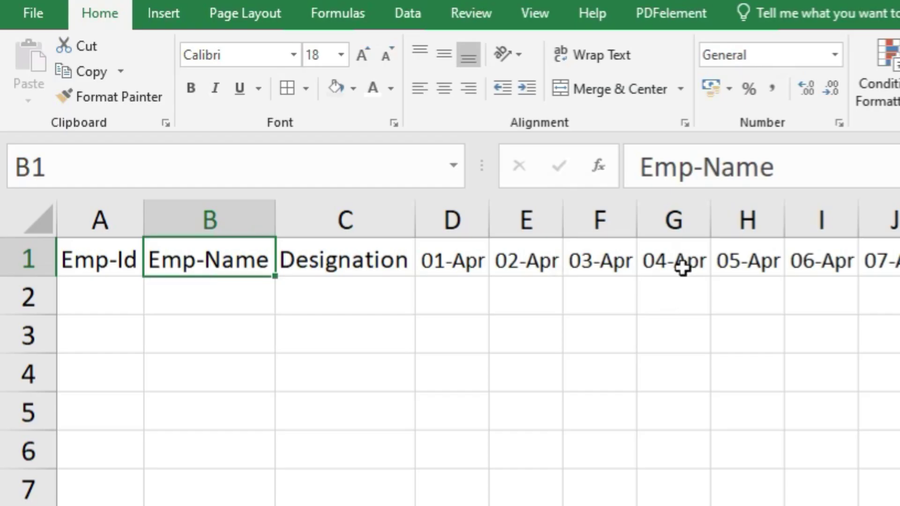
# Enter the formula =TEXT(D1,"ddd") in D2 to give the weekday of the first date.
pyautogui.click(440, 296)
pyautogui.click(440, 295)
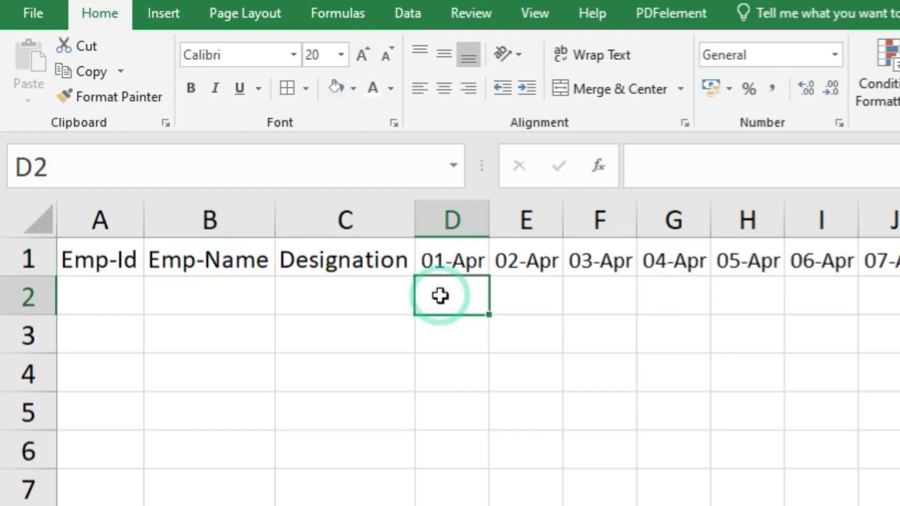
pyautogui.write('=text')
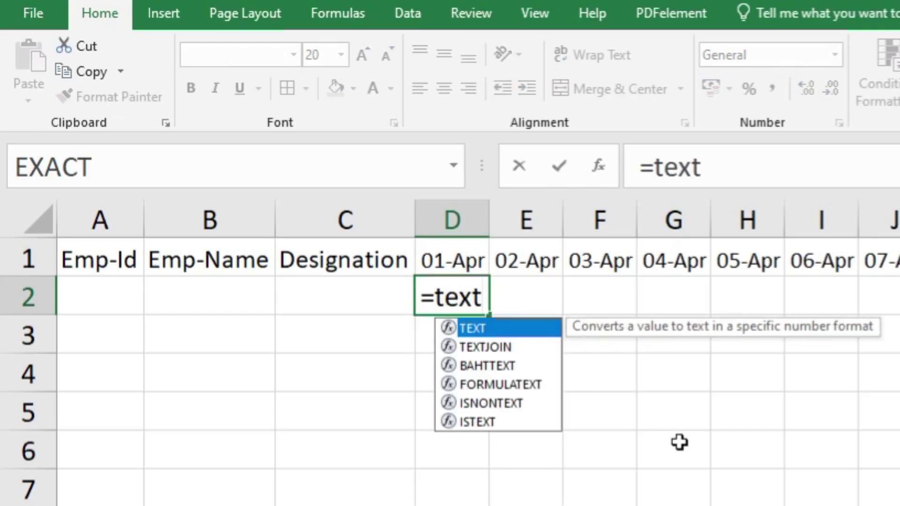
pyautogui.press('Tab')
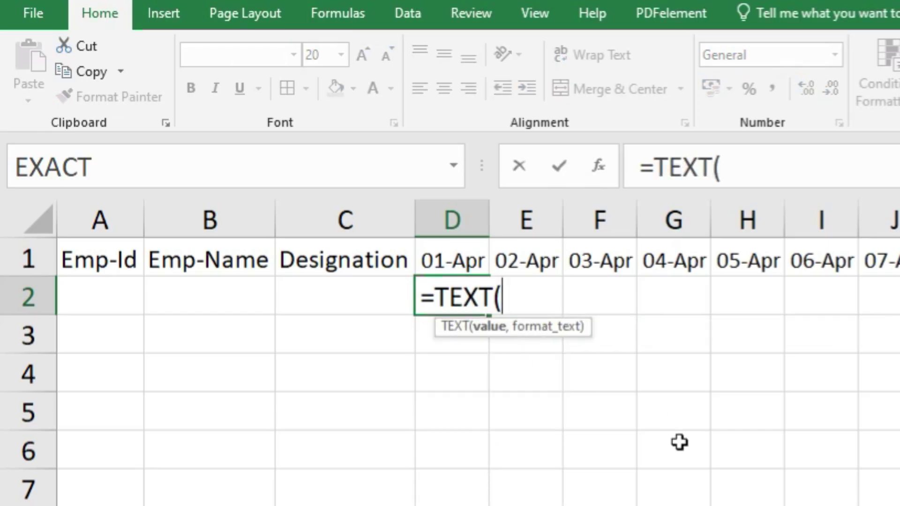
pyautogui.click(462, 255)
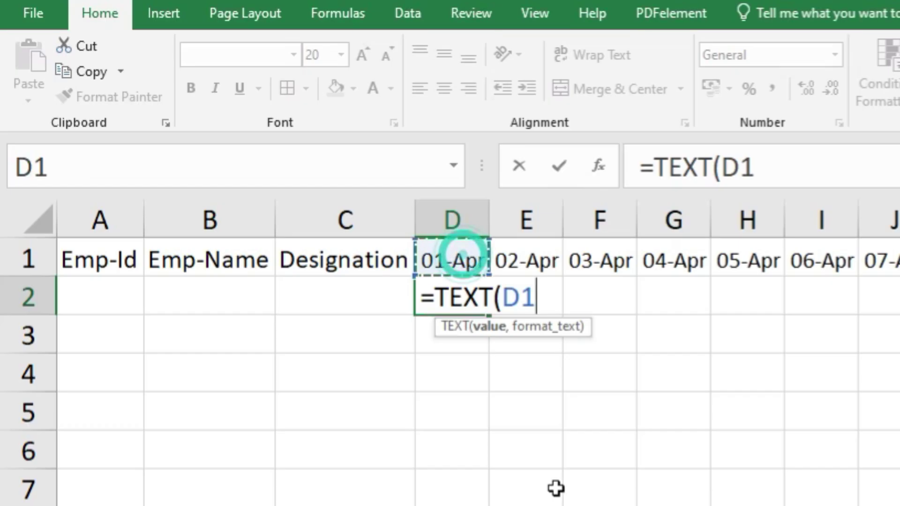
pyautogui.write(',')
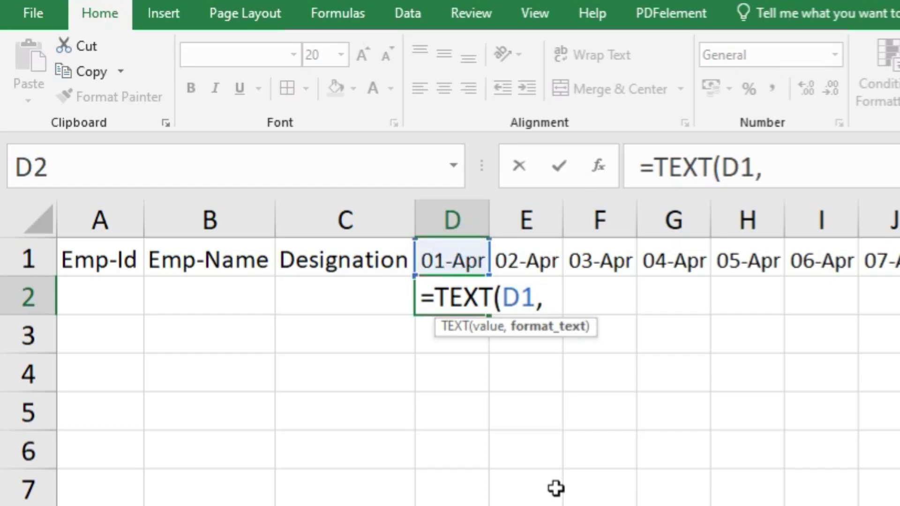
pyautogui.write('"ddd')
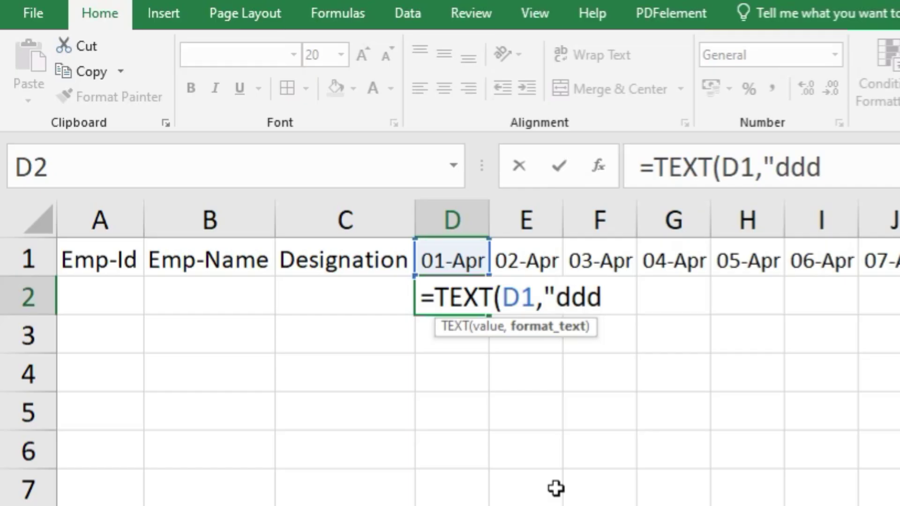
pyautogui.write('")')
pyautogui.press('Return')
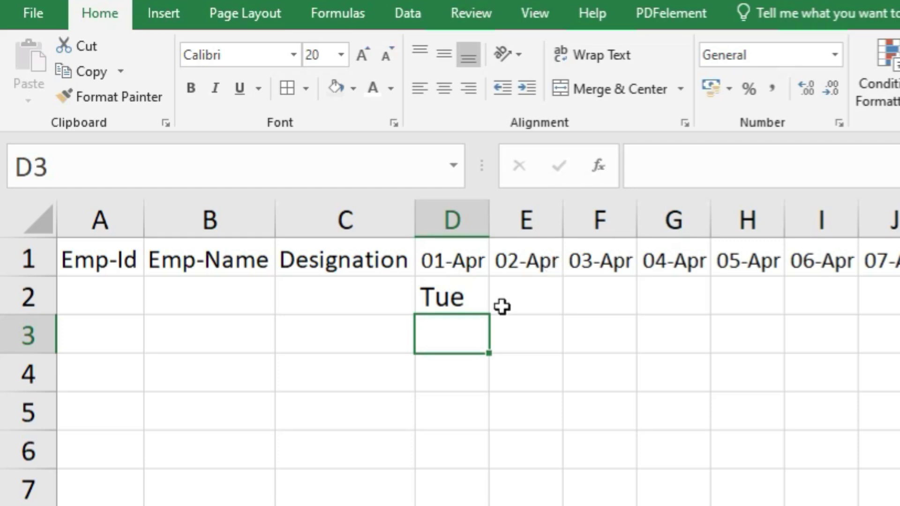
# Fill the weekday formula from D2 across row 2 to the 30-Apr column, AG.
pyautogui.click(469, 298)
pyautogui.moveTo(488, 315); pyautogui.dragTo(899, 315)
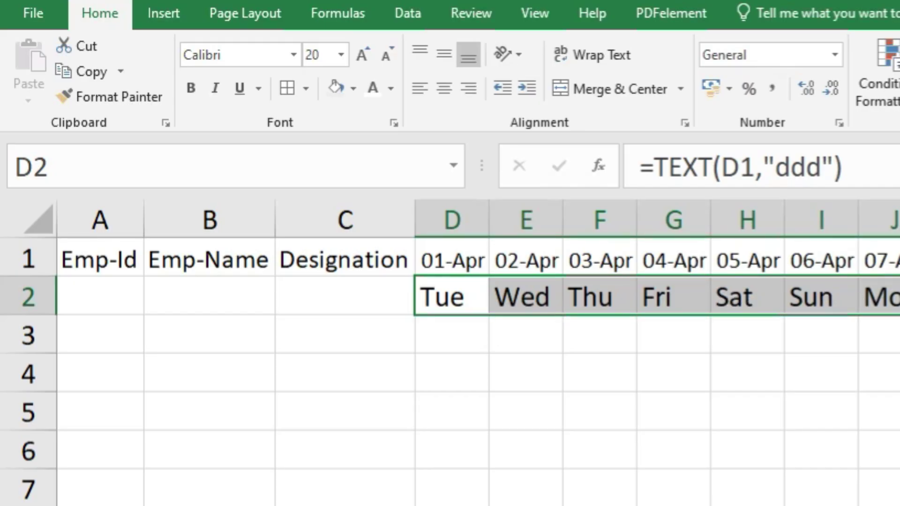
pyautogui.scroll(-1, 451, 353)
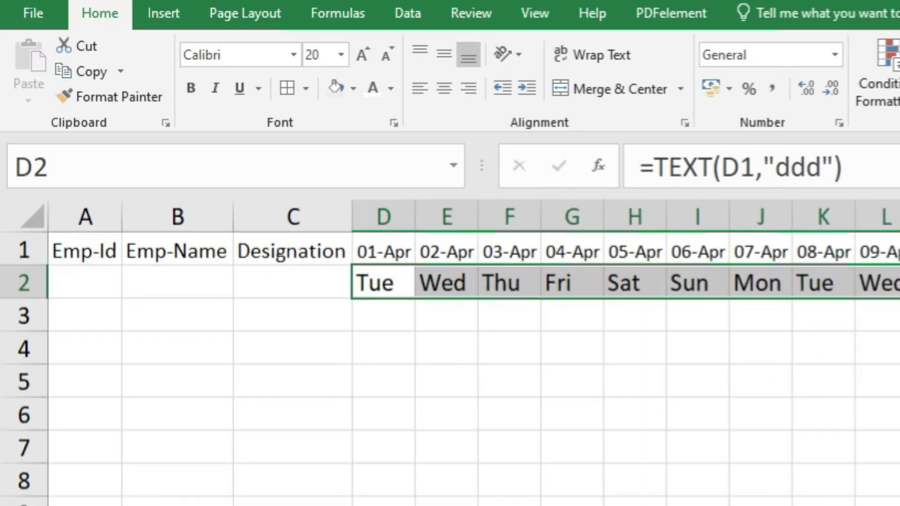
pyautogui.moveTo(899, 298); pyautogui.dragTo(899, 282)
# Set the font size of the weekday names in row 2 to 18.
pyautogui.hscroll(-5, 473, 353)
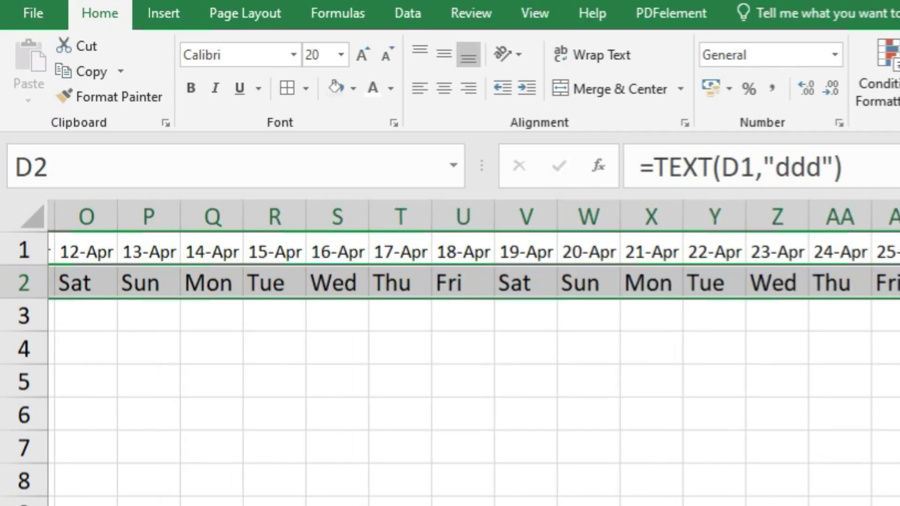
pyautogui.click(388, 52)
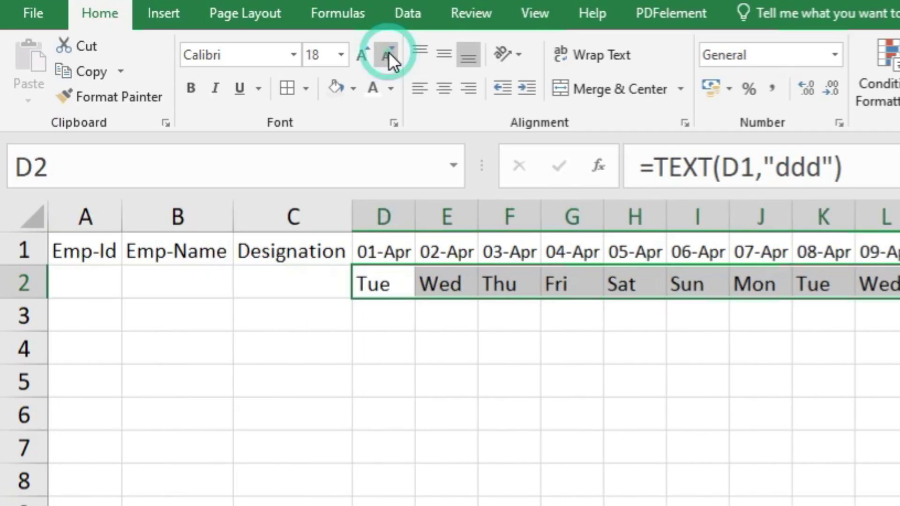
pyautogui.click(388, 51)
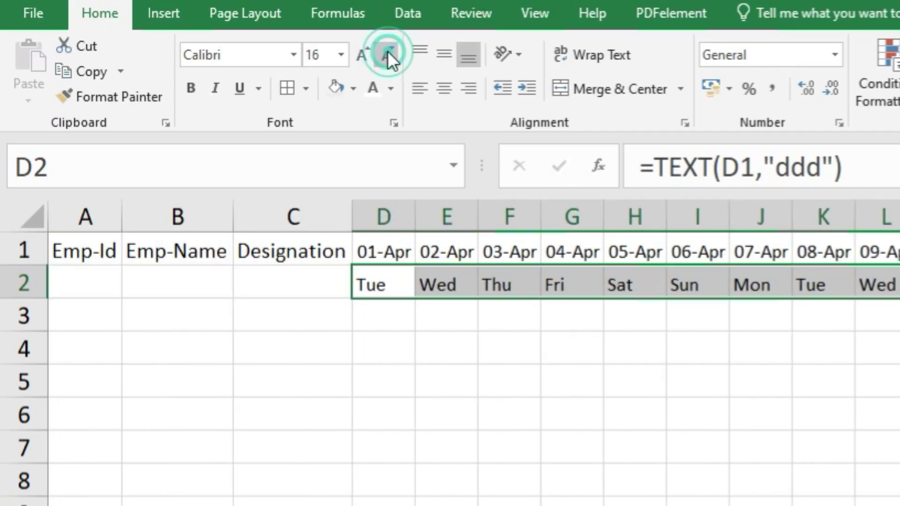
pyautogui.click(362, 54)
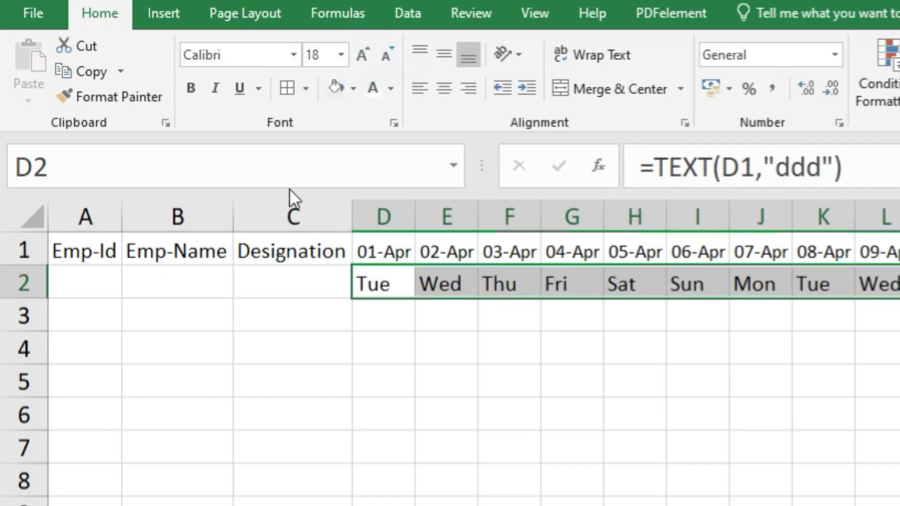
# Merge and center the Emp-Id, Emp-Name and Designation headers each across rows 1 and 2.
pyautogui.moveTo(72, 252); pyautogui.dragTo(97, 272)
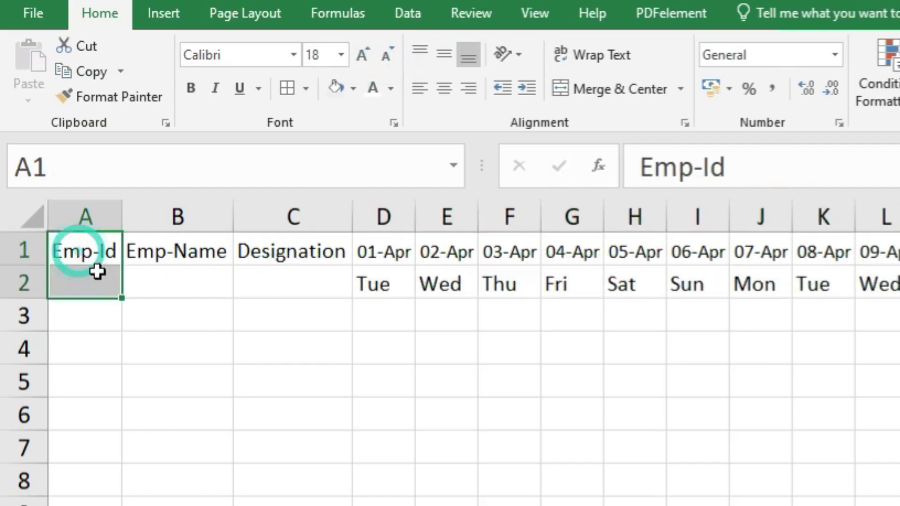
pyautogui.click(589, 89)
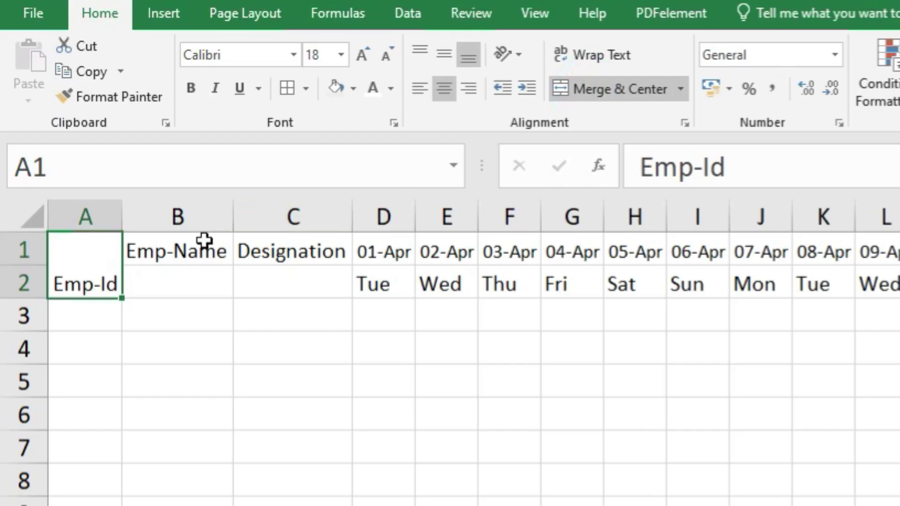
pyautogui.moveTo(204, 240); pyautogui.dragTo(181, 277)
pyautogui.click(565, 88)
pyautogui.click(300, 248)
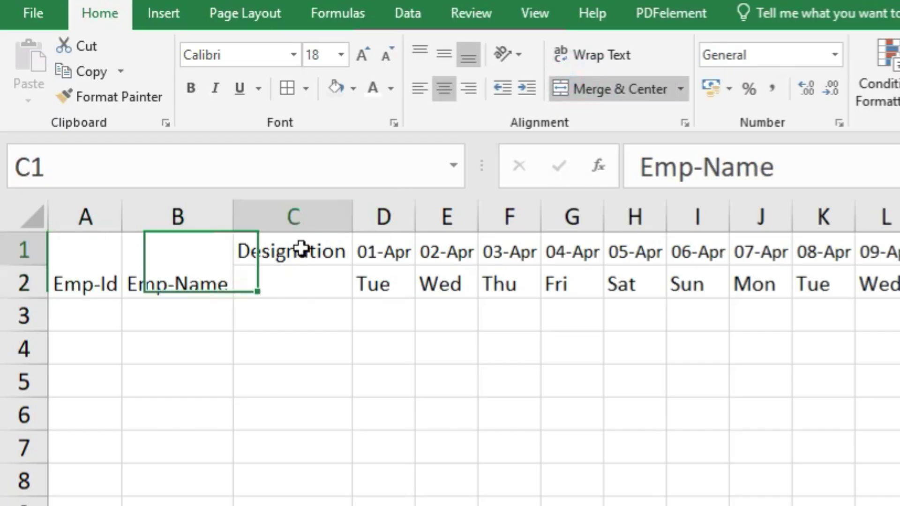
pyautogui.moveTo(300, 249); pyautogui.dragTo(297, 281)
pyautogui.click(615, 89)
# Top-align the three merged employee headers in A1:C2.
pyautogui.click(83, 273)
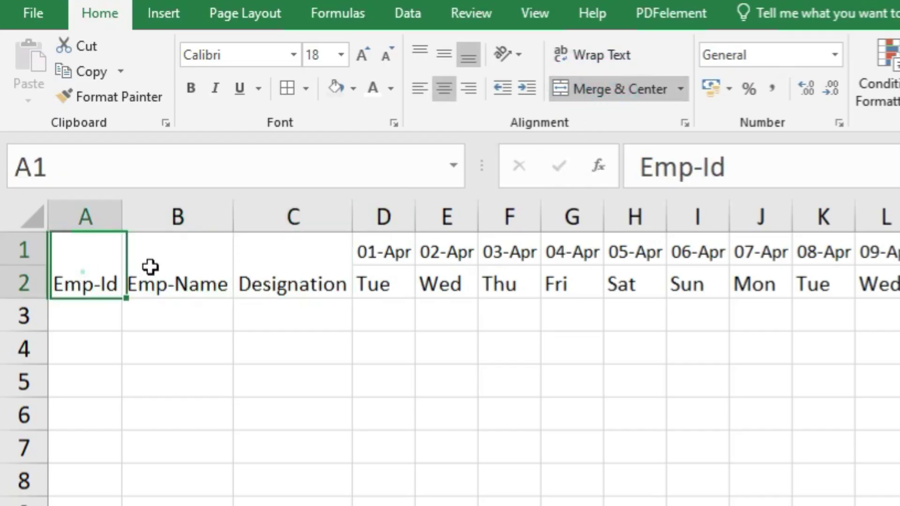
pyautogui.moveTo(150, 267); pyautogui.dragTo(245, 267)
pyautogui.click(422, 49)
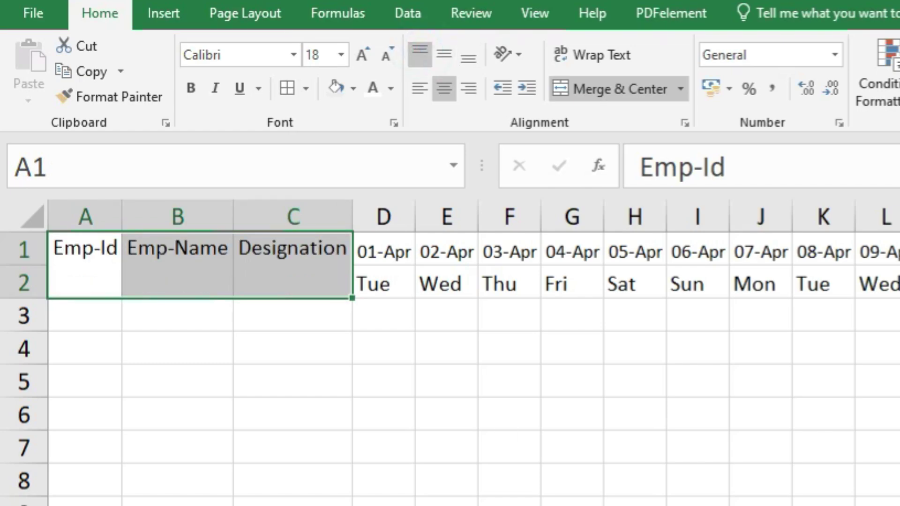
# Merge and center the Total Days, Absent, Leave, Half Day and Present headers each across rows 1 and 2.
pyautogui.hscroll(7, 474, 366)
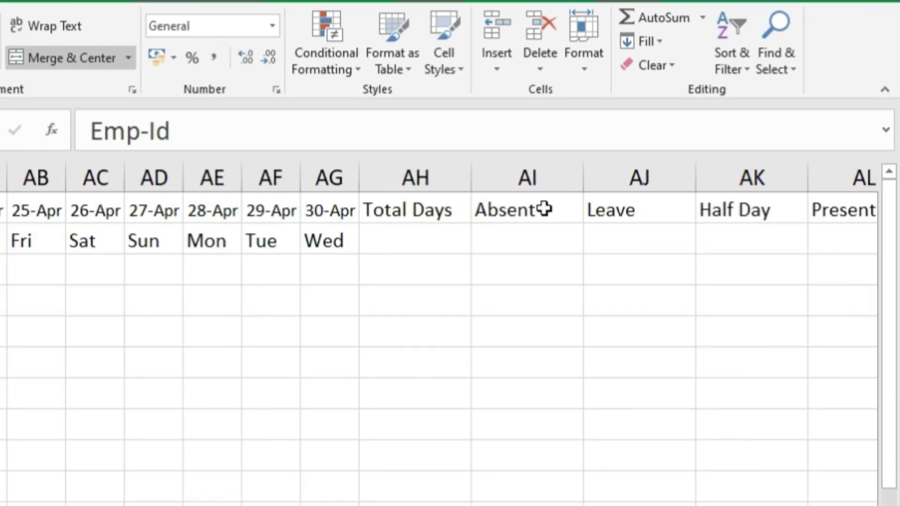
pyautogui.moveTo(396, 209); pyautogui.dragTo(395, 229)
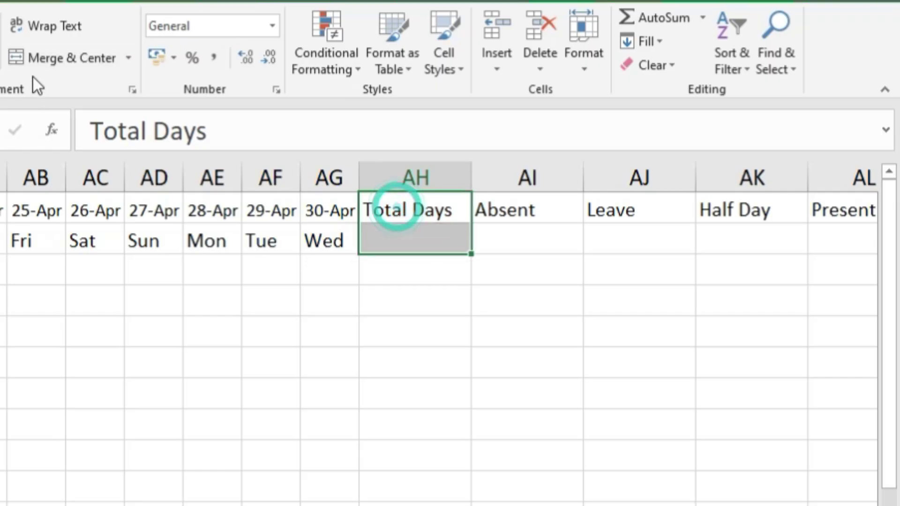
pyautogui.click(47, 51)
pyautogui.moveTo(535, 202); pyautogui.dragTo(532, 232)
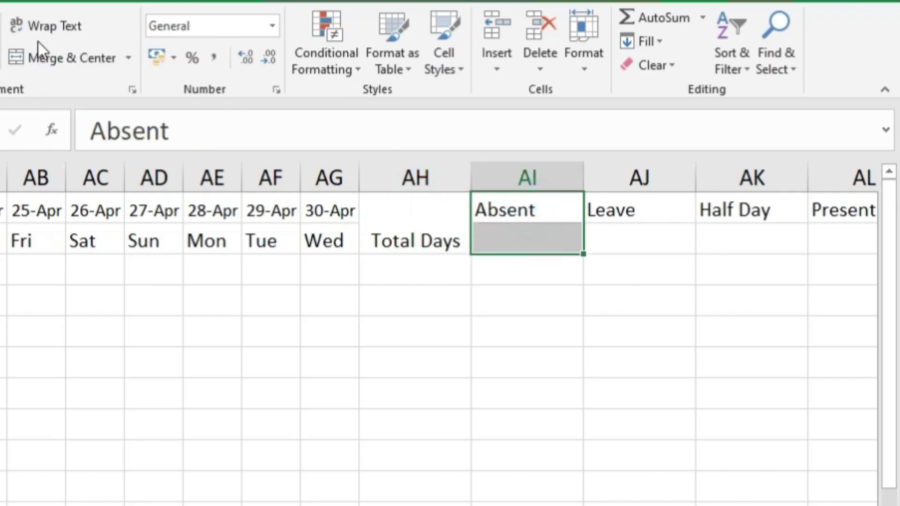
pyautogui.click(47, 55)
pyautogui.moveTo(637, 214); pyautogui.dragTo(637, 237)
pyautogui.click(50, 56)
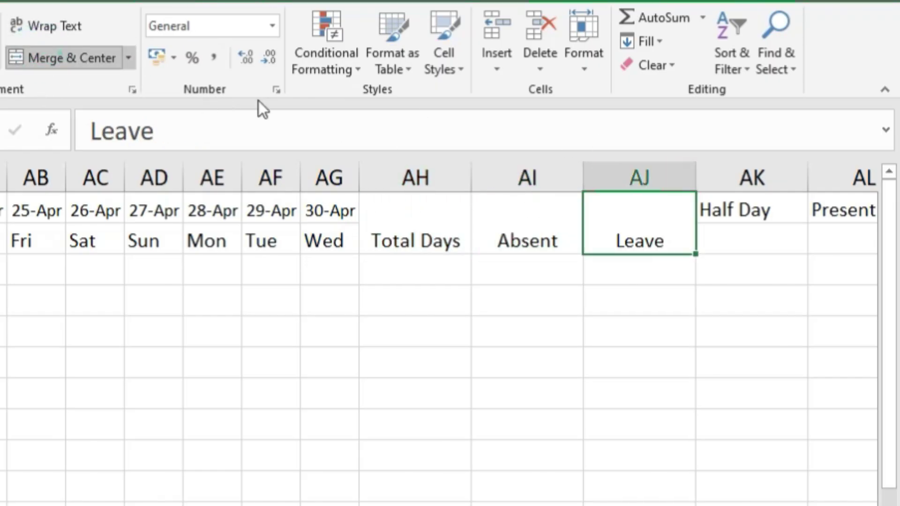
pyautogui.moveTo(769, 213); pyautogui.dragTo(758, 241)
pyautogui.click(87, 52)
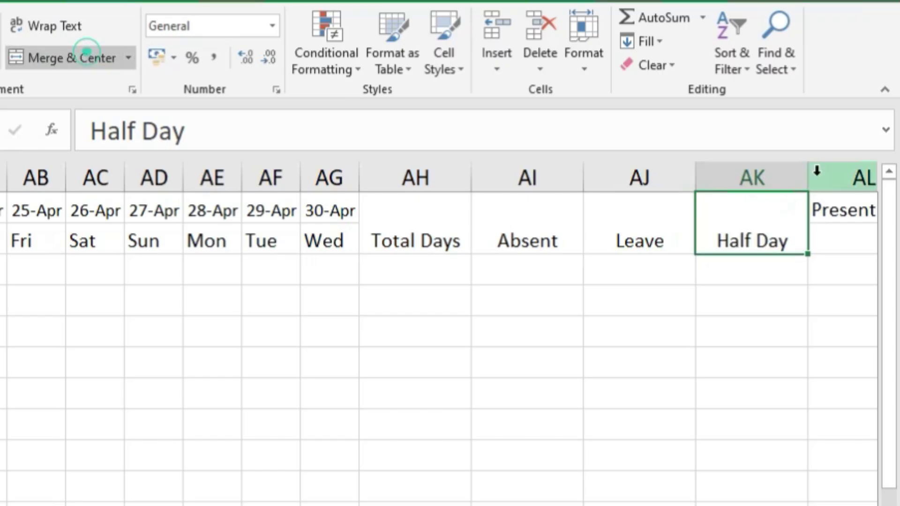
pyautogui.click(844, 211)
pyautogui.moveTo(849, 238); pyautogui.dragTo(850, 239)
pyautogui.click(56, 57)
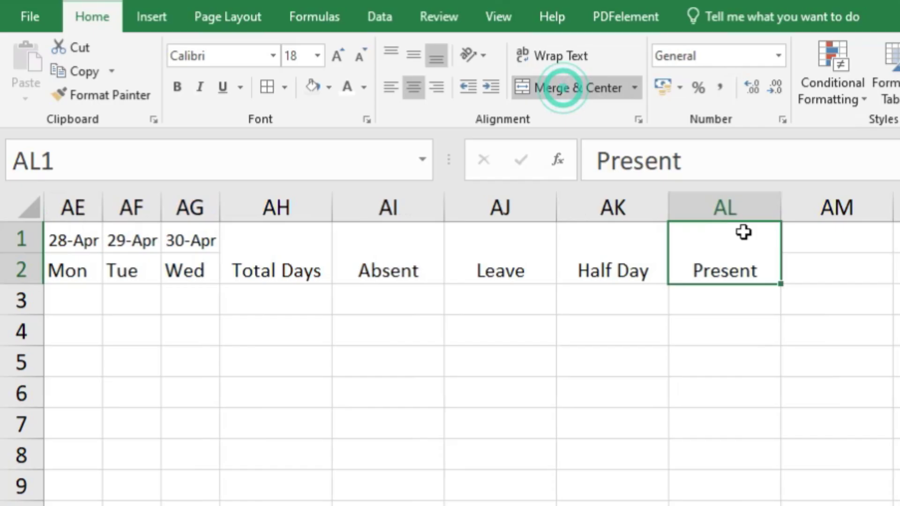
# Top-align the five merged summary headers in AH1:AL2.
pyautogui.moveTo(303, 260); pyautogui.dragTo(683, 260)
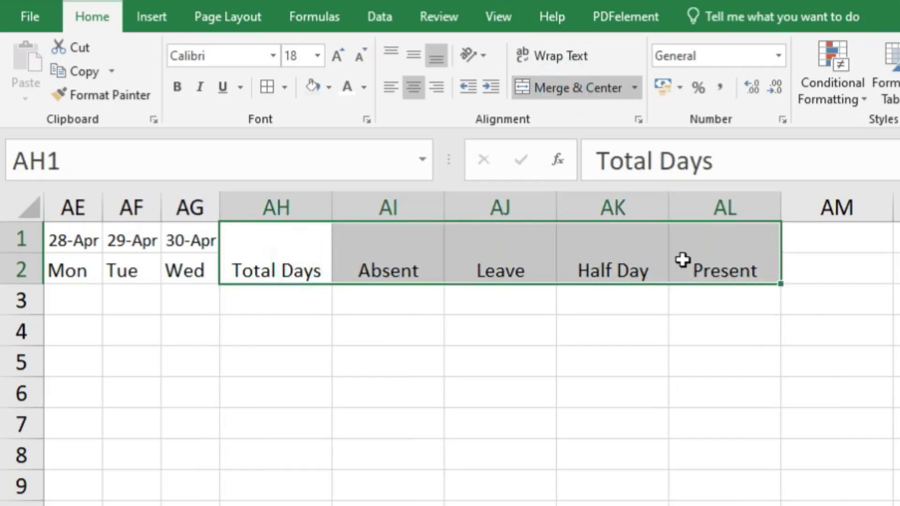
pyautogui.click(390, 56)
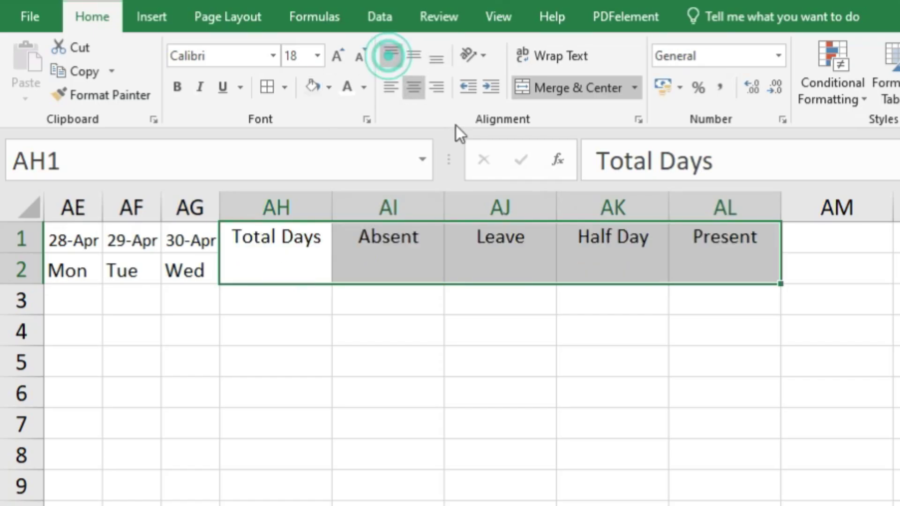
# Format the whole header block A1:AL2 with a yellow fill, bold text and cell borders.
pyautogui.hscroll(-10, 472, 349)
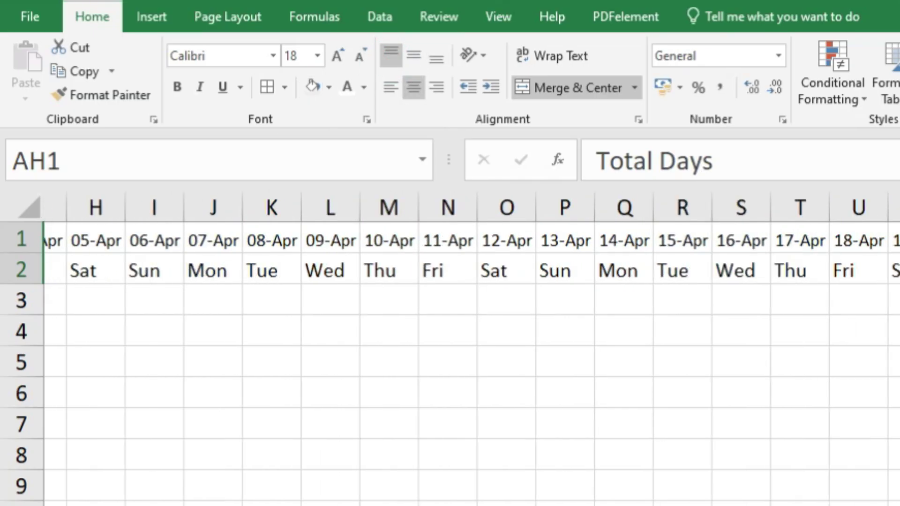
pyautogui.scroll(-4, 422, 396)
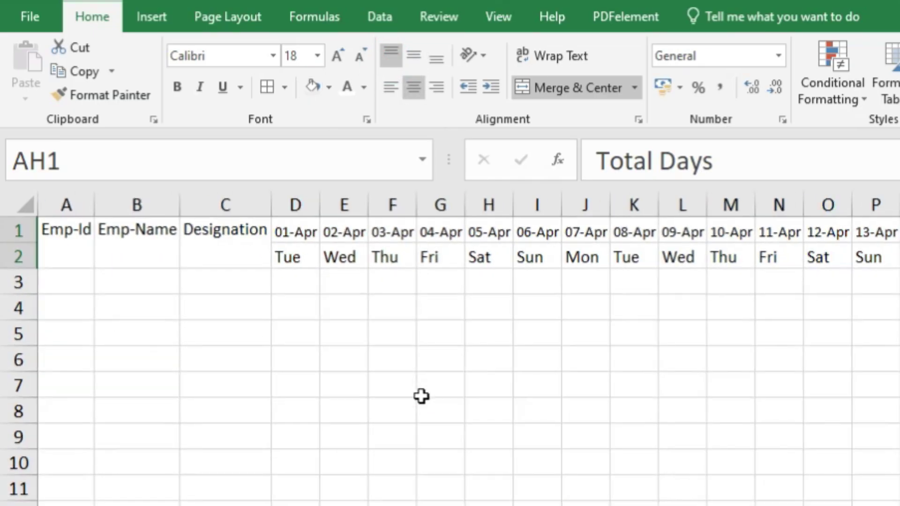
pyautogui.scroll(-2, 422, 396)
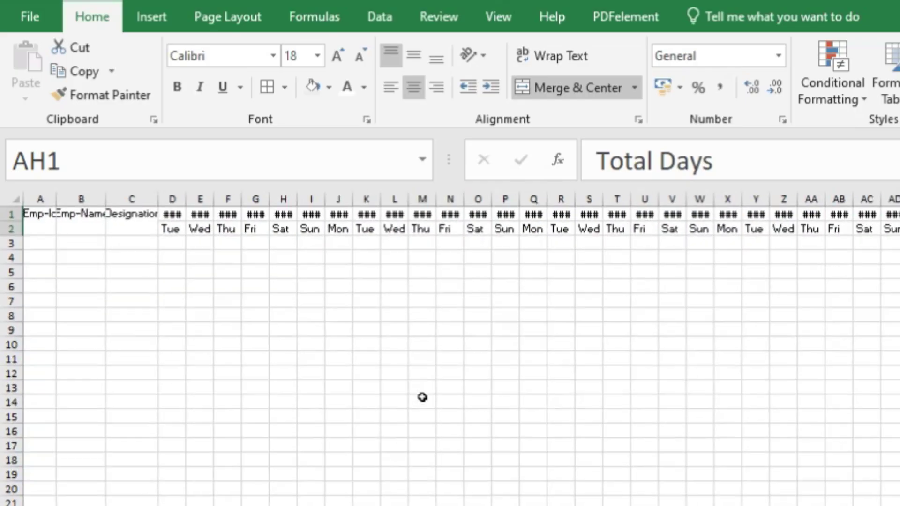
pyautogui.click(213, 303)
pyautogui.moveTo(41, 221); pyautogui.dragTo(899, 221)
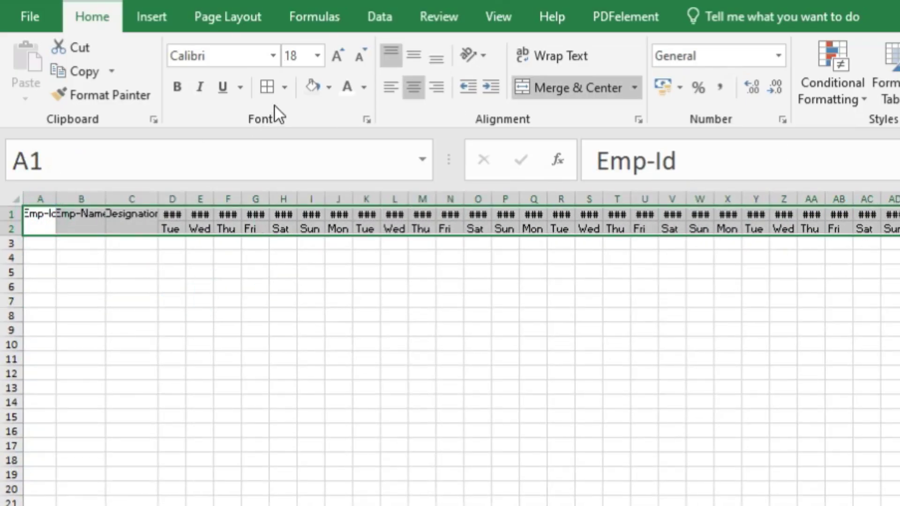
pyautogui.click(328, 88)
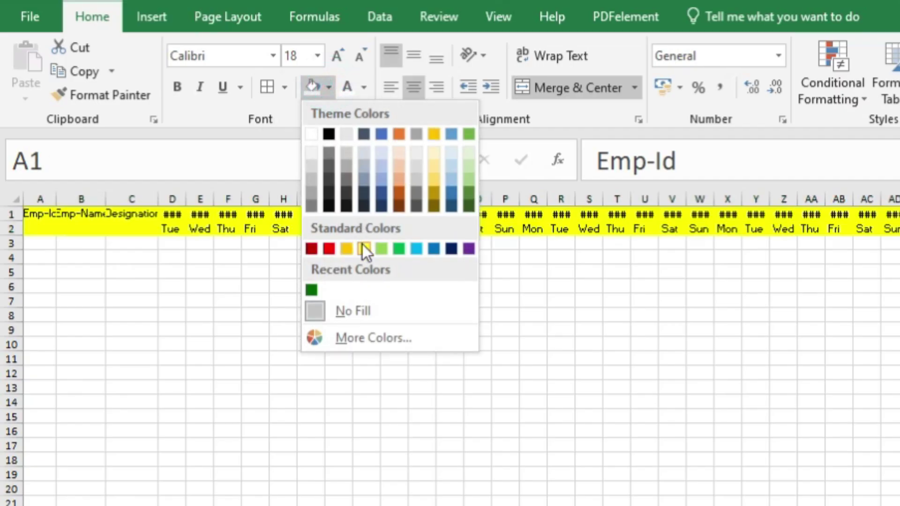
pyautogui.click(363, 245)
pyautogui.click(176, 89)
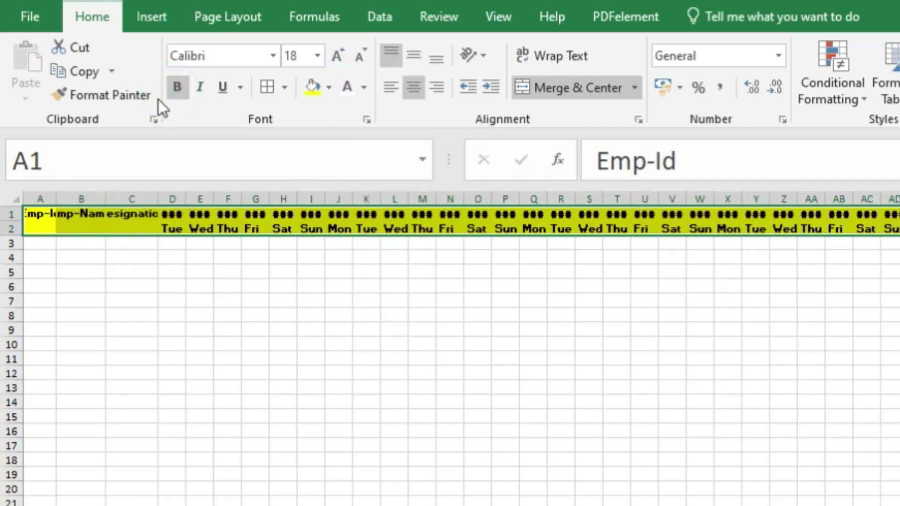
pyautogui.click(270, 87)
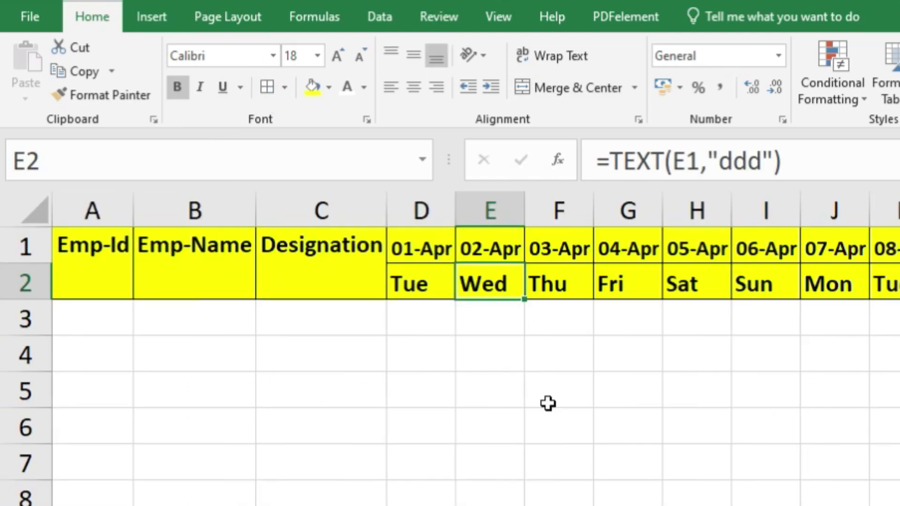
# Insert two entire rows above the header block, starting from the merged Emp-Id cell.
pyautogui.click(69, 271)
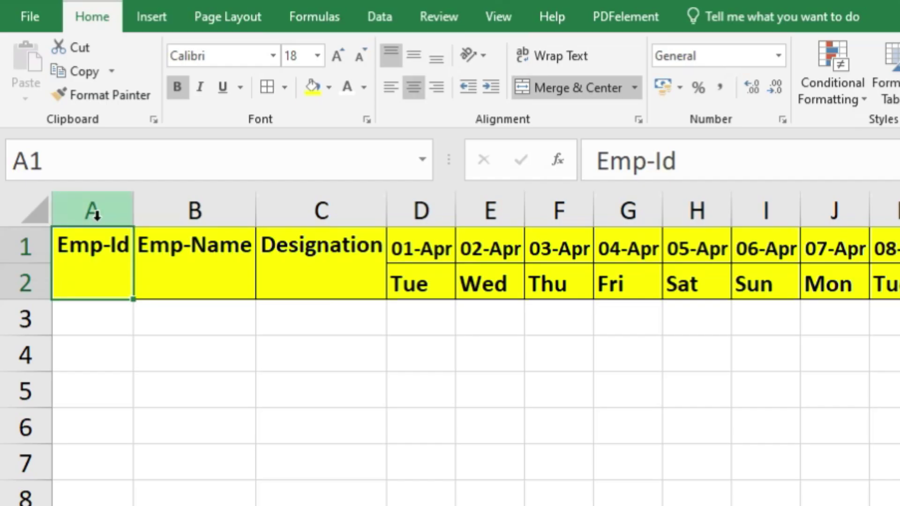
pyautogui.hotkey('ctrl', '+')
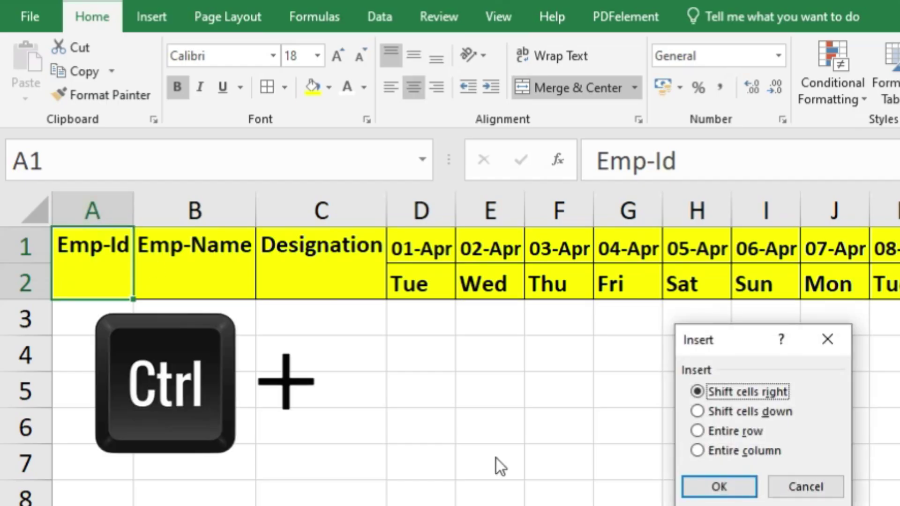
pyautogui.click(713, 432)
pyautogui.click(716, 487)
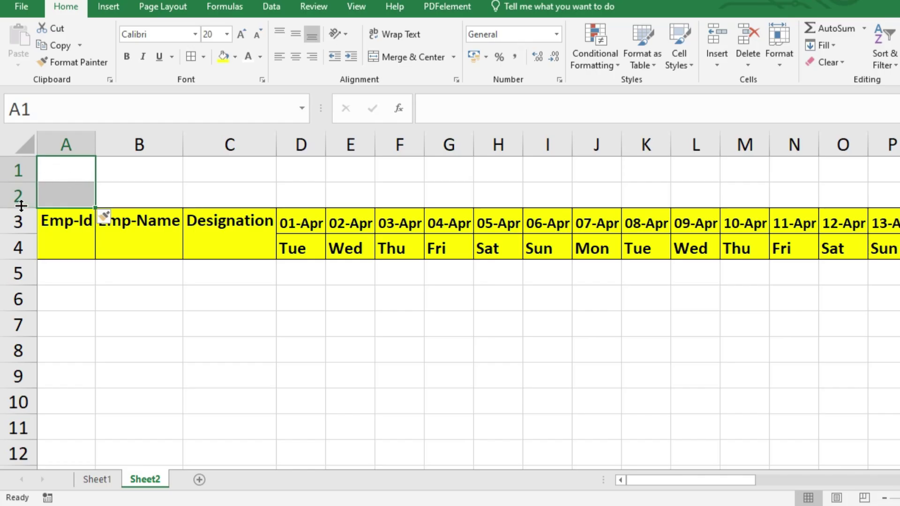
# Make the blank row 2 taller, and merge and center A1:AL2 into one title cell.
pyautogui.moveTo(21, 206); pyautogui.dragTo(21, 225)
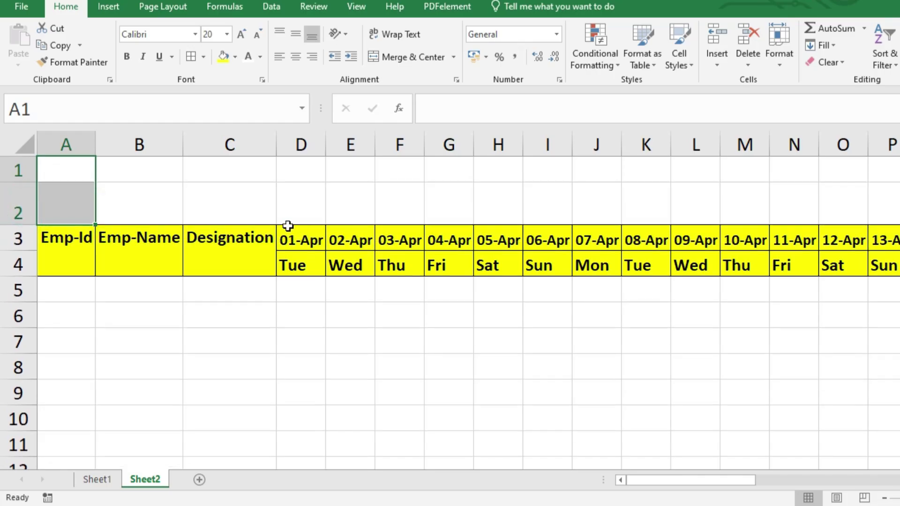
pyautogui.keyDown('ctrl'); pyautogui.scroll(-8, 288, 226); pyautogui.keyUp('ctrl')
pyautogui.moveTo(25, 156); pyautogui.dragTo(863, 148)
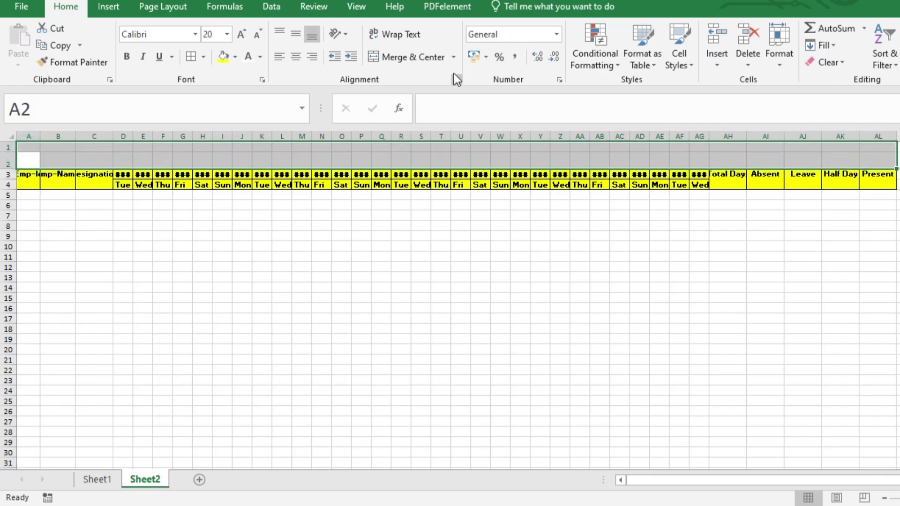
pyautogui.click(407, 56)
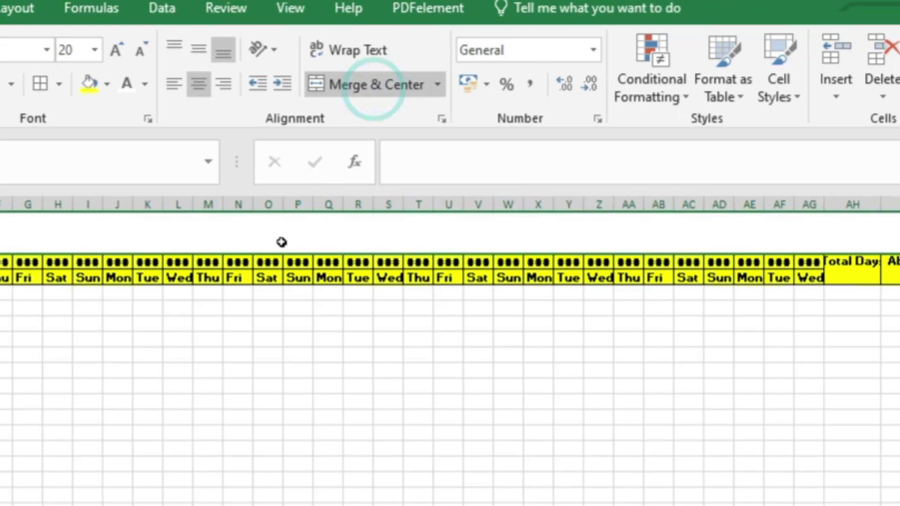
# Enter the title "Attendance Sheet of April 2025" in the merged cell above the headers.
pyautogui.doubleClick(281, 241)
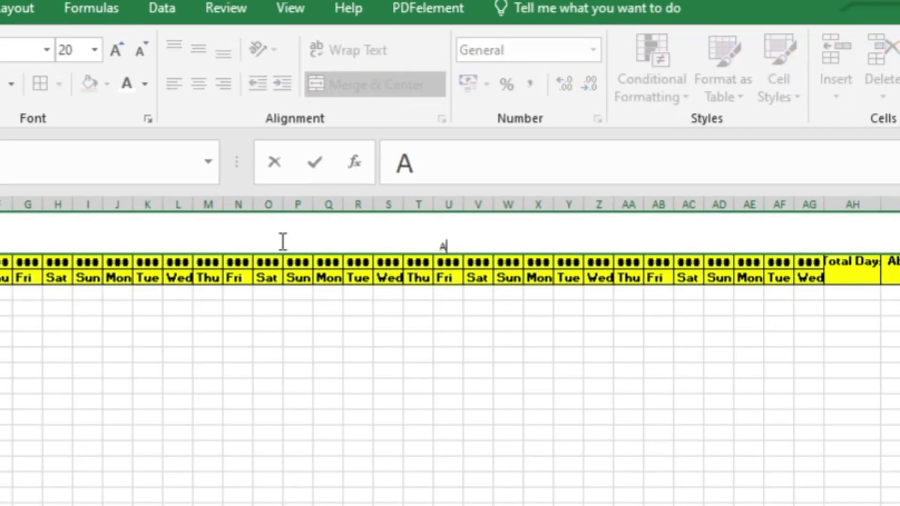
pyautogui.write('Atte')
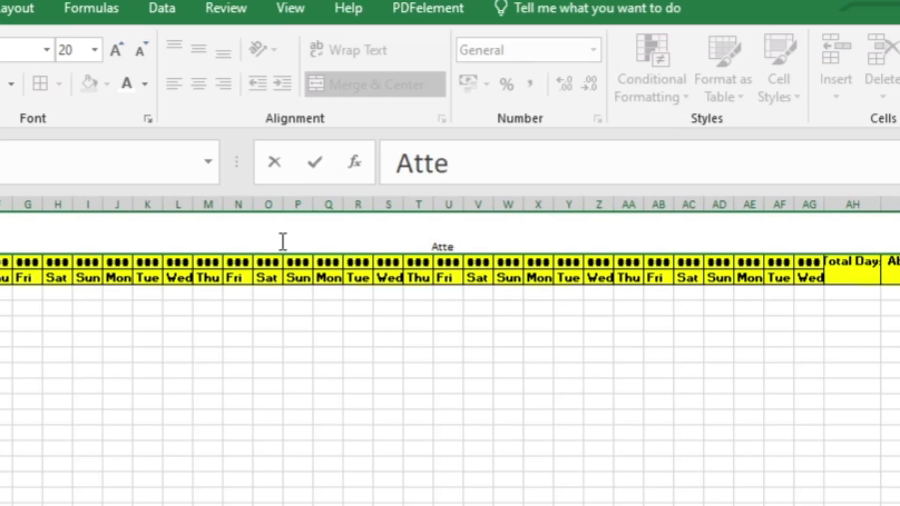
pyautogui.write('ndance')
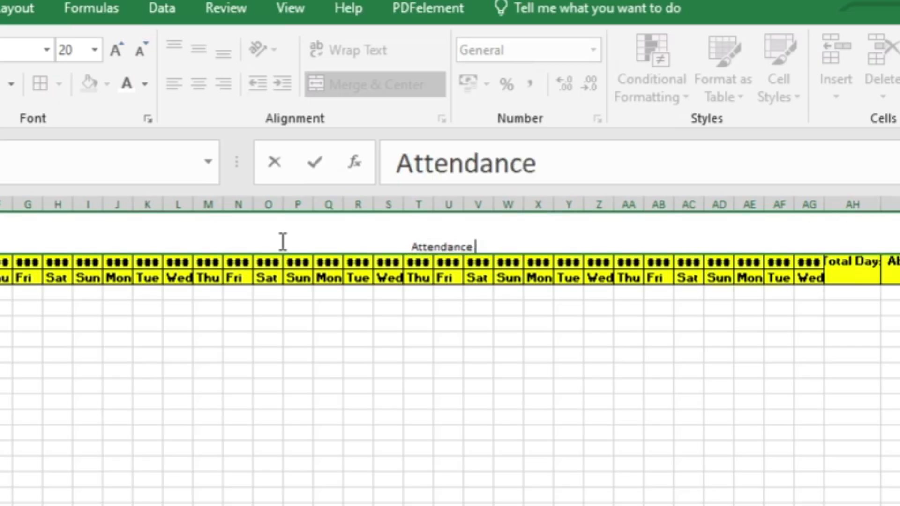
pyautogui.write(' Sheet of A')
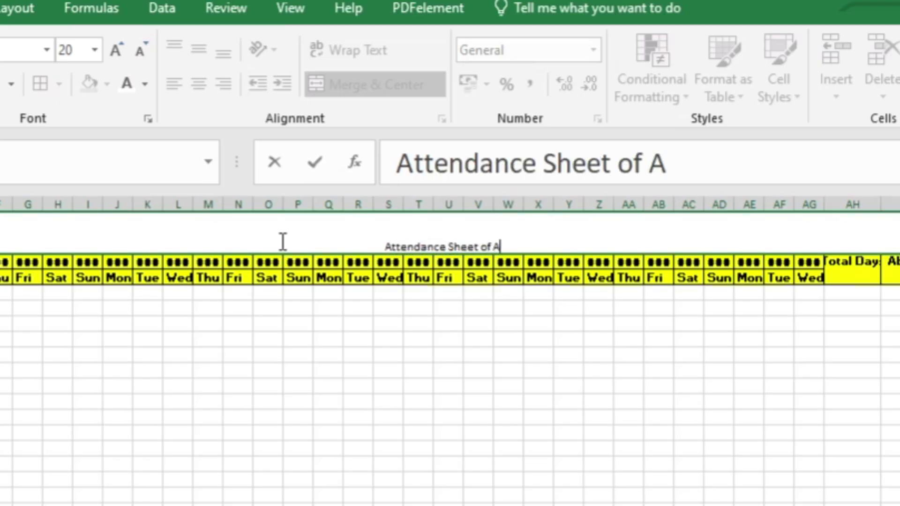
pyautogui.write('pril ')
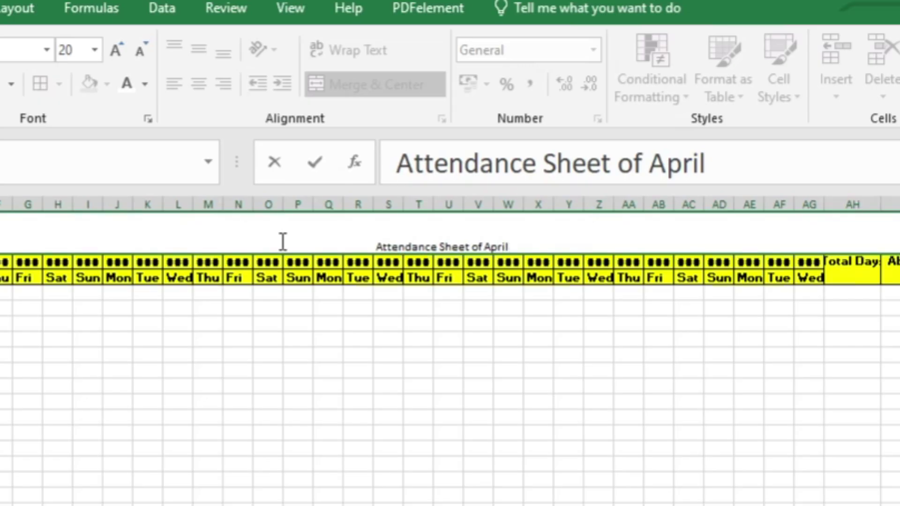
pyautogui.write('2025')
pyautogui.press('Return')
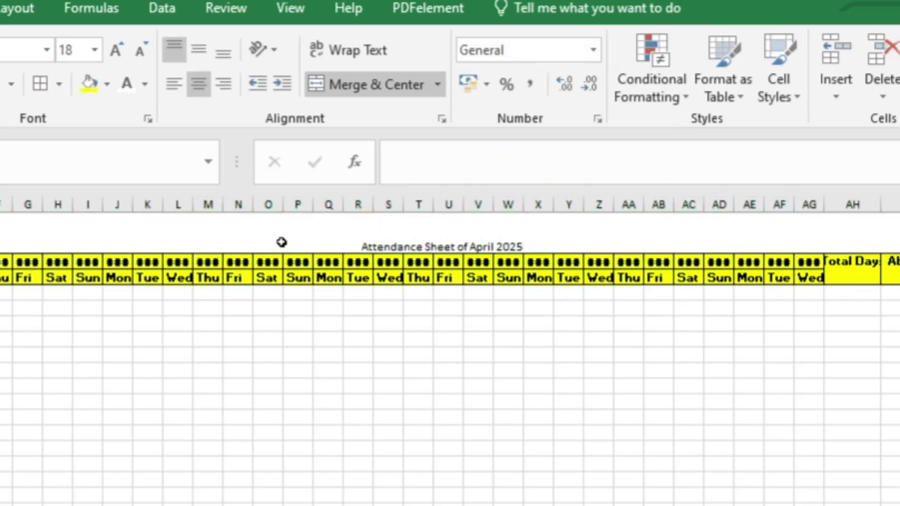
# Enlarge the font of the sheet title in A1 to size 48.
pyautogui.click(283, 241)
pyautogui.click(114, 49)
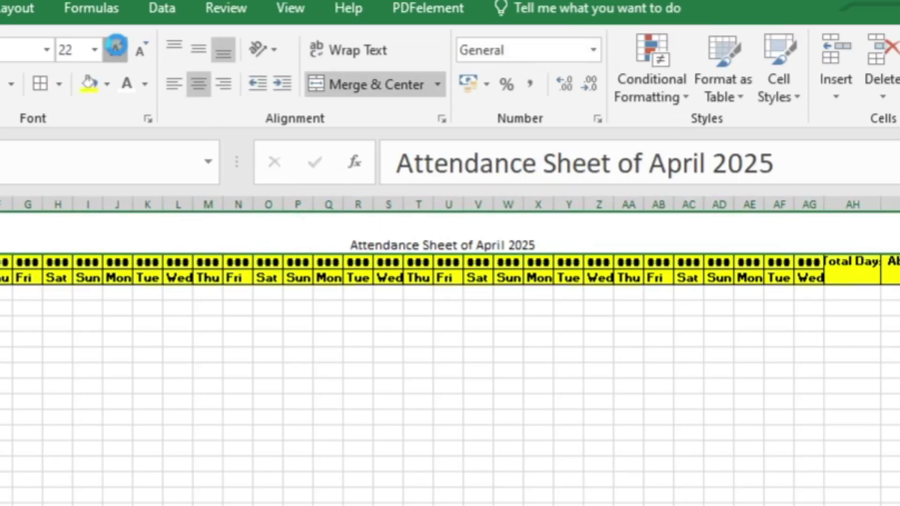
pyautogui.click(114, 49)
pyautogui.click(116, 50)
pyautogui.click(116, 50)
pyautogui.click(116, 49)
pyautogui.click(116, 49)
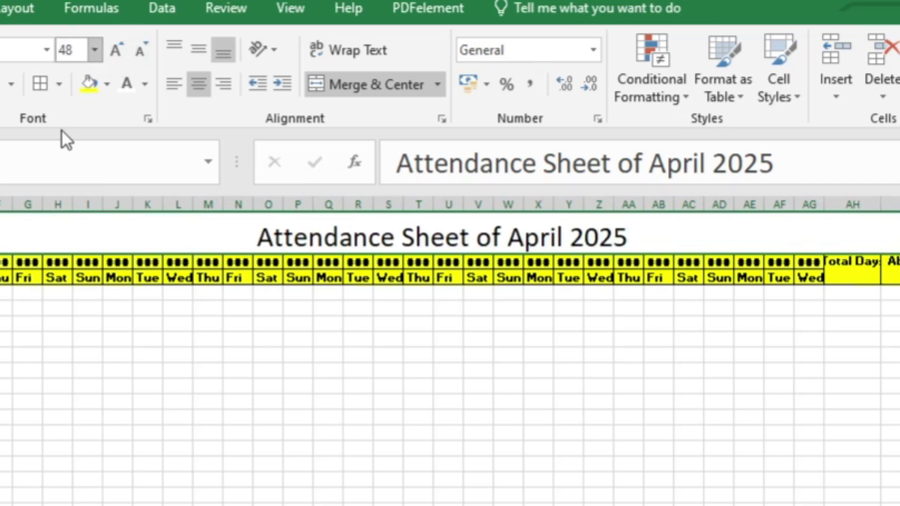
# Fill the merged title cell with a dark green from the standard colors of the extended color palette.
pyautogui.click(104, 84)
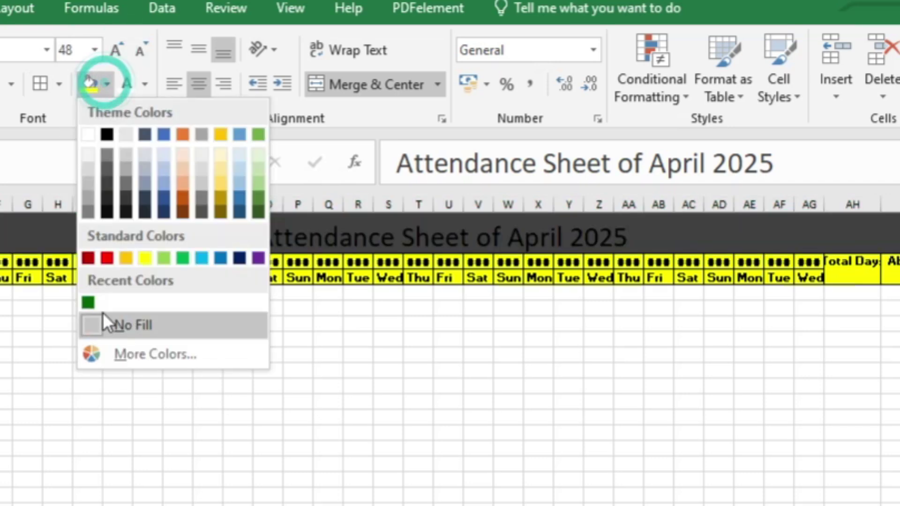
pyautogui.click(138, 347)
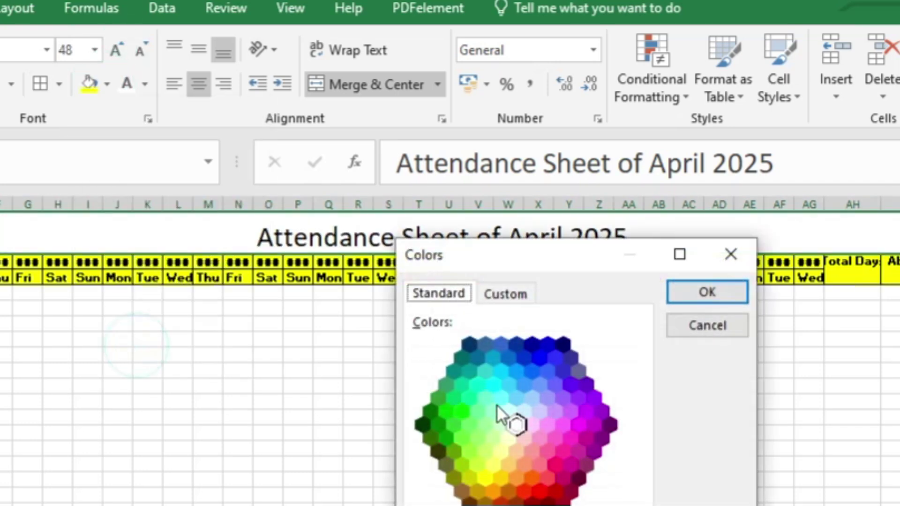
pyautogui.click(429, 411)
pyautogui.click(722, 294)
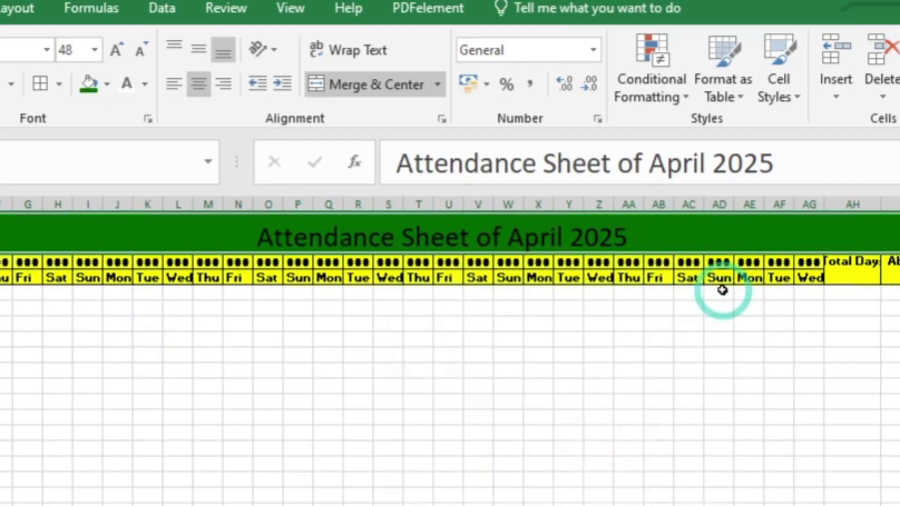
# Set the title text in A1 to white and bold.
pyautogui.click(145, 85)
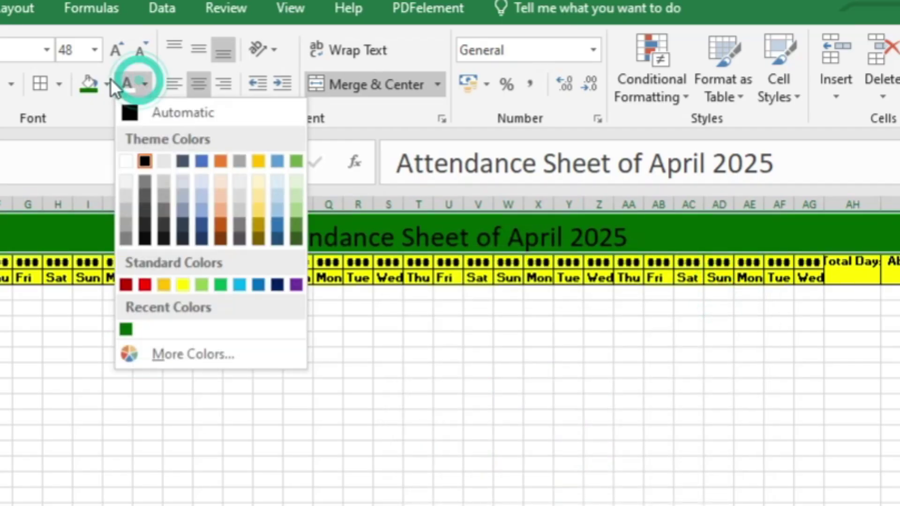
pyautogui.click(126, 86)
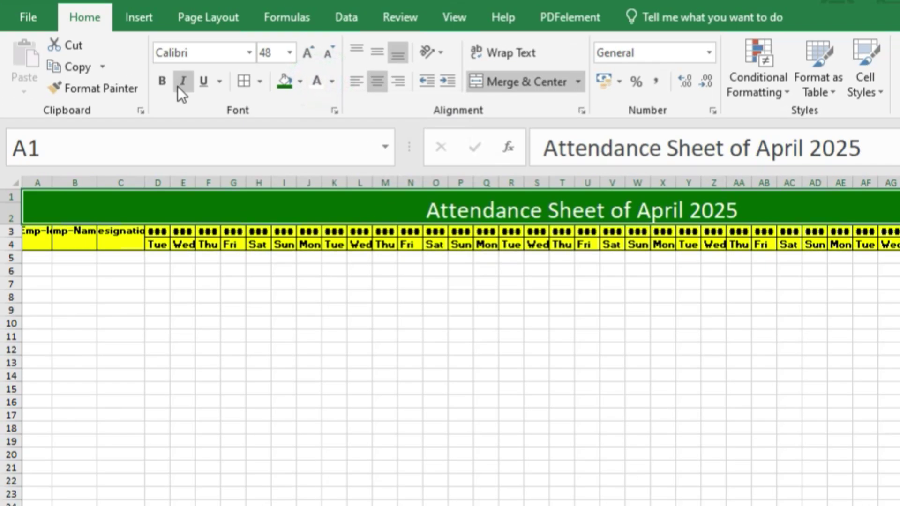
pyautogui.click(160, 79)
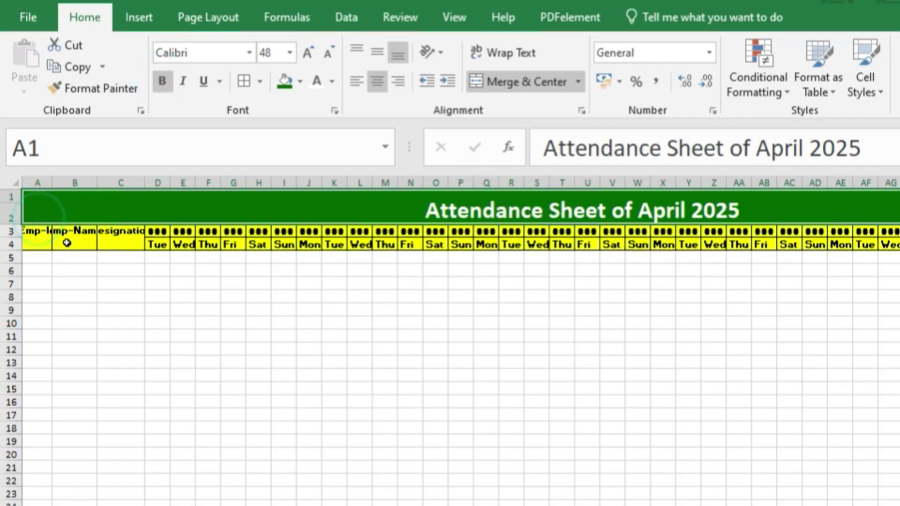
# Apply all borders to the blank attendance grid in rows 5 to 16, starting at A5 beneath the headers.
pyautogui.click(38, 241)
pyautogui.moveTo(30, 261); pyautogui.dragTo(898, 403)
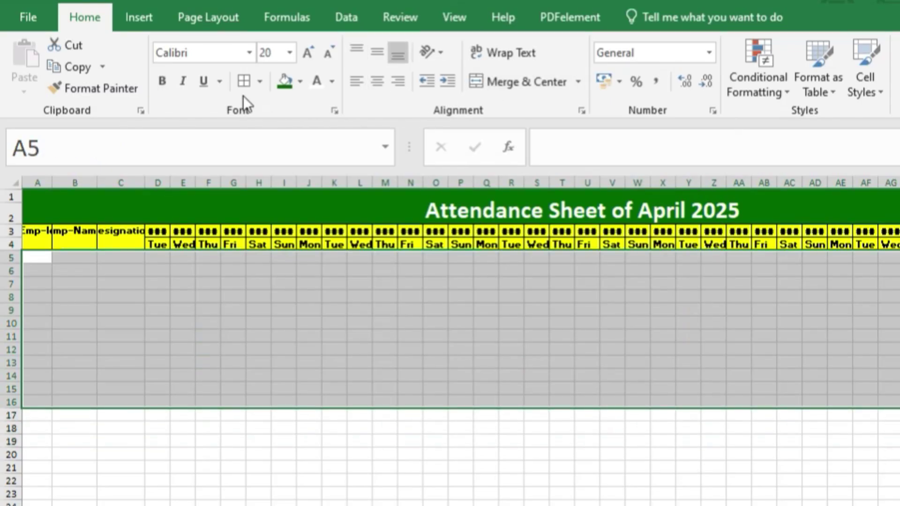
pyautogui.click(241, 82)
pyautogui.keyDown('ctrl'); pyautogui.scroll(5, 413, 467); pyautogui.keyUp('ctrl')
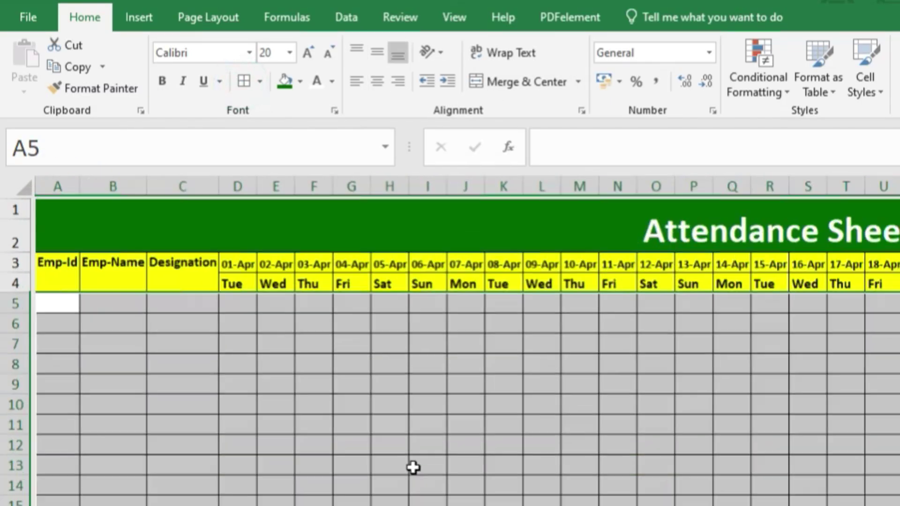
pyautogui.keyDown('ctrl'); pyautogui.scroll(2, 413, 467); pyautogui.keyUp('ctrl')
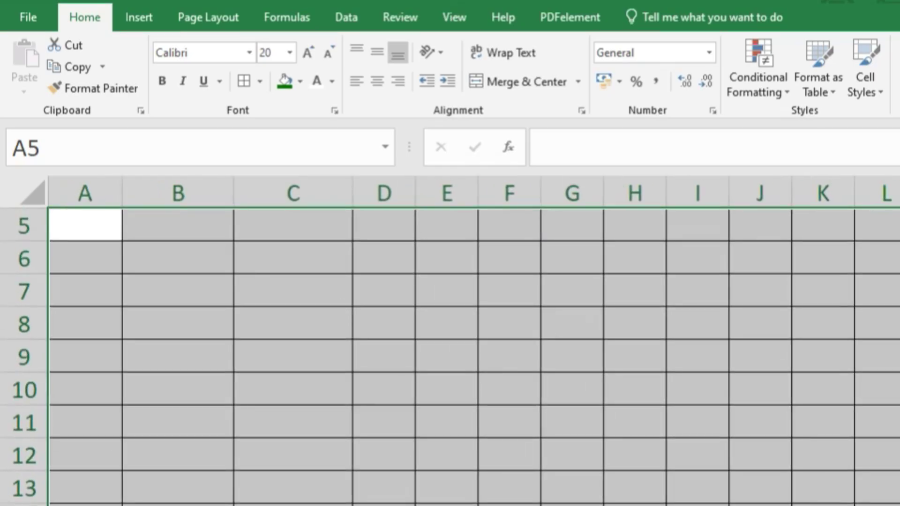
pyautogui.scroll(2, 557, 439)
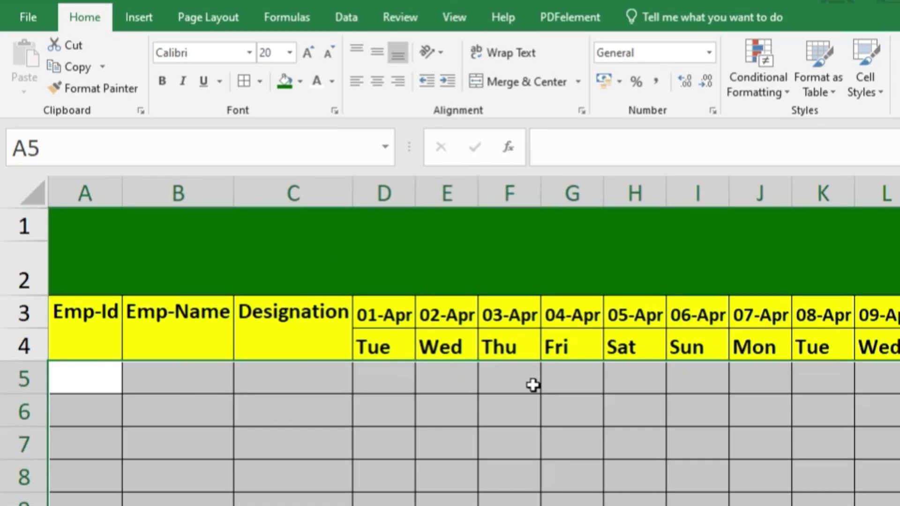
pyautogui.keyDown('ctrl'); pyautogui.scroll(-5, 533, 386); pyautogui.keyUp('ctrl')
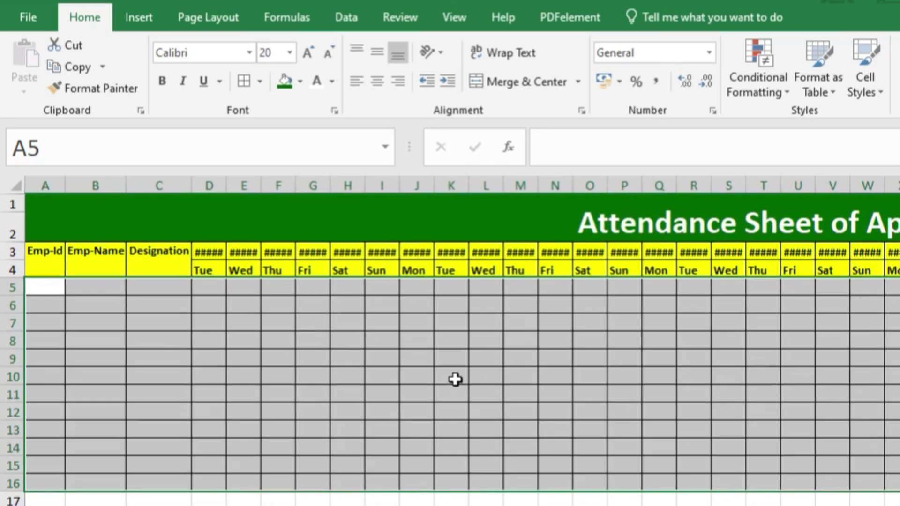
pyautogui.keyDown('ctrl'); pyautogui.scroll(3, 456, 380); pyautogui.keyUp('ctrl')
pyautogui.scroll(2, 282, 374)
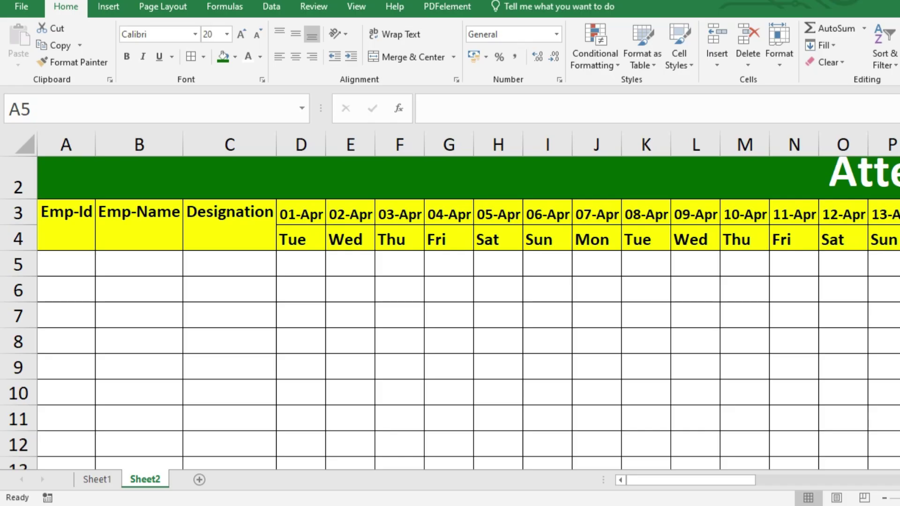
# Enter the first three sequential employee IDs from A5 and extend the series down to A16.
pyautogui.click(88, 266)
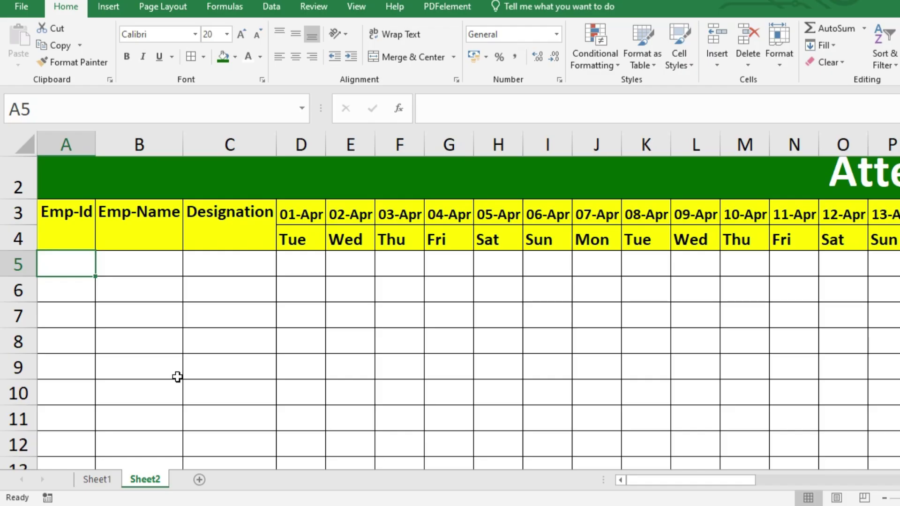
pyautogui.write('1001')
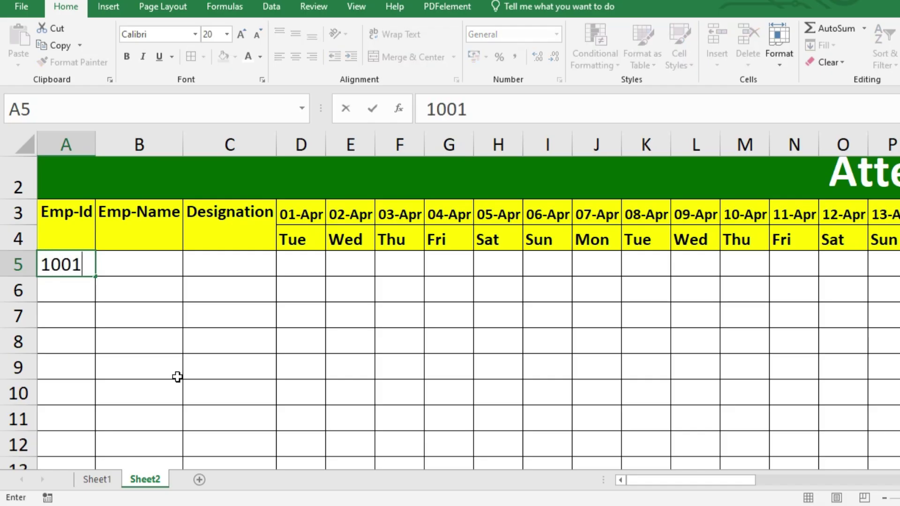
pyautogui.press('Return')
pyautogui.write('1002')
pyautogui.press('Return')
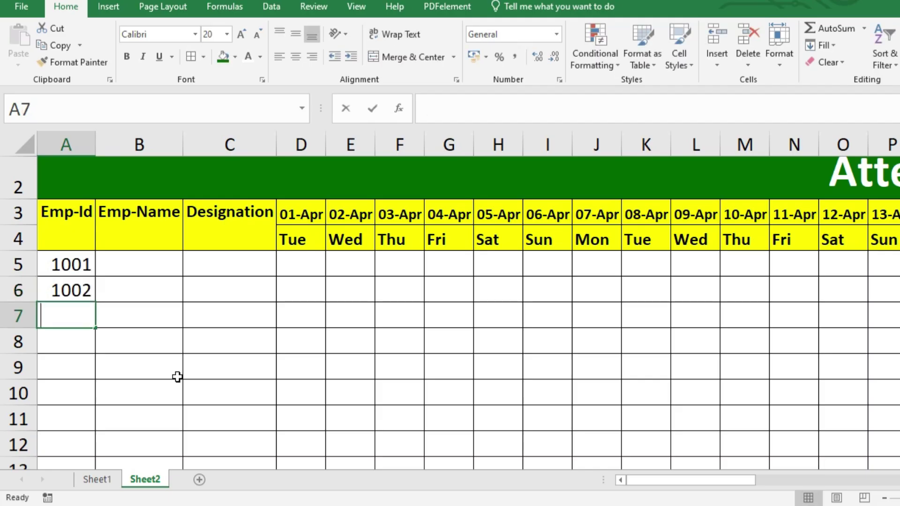
pyautogui.write('1003')
pyautogui.press('Return')
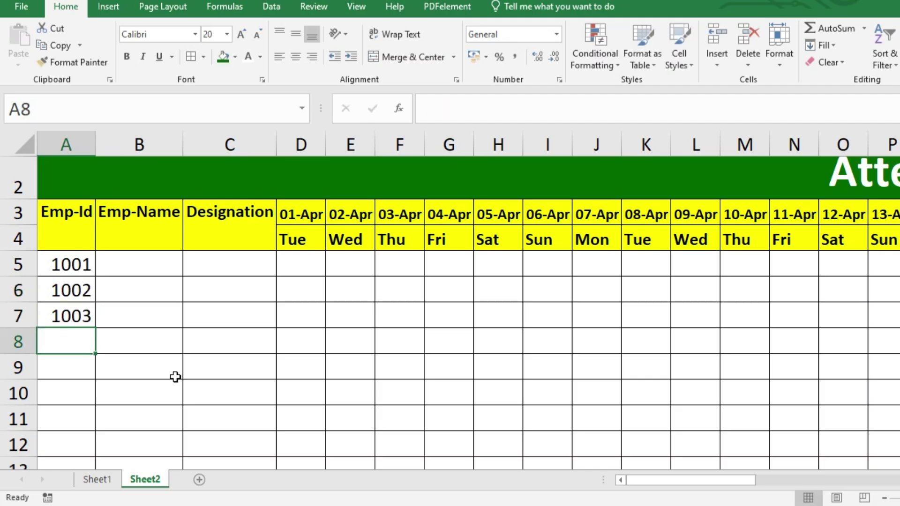
pyautogui.moveTo(61, 266); pyautogui.dragTo(73, 444)
pyautogui.scroll(2, 281, 319)
# Enter the first four employees' names in the Emp-Name column, cells B5 to B8.
pyautogui.click(140, 281)
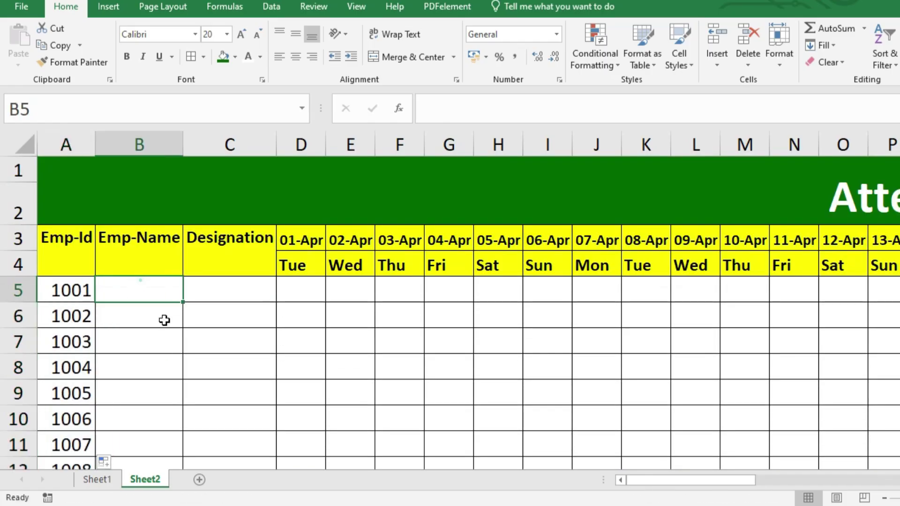
pyautogui.write('Raje')
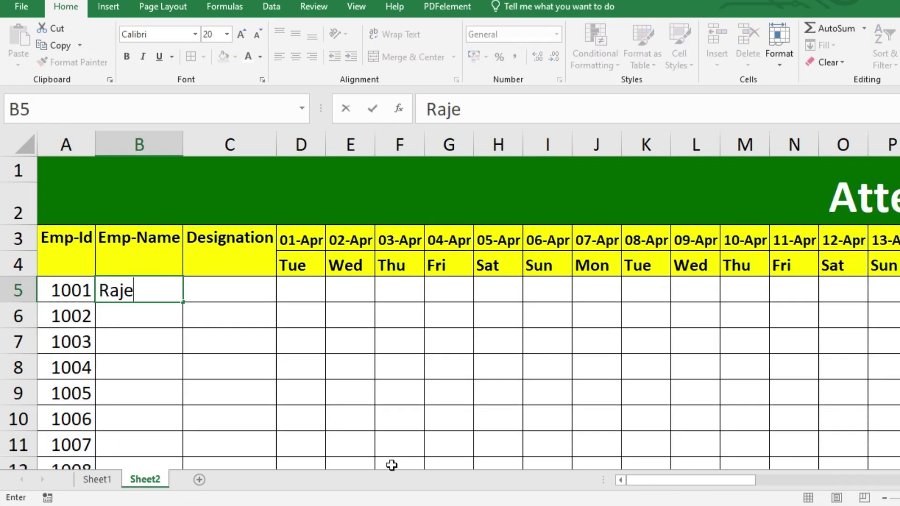
pyautogui.write('sh')
pyautogui.press('Return')
pyautogui.write('Mahesh')
pyautogui.press('Return')
pyautogui.write('Sur')
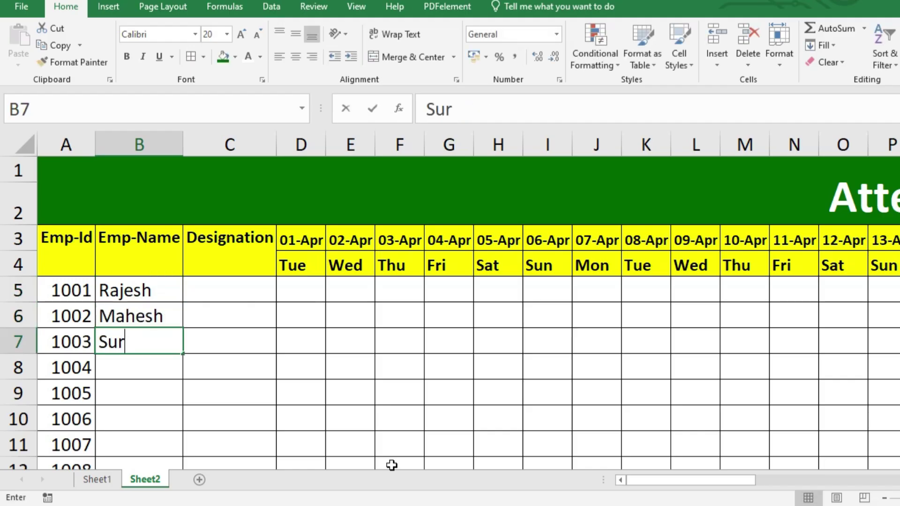
pyautogui.write('esh')
pyautogui.press('Return')
pyautogui.write('harsh')
pyautogui.press('Return')
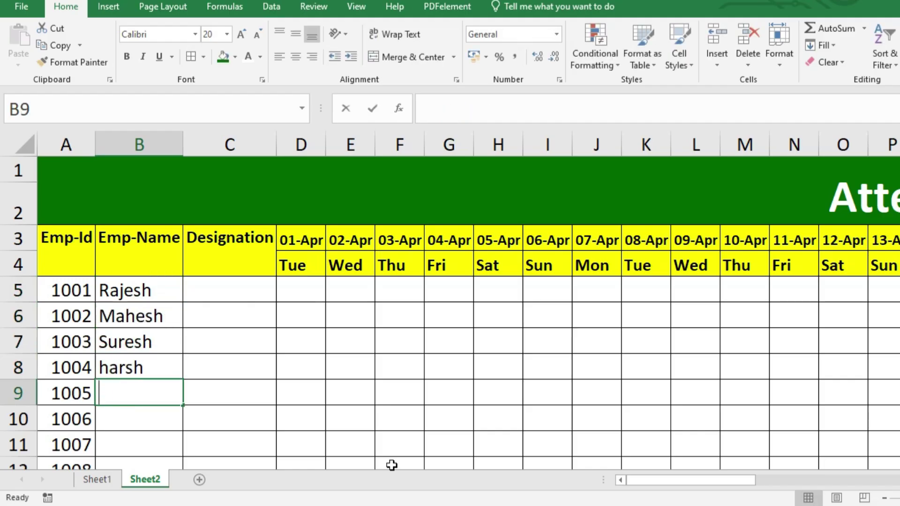
# Enter the next four employees' names in the Emp-Name column, cells B9 to B12.
pyautogui.write('Nishant')
pyautogui.press('Return')
pyautogui.write('Brijes')
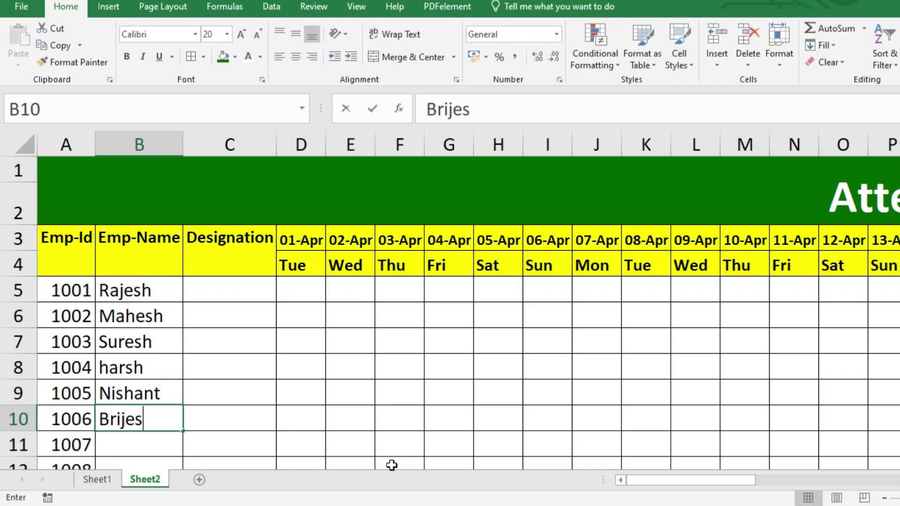
pyautogui.write('h')
pyautogui.press('Return')
pyautogui.write('Kapil')
pyautogui.press('Return')
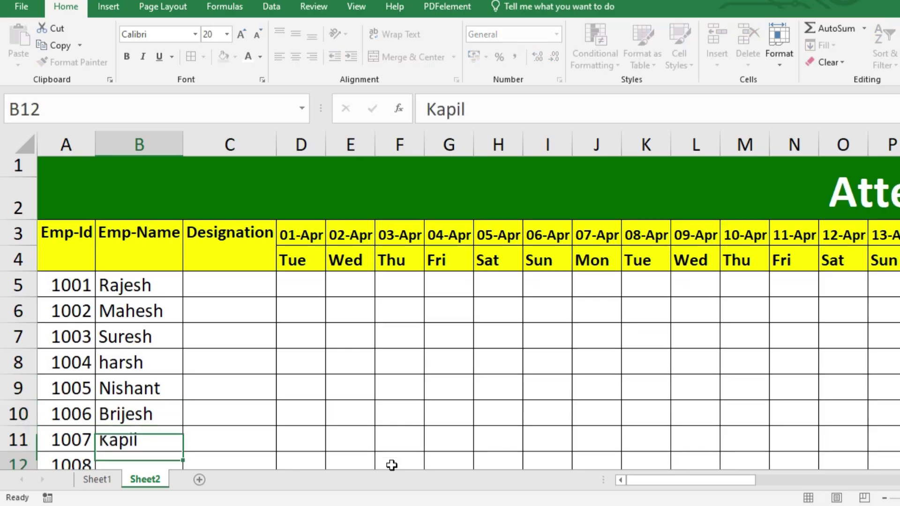
pyautogui.write('Jai')
pyautogui.press('Return')
# Enter the last four employees' names in the Emp-Name column, cells B13 to B16.
pyautogui.write('Pun')
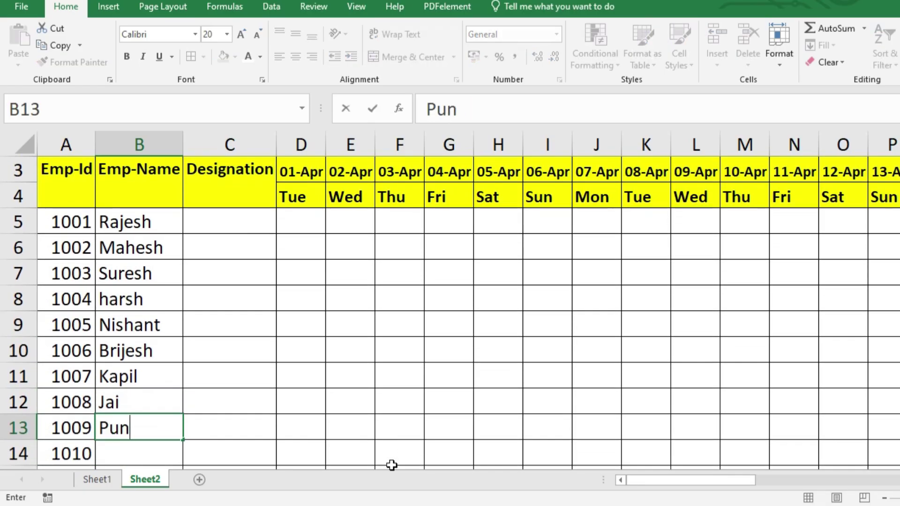
pyautogui.write('it')
pyautogui.press('Return')
pyautogui.write('Mh')
pyautogui.press('BackSpace')
pyautogui.write('ohan')
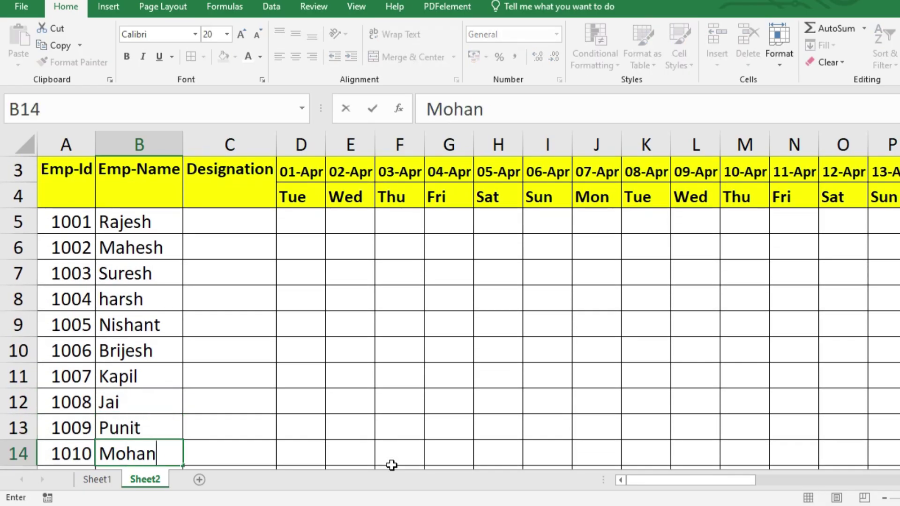
pyautogui.press('Return')
pyautogui.write('sohan')
pyautogui.press('Return')
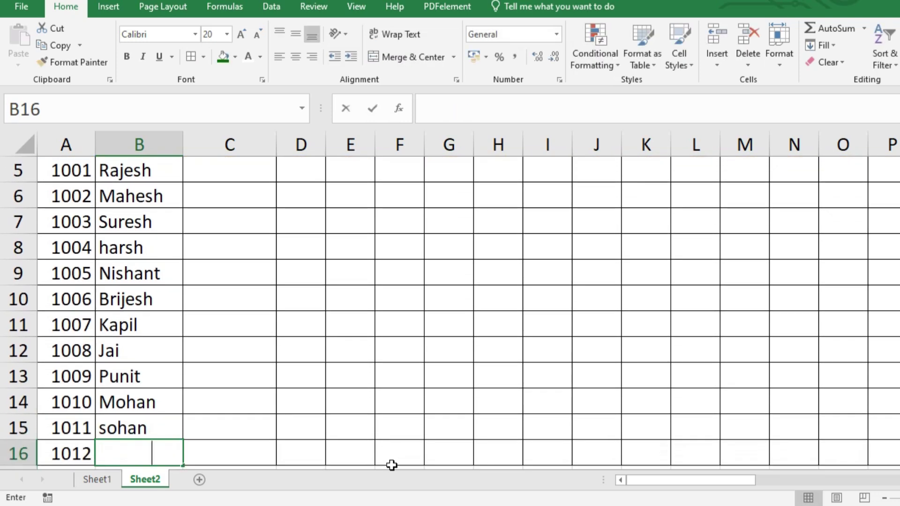
pyautogui.write('Rohan')
pyautogui.press('Return')
# Enter the designations Manager in C5 and Assistant in C6 for the first two employees.
pyautogui.scroll(2, 392, 465)
pyautogui.click(236, 292)
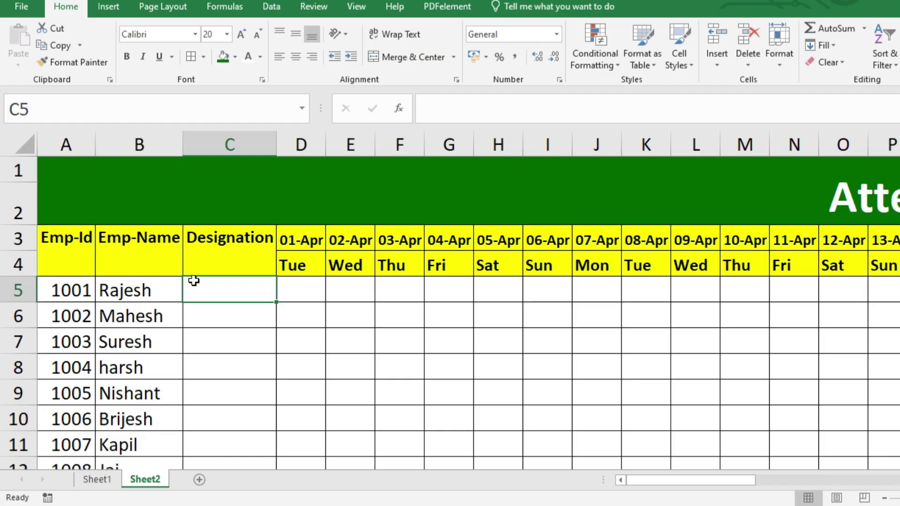
pyautogui.write('Manager')
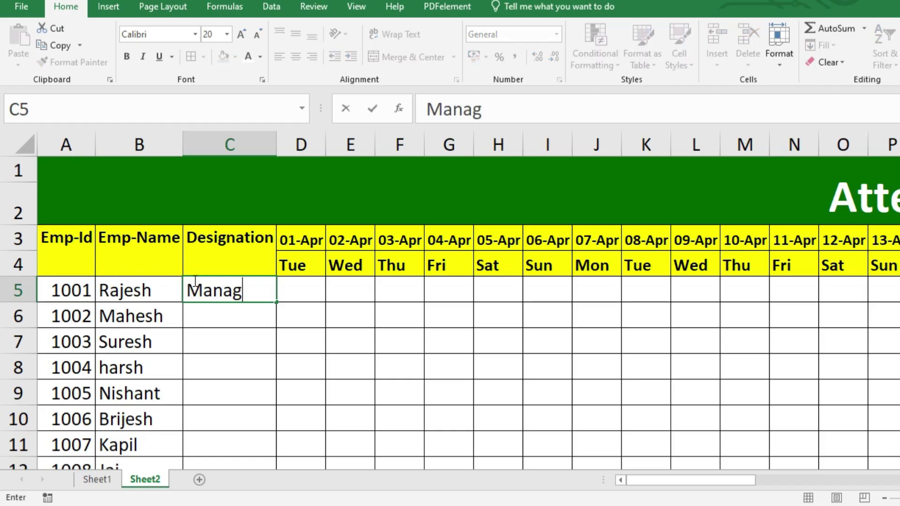
pyautogui.press('Return')
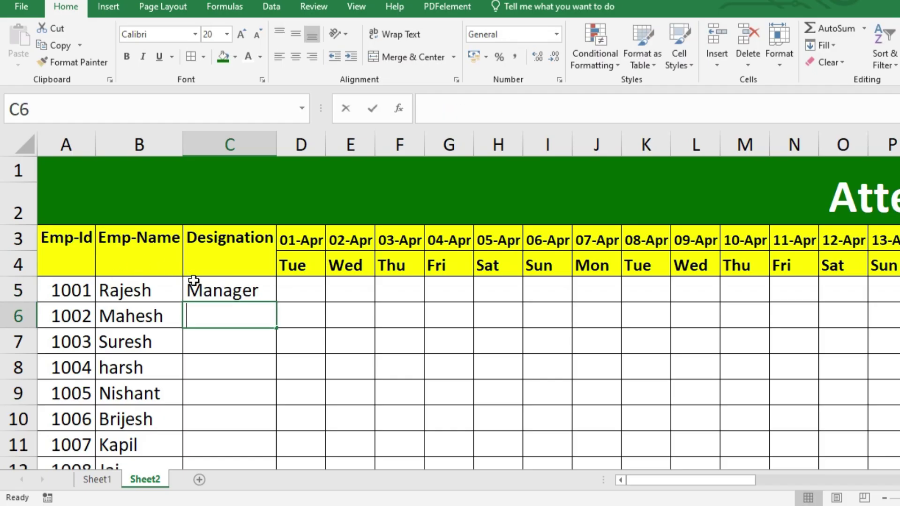
pyautogui.write('Ass')
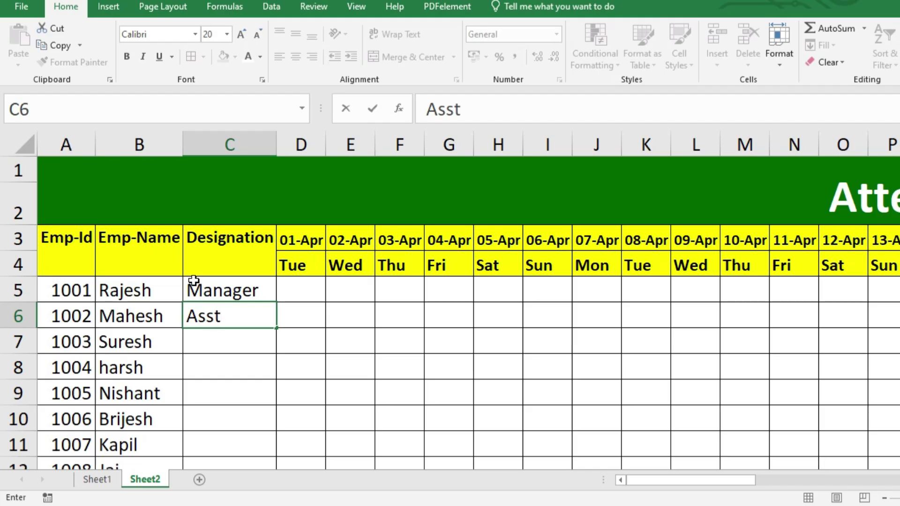
pyautogui.write('istant')
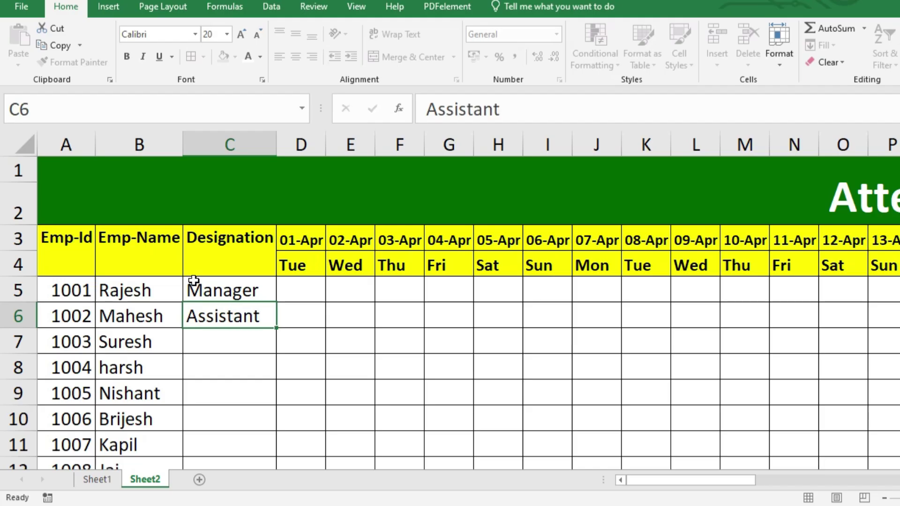
pyautogui.press('Return')
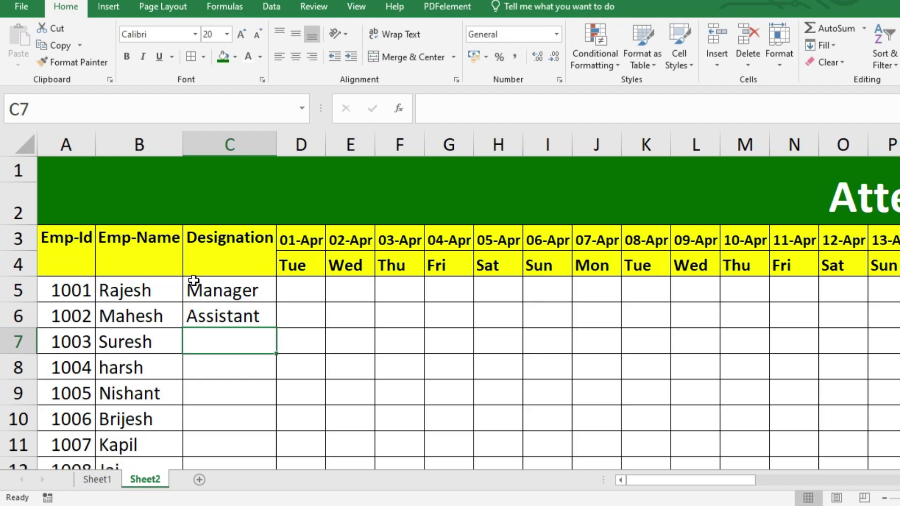
# Enter the designations Supervisor in C7 and "Sales staff" in C8.
pyautogui.write('Supervi')
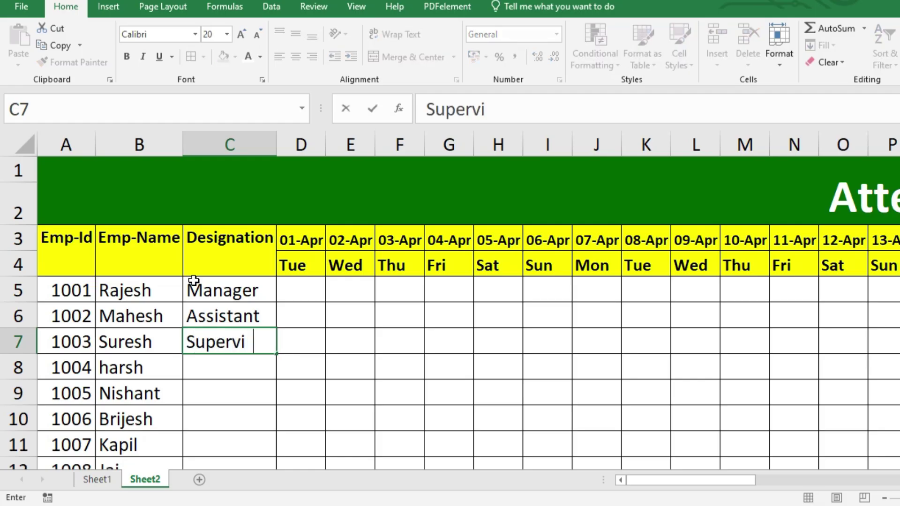
pyautogui.write('sor')
pyautogui.press('Return')
pyautogui.write('S')
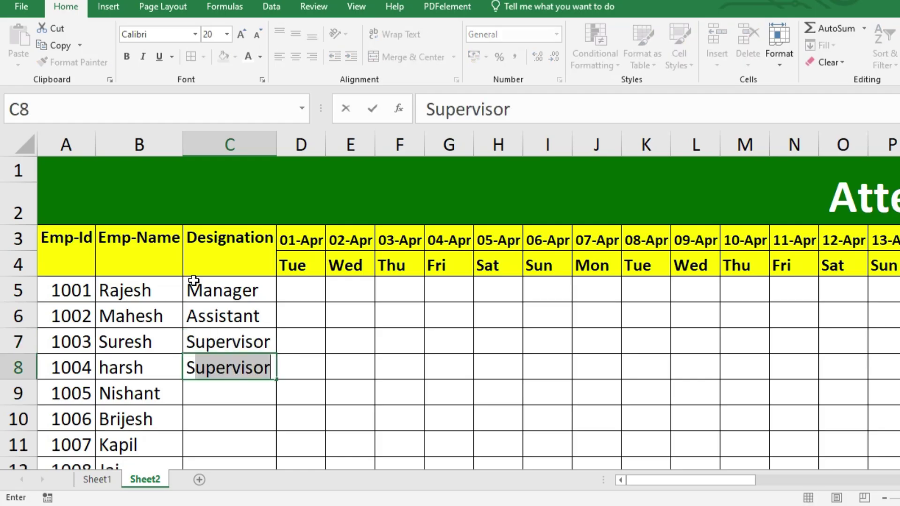
pyautogui.press('BackSpace')
pyautogui.press('BackSpace')
pyautogui.write('Sales')
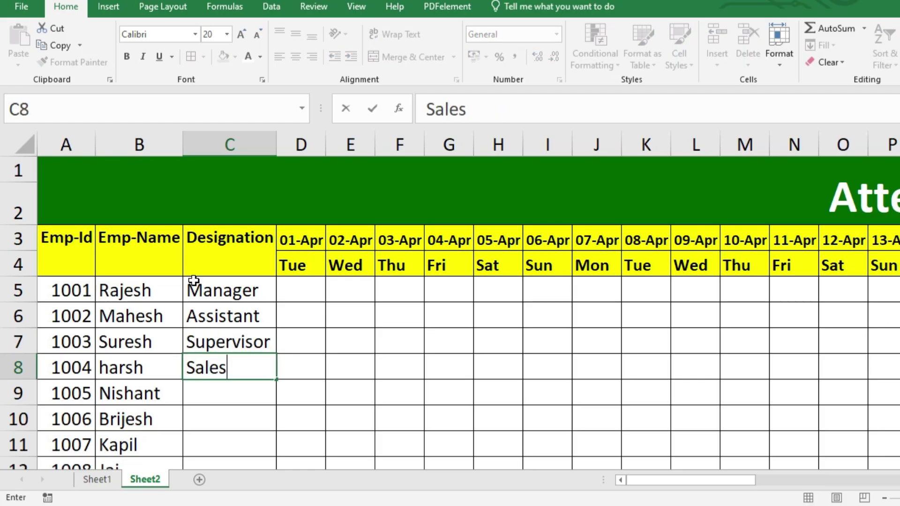
pyautogui.write(' staff')
pyautogui.press('Return')
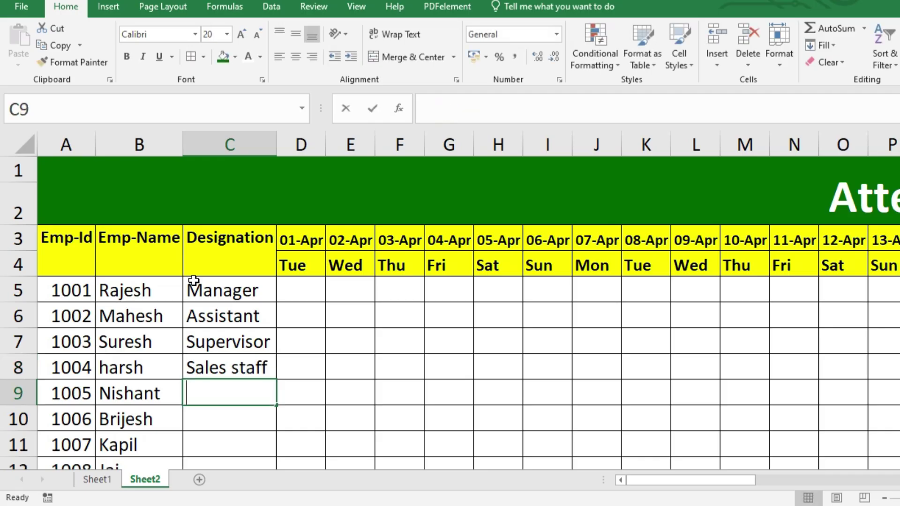
# Enter the designation "staff" for the five employees in cells C9 to C13.
pyautogui.write('staff')
pyautogui.press('Return')
pyautogui.write('s')
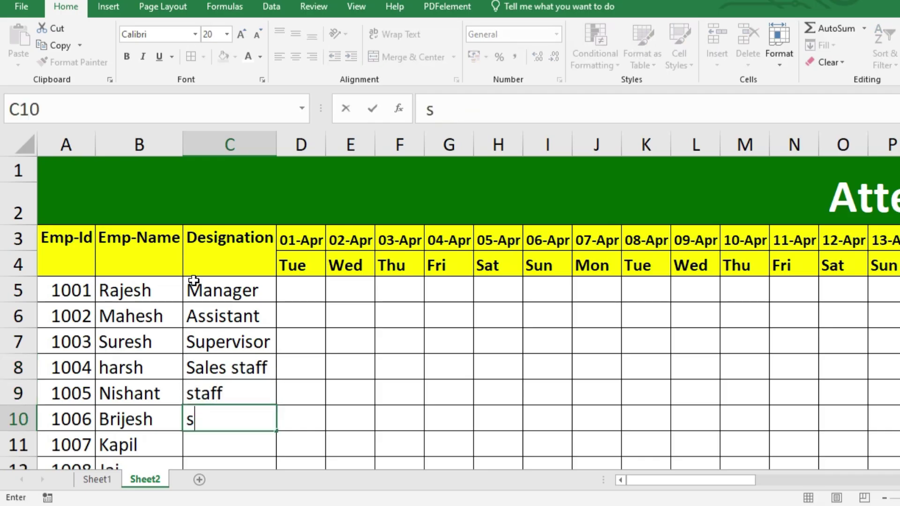
pyautogui.press('Return')
pyautogui.press('Return')
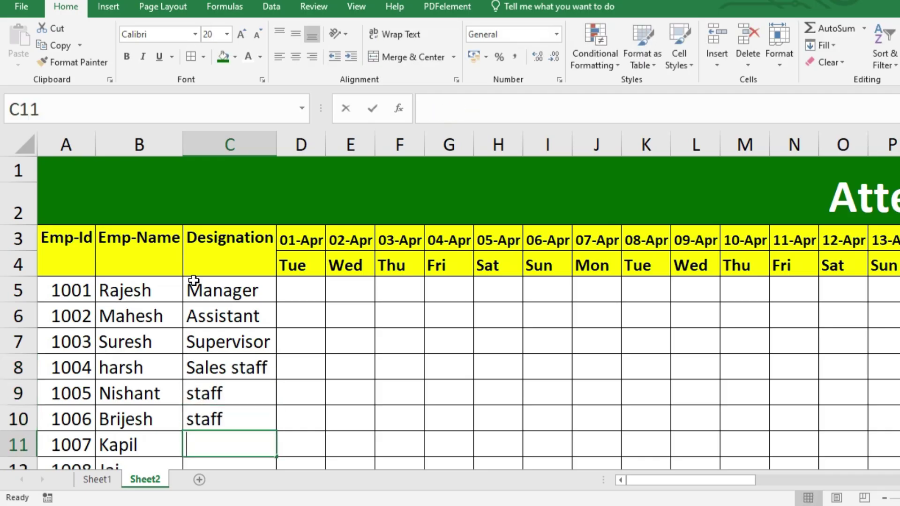
pyautogui.write('staff')
pyautogui.press('Return')
pyautogui.write('s')
pyautogui.press('Return')
pyautogui.write('s')
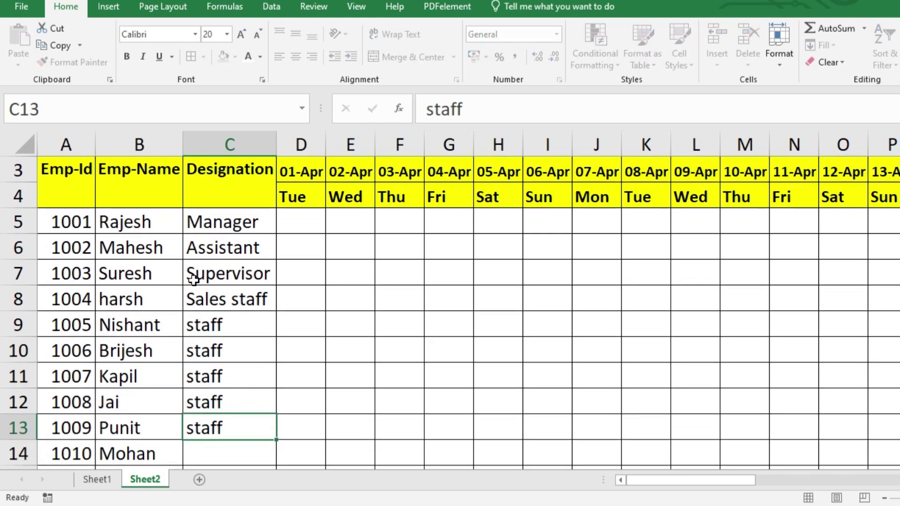
pyautogui.press('Return')
# Enter the designation "Helper" for the last three employees in cells C14 to C16.
pyautogui.write('helper')
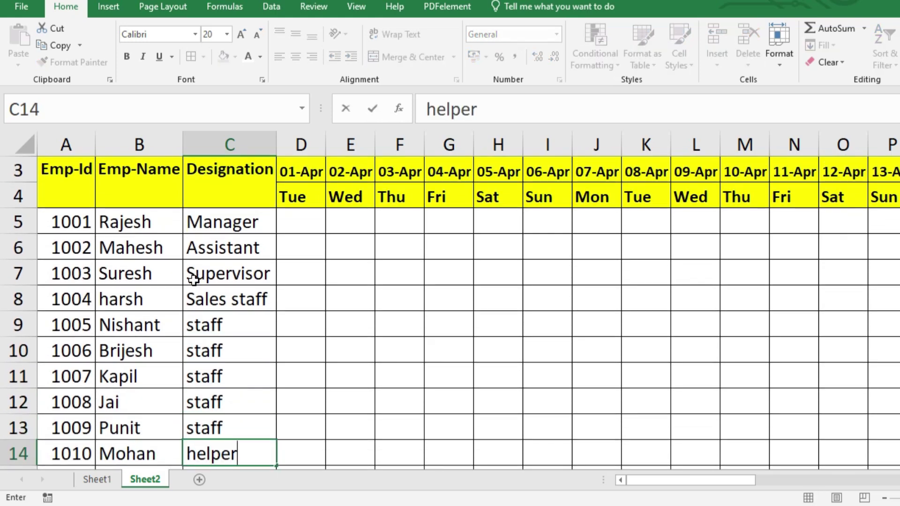
pyautogui.press('BackSpace')
pyautogui.press('BackSpace')
pyautogui.press('BackSpace')
pyautogui.press('BackSpace')
pyautogui.press('BackSpace')
pyautogui.press('BackSpace')
pyautogui.write('He')
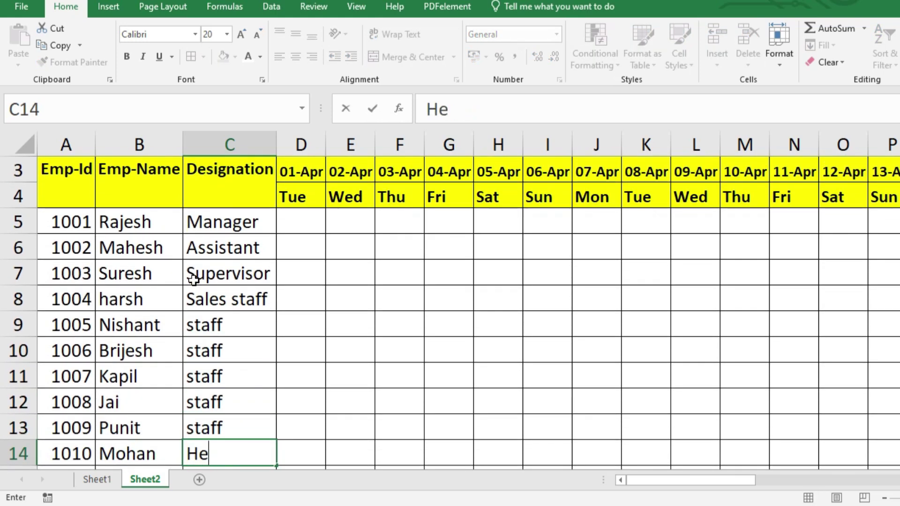
pyautogui.write('lper')
pyautogui.press('Return')
pyautogui.press('Return')
pyautogui.write('h')
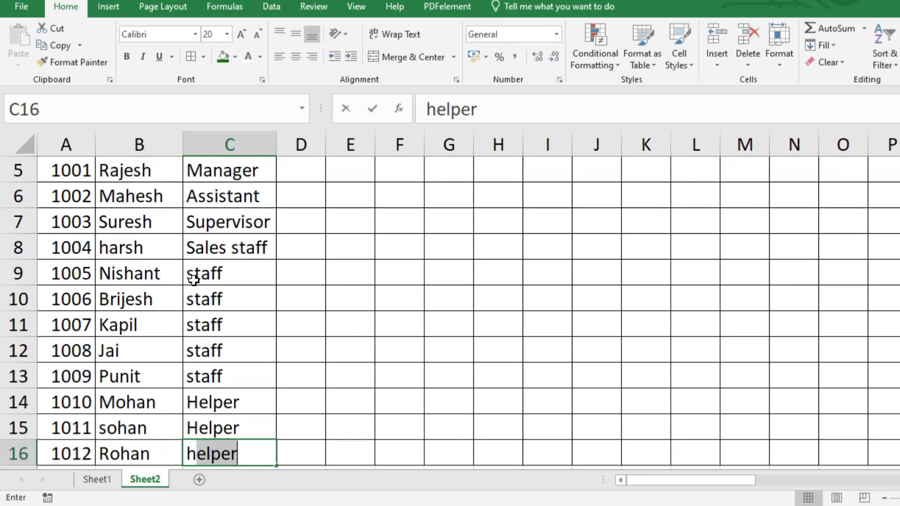
pyautogui.press('Return')
# Center the employee IDs, names and designations horizontally in cells A5 to C16.
pyautogui.scroll(2, 374, 322)
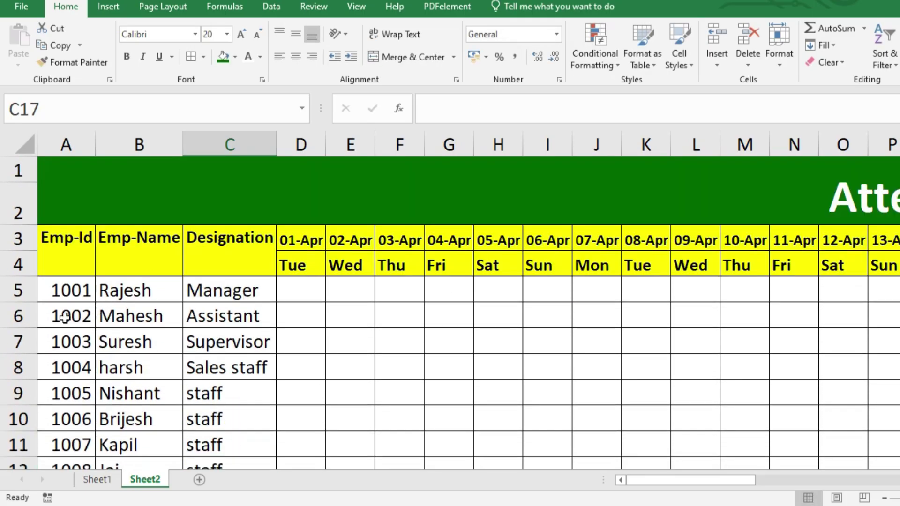
pyautogui.moveTo(60, 288); pyautogui.dragTo(185, 443)
pyautogui.scroll(2, 271, 227)
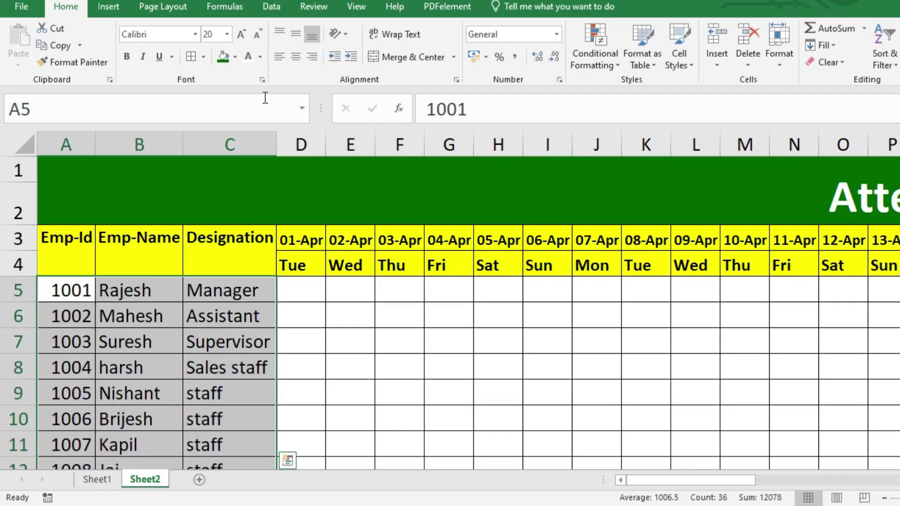
pyautogui.click(279, 57)
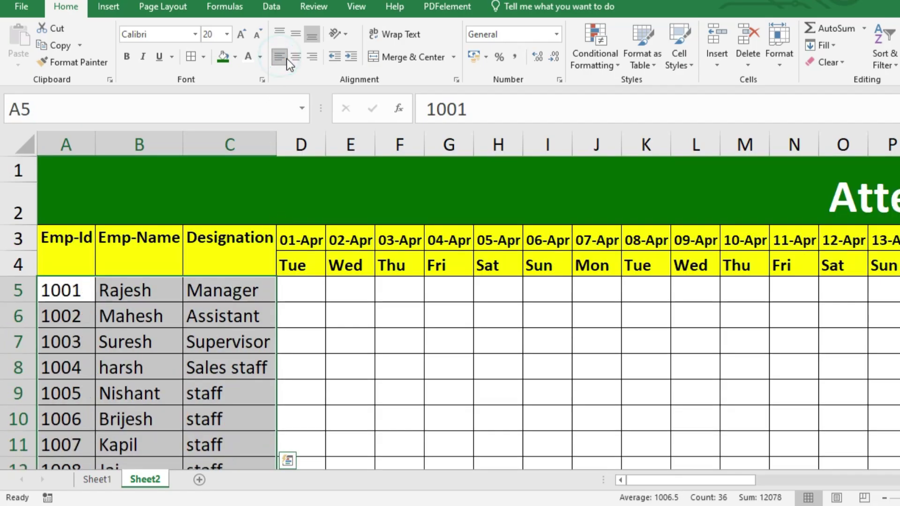
pyautogui.click(293, 60)
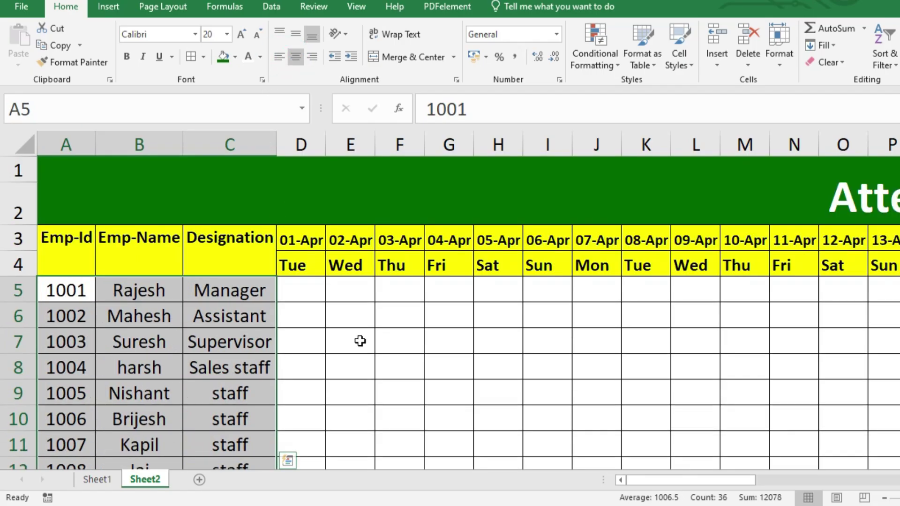
pyautogui.click(306, 293)
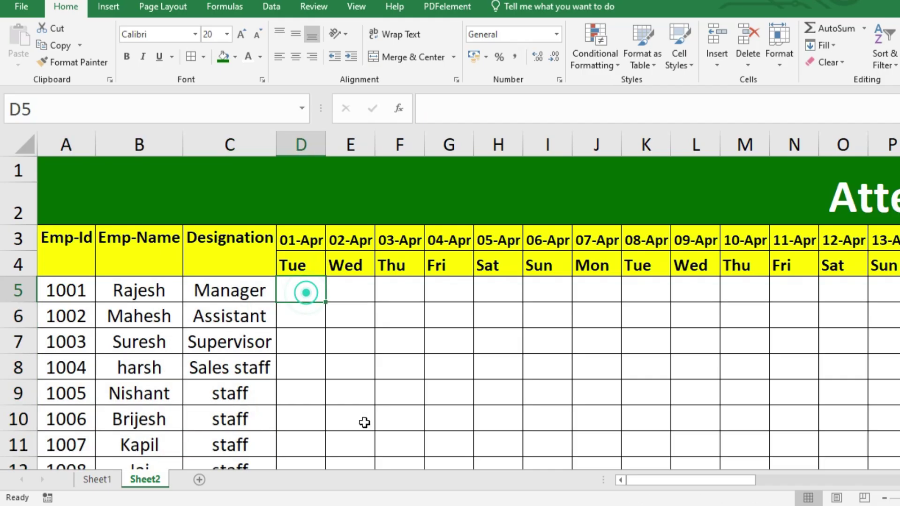
pyautogui.click(140, 297)
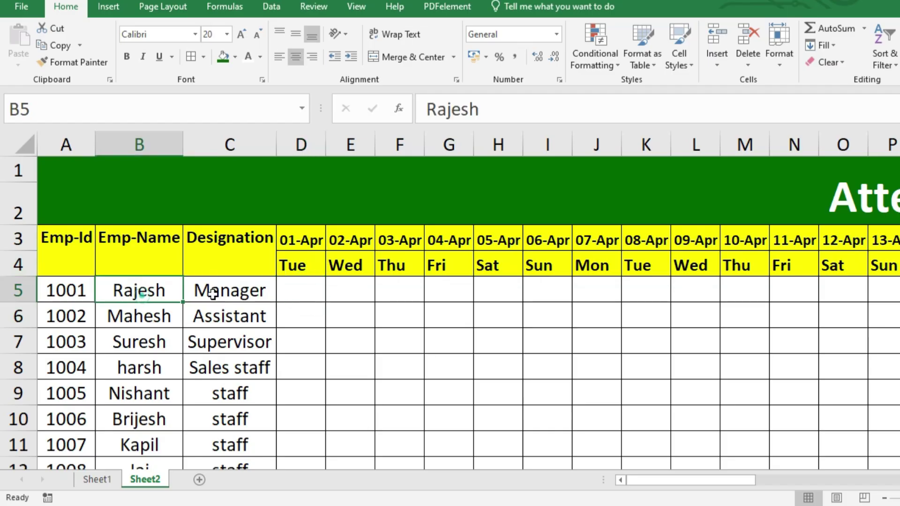
pyautogui.click(284, 287)
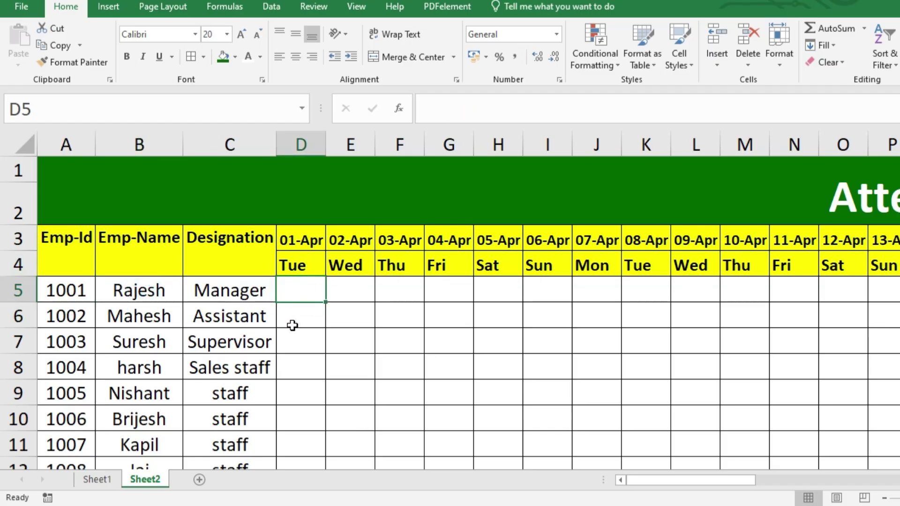
# Enter the sample attendance codes A in E7 and H in E9 of the 02-Apr column.
pyautogui.click(340, 347)
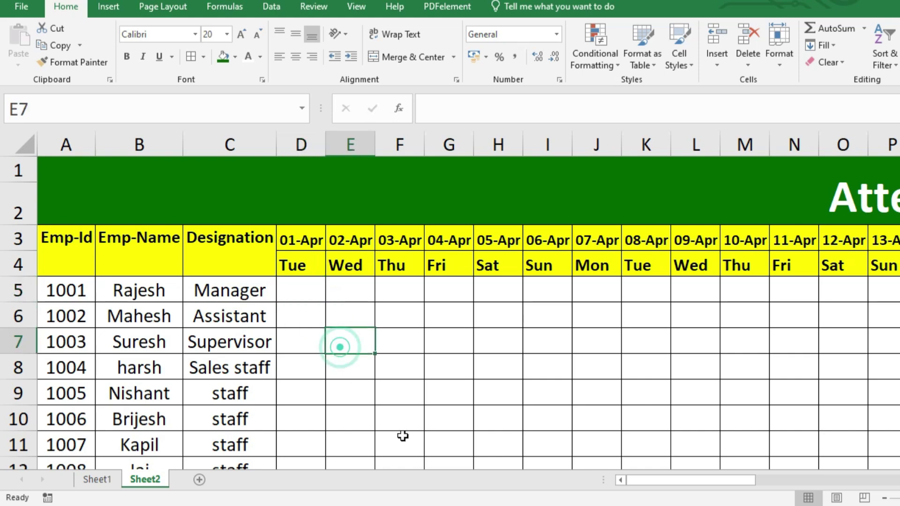
pyautogui.write('A')
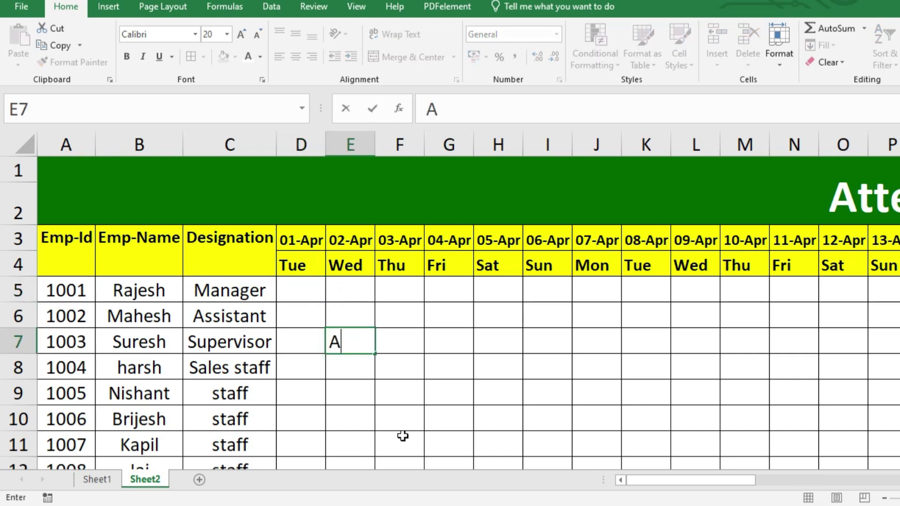
pyautogui.hotkey('ctrl', 'Return')
pyautogui.press('Down')
pyautogui.press('Down')
pyautogui.write('h')
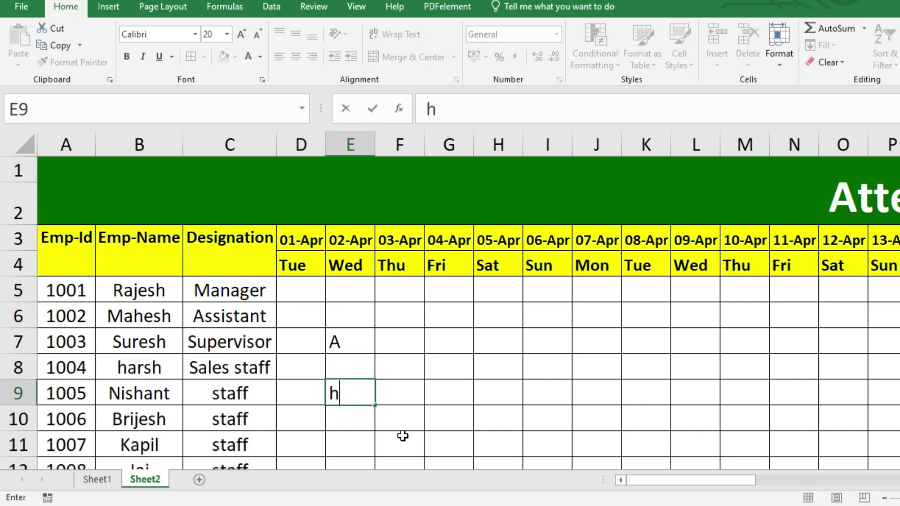
pyautogui.press('BackSpace')
pyautogui.write('H')
pyautogui.press('Down')
pyautogui.press('Down')
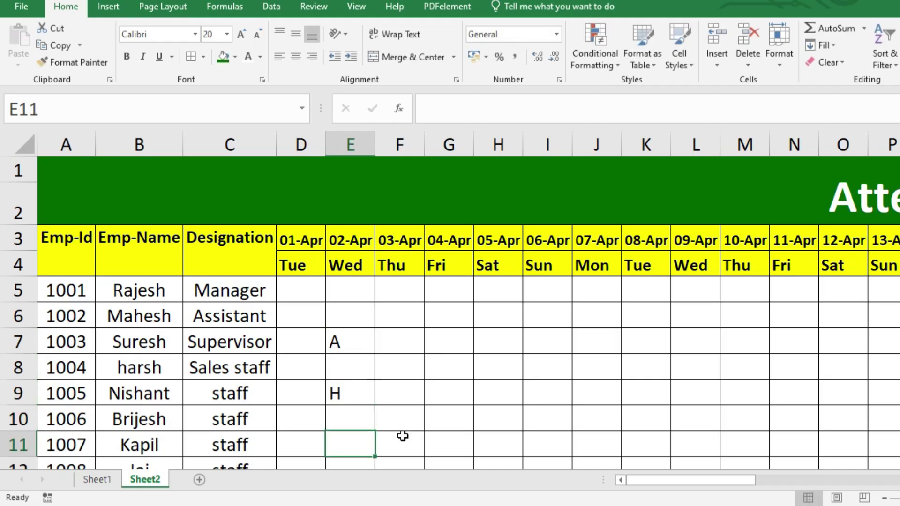
# Enter the attendance codes L in E11 and P in E5 of the 02-Apr column.
pyautogui.write('L')
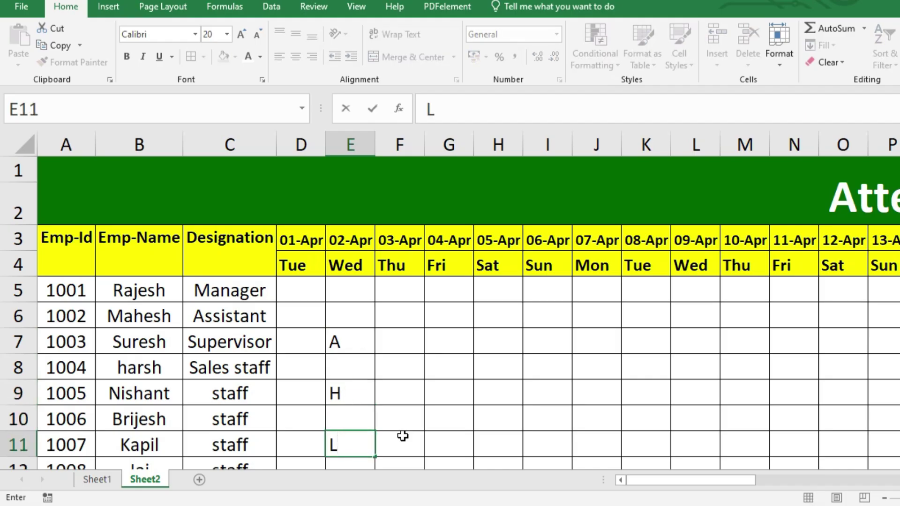
pyautogui.press('Up')
pyautogui.press('Up')
pyautogui.press('Up')
pyautogui.press('Up')
pyautogui.press('Up')
pyautogui.press('Up')
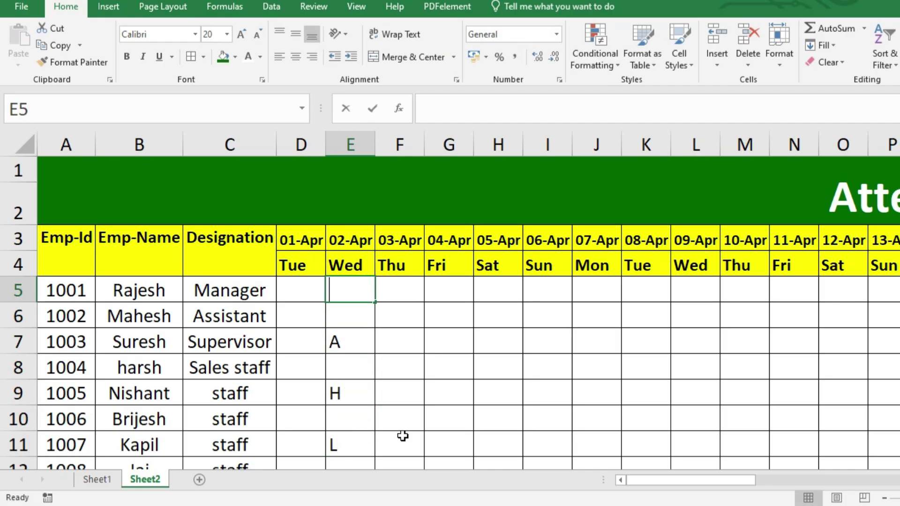
pyautogui.write('P')
pyautogui.click(403, 436)
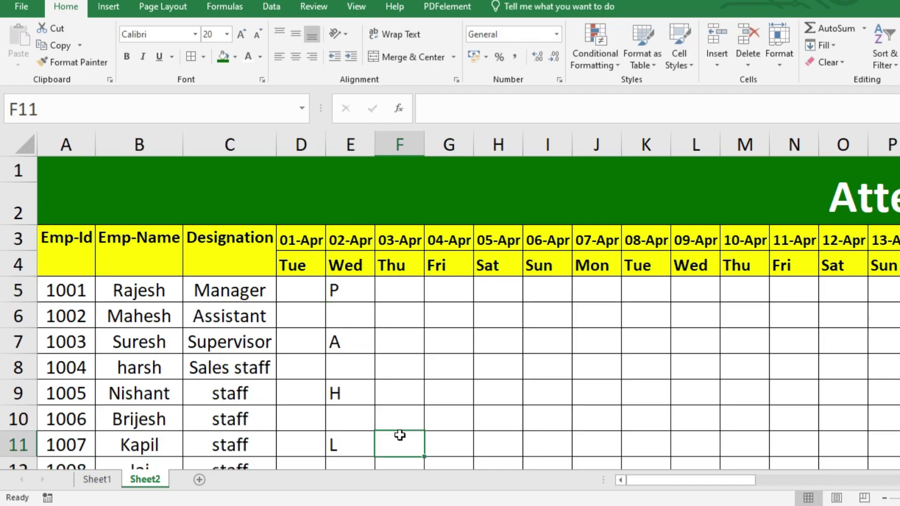
pyautogui.click(298, 288)
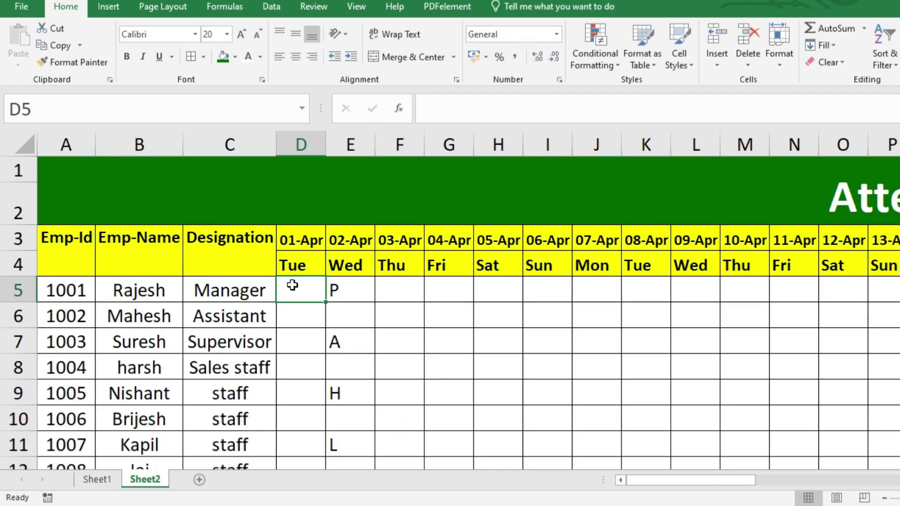
pyautogui.click(409, 293)
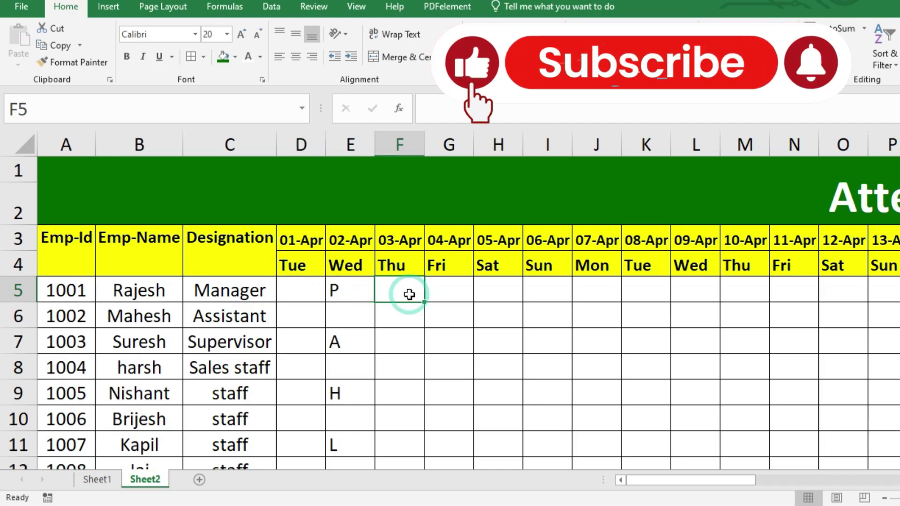
pyautogui.click(441, 285)
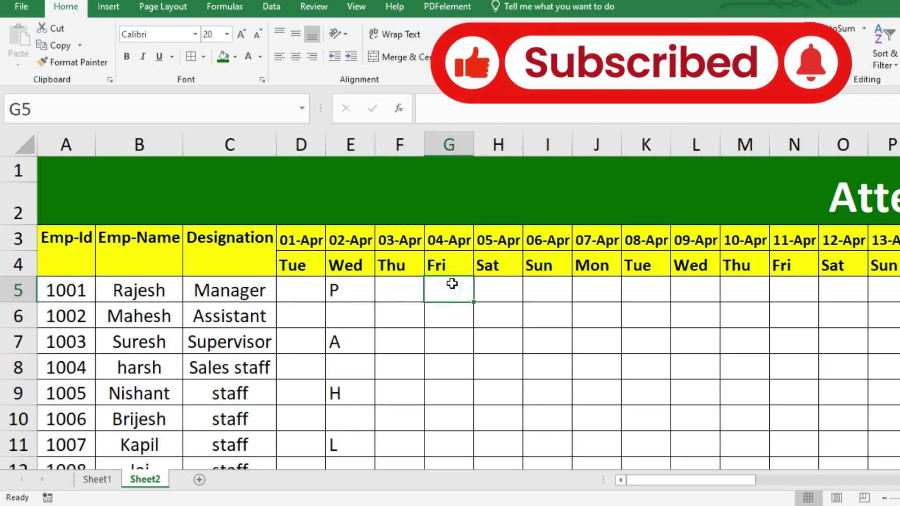
pyautogui.click(486, 282)
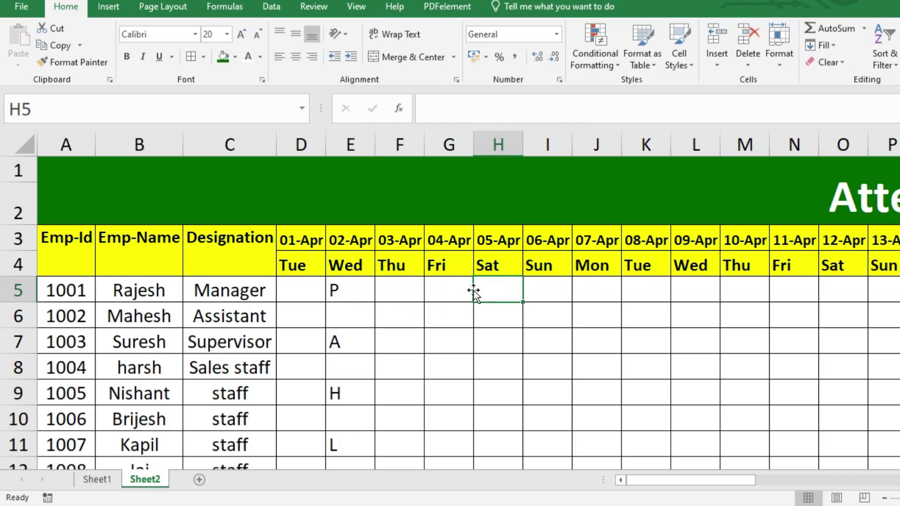
# Enter the attendance code P for employee 1001 on 01-Apr in cell D5.
pyautogui.click(312, 292)
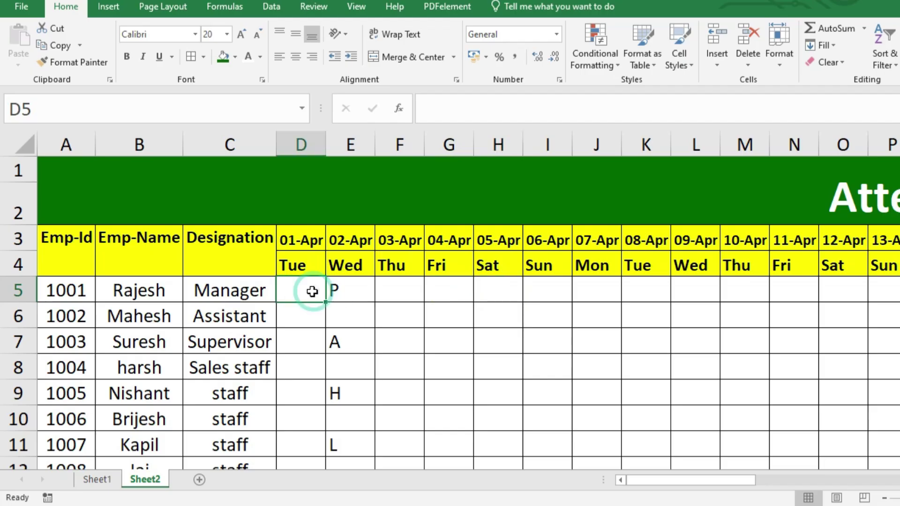
pyautogui.write('p')
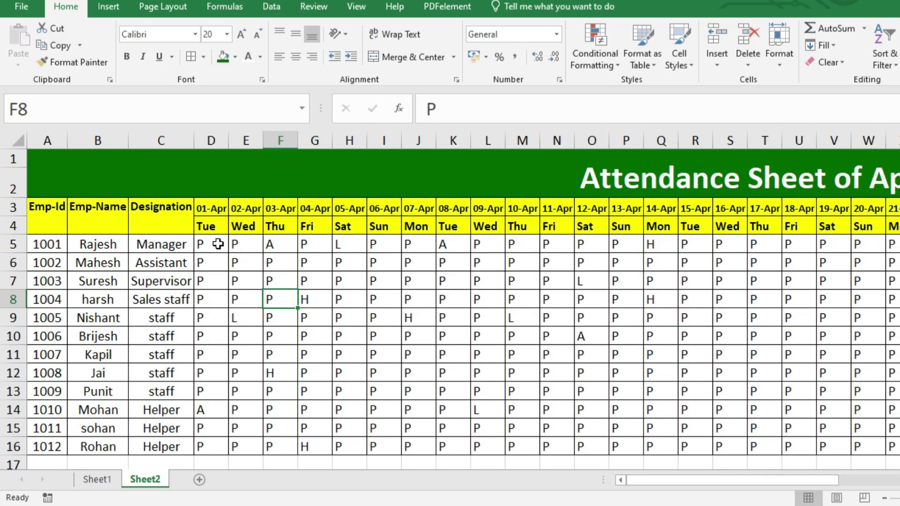
# Examine the attendance codes filled in across the date grid, including employee 1001's row and the 13-Apr Sunday column.
pyautogui.click(217, 244)
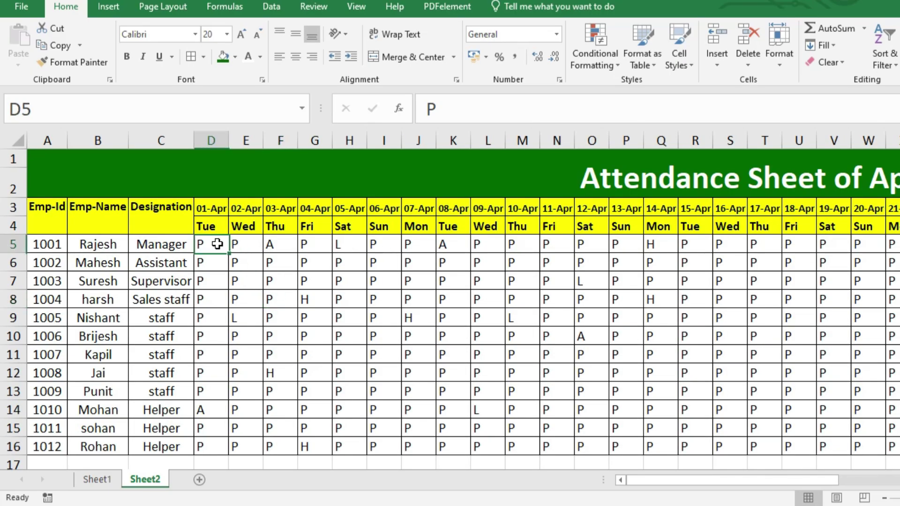
pyautogui.moveTo(217, 244); pyautogui.dragTo(898, 446)
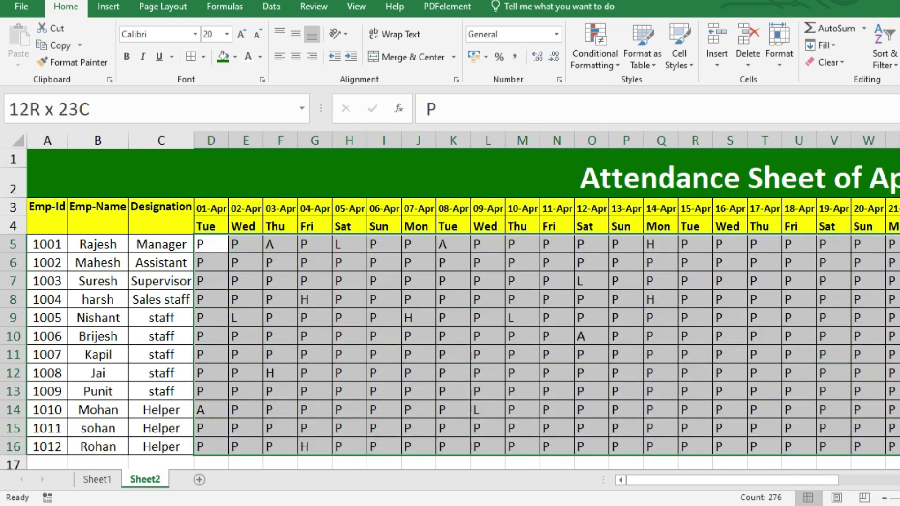
pyautogui.click(209, 280)
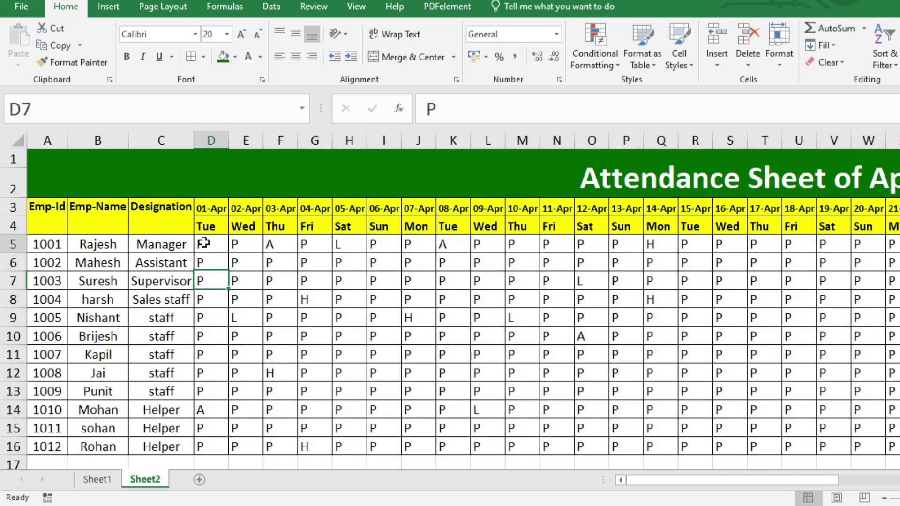
pyautogui.click(203, 242)
pyautogui.click(272, 244)
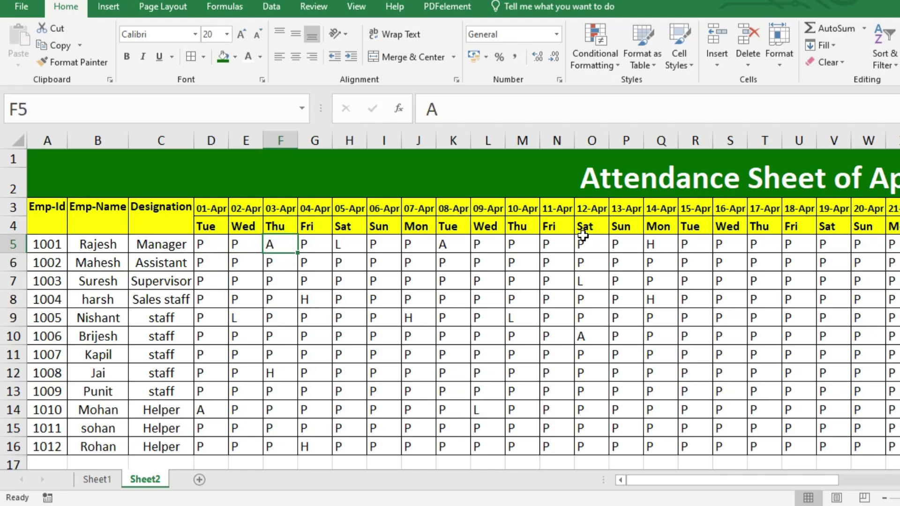
pyautogui.click(659, 244)
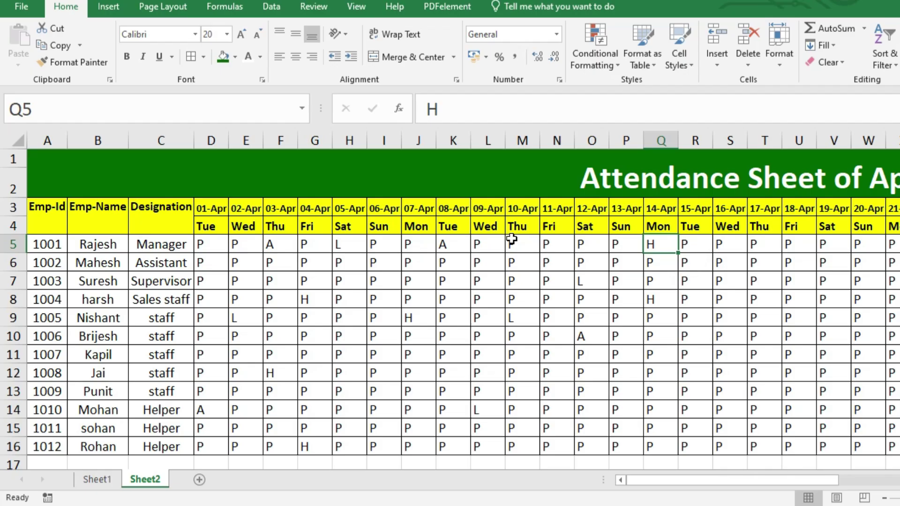
pyautogui.moveTo(625, 250); pyautogui.dragTo(623, 444)
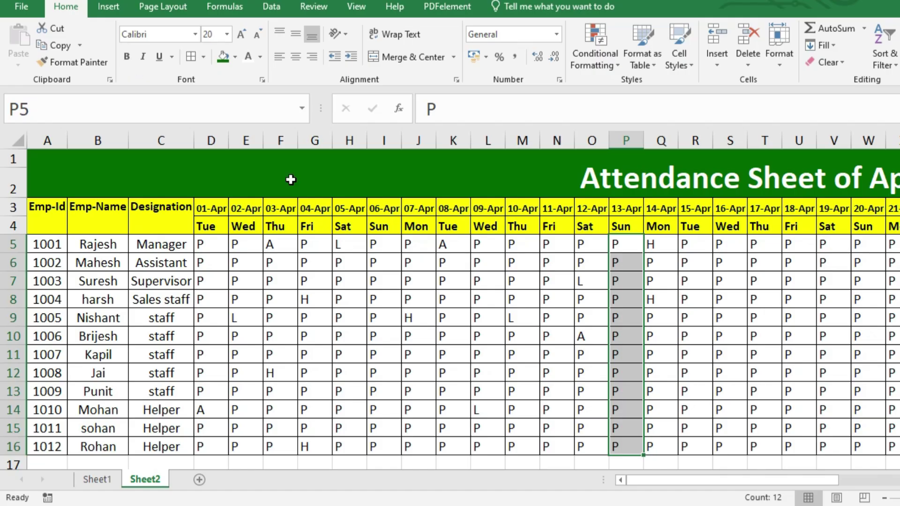
pyautogui.click(616, 244)
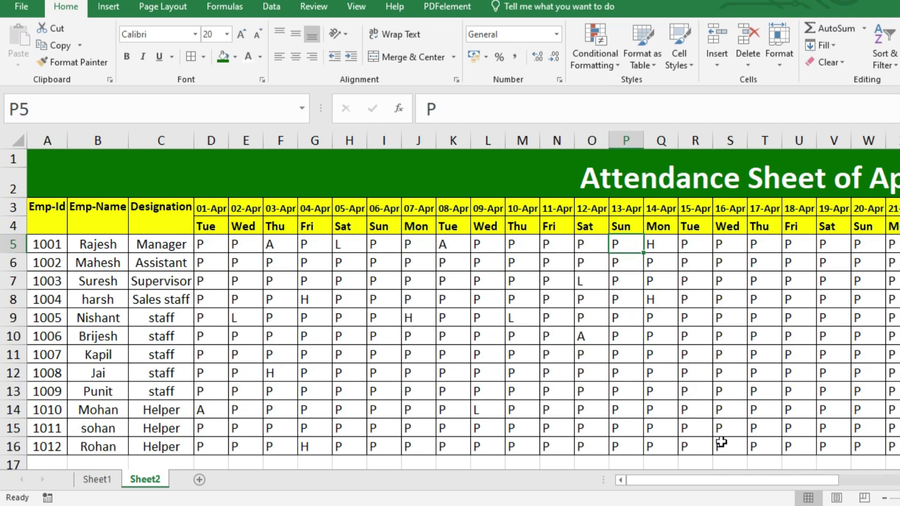
# Change the end-of-month attendance codes to H in AF8, L in AE12 and A in AG5.
pyautogui.moveTo(723, 481); pyautogui.dragTo(822, 483)
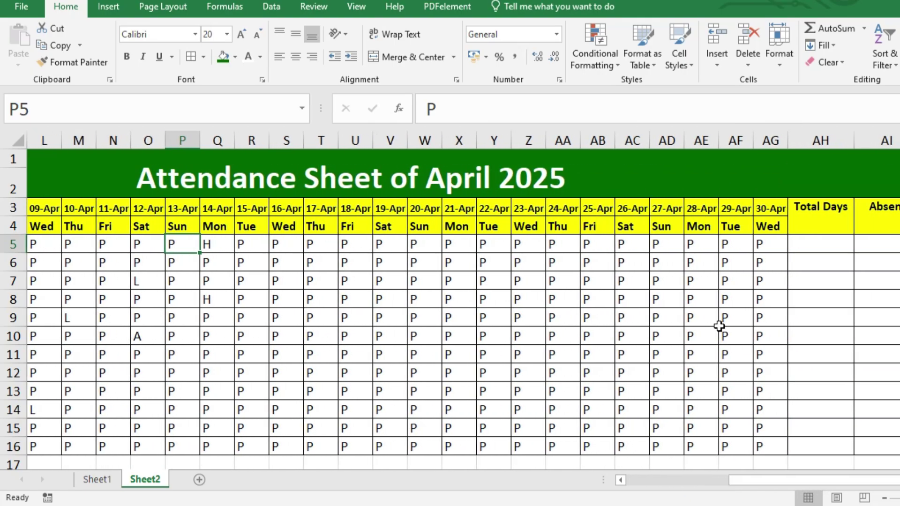
pyautogui.click(729, 305)
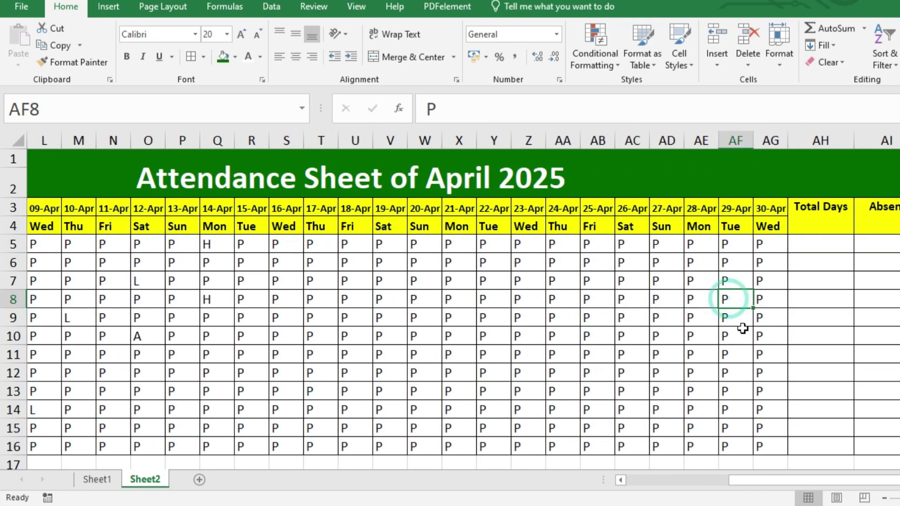
pyautogui.write('H')
pyautogui.click(701, 369)
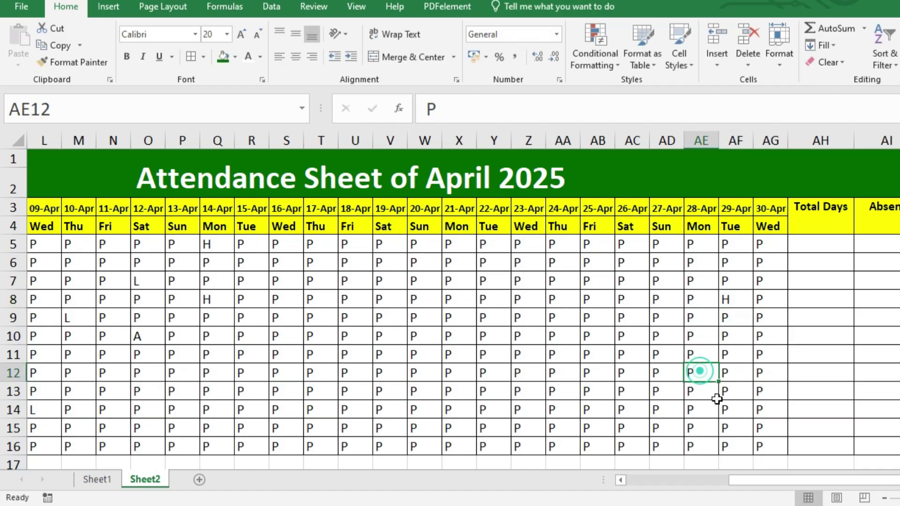
pyautogui.write('L')
pyautogui.click(770, 245)
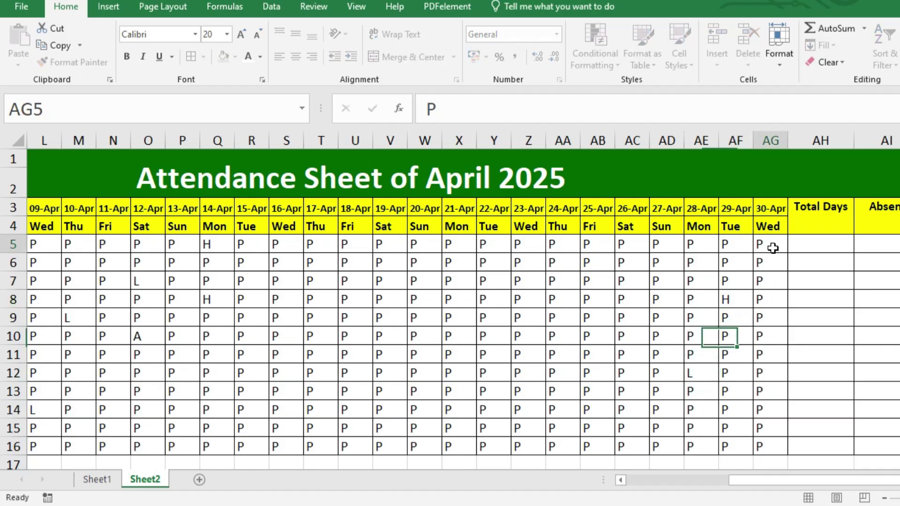
pyautogui.write('A')
pyautogui.press('Return')
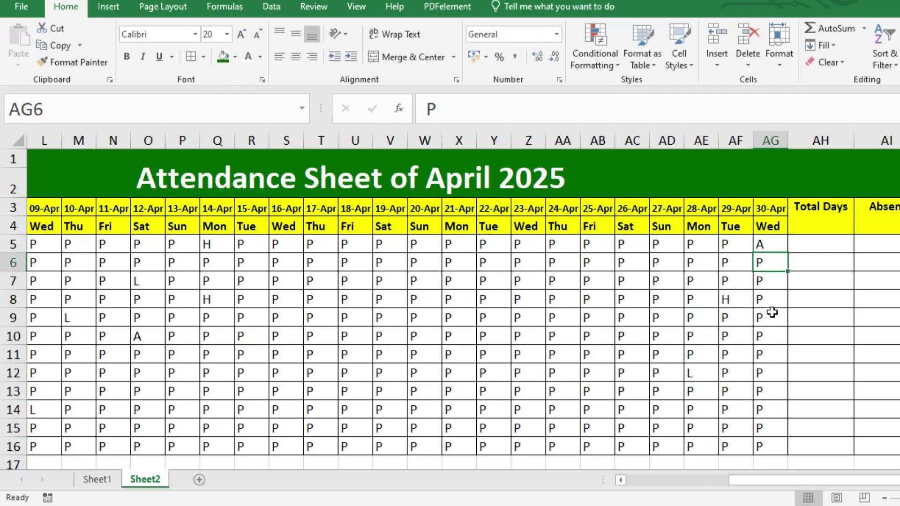
# Enter the formula =COUNTA(D5:AG5) in cell AH5 of the Total Days column.
pyautogui.click(823, 243)
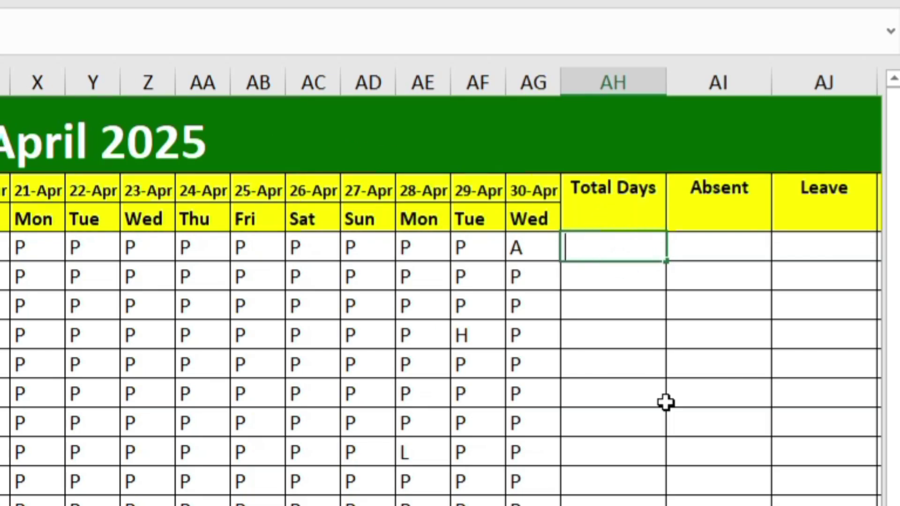
pyautogui.write('=COUNTA')
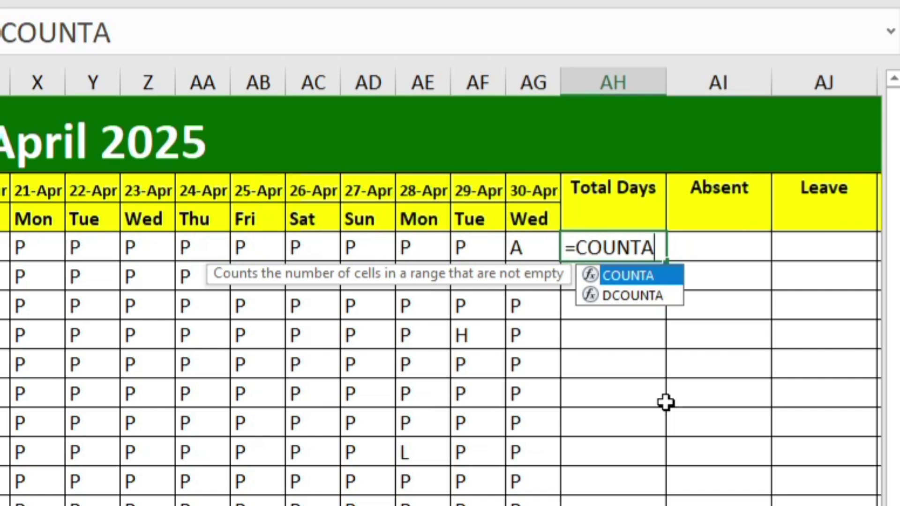
pyautogui.write('(')
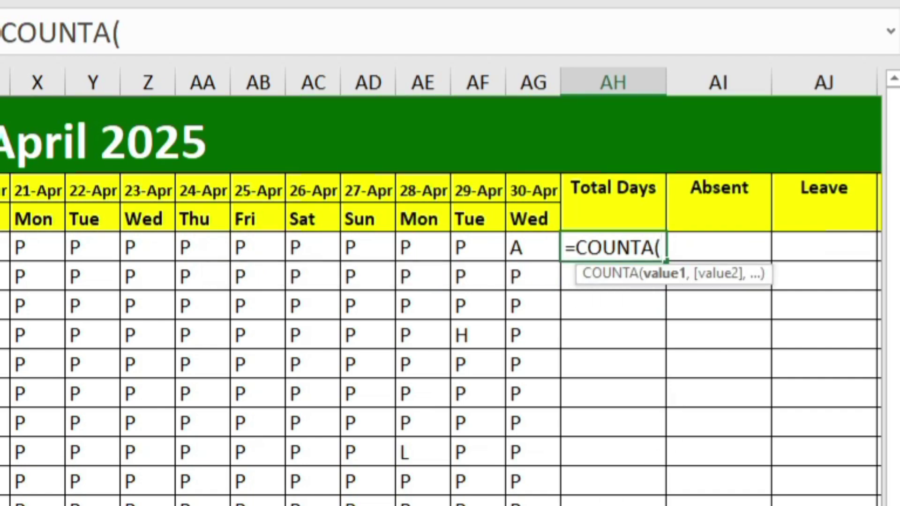
pyautogui.hscroll(-5, 660, 450)
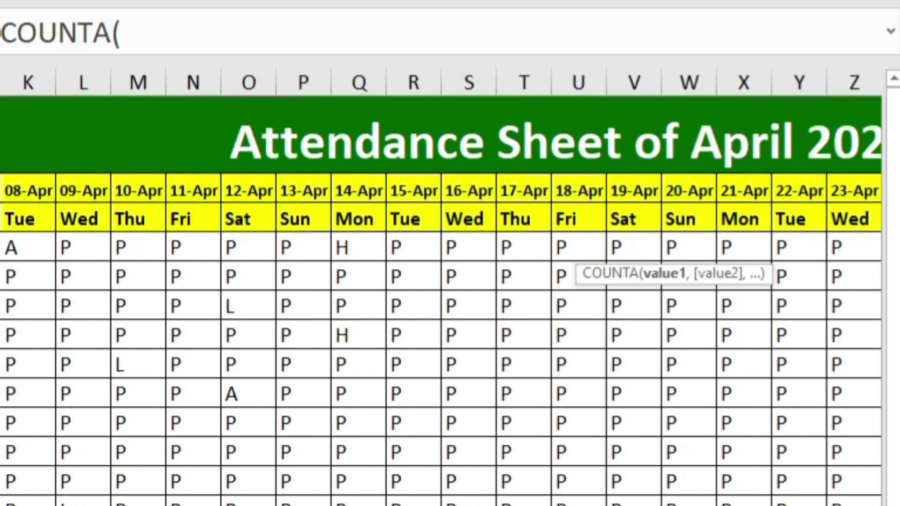
pyautogui.moveTo(2, 247); pyautogui.dragTo(401, 249)
pyautogui.write(')')
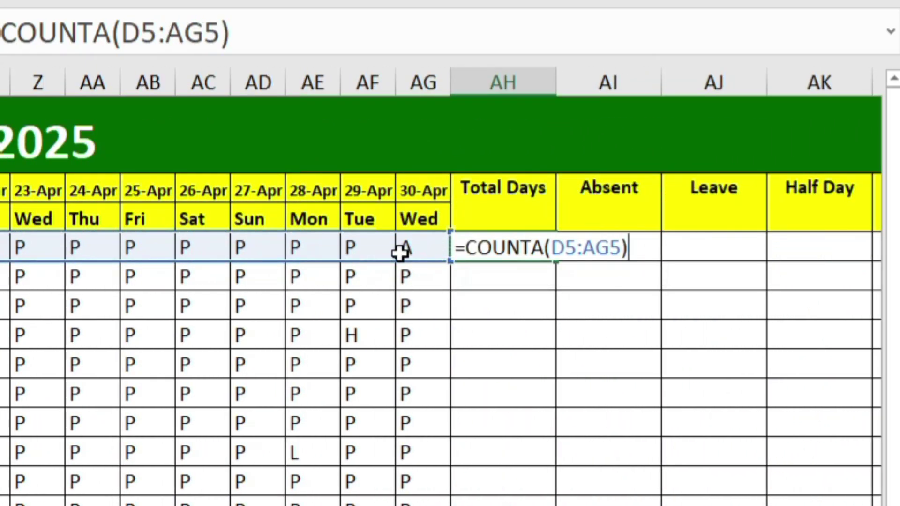
pyautogui.press('Return')
# Fill the Total Days formula from AH5 down to the last employee row, AH16.
pyautogui.press('Up')
pyautogui.moveTo(556, 261); pyautogui.dragTo(518, 499)
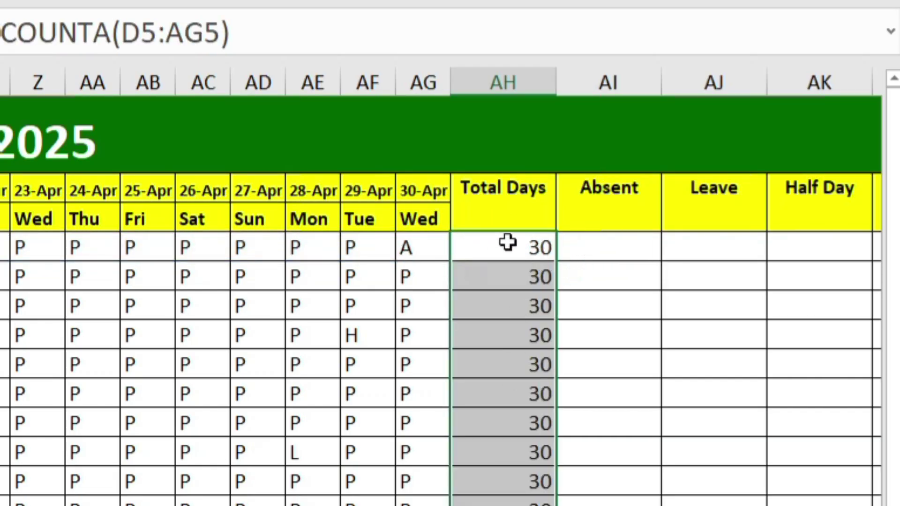
pyautogui.click(570, 300)
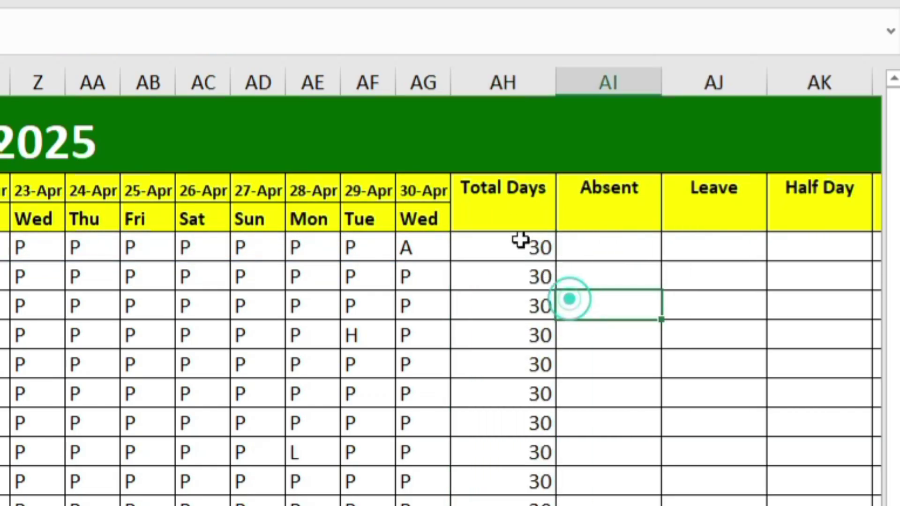
# Make the Total Days values in AH5:AH16 bold and centre them horizontally.
pyautogui.moveTo(525, 260); pyautogui.dragTo(516, 502)
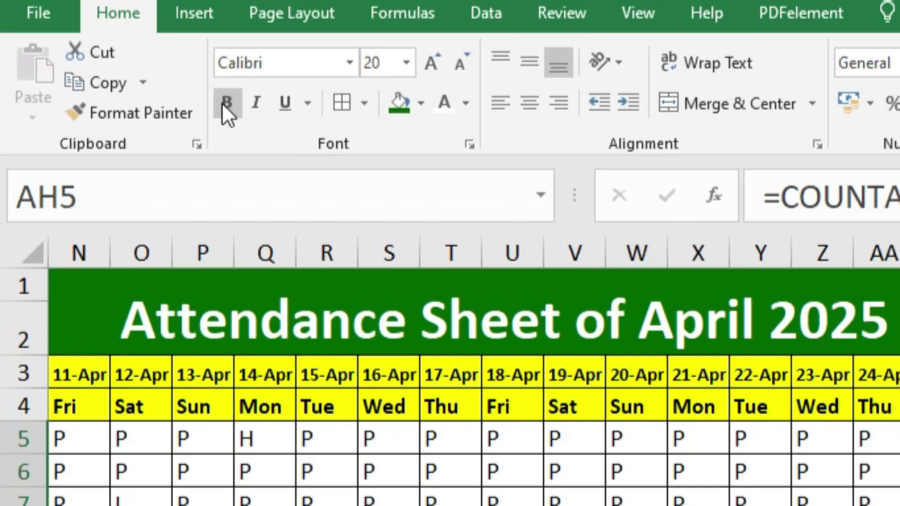
pyautogui.click(225, 101)
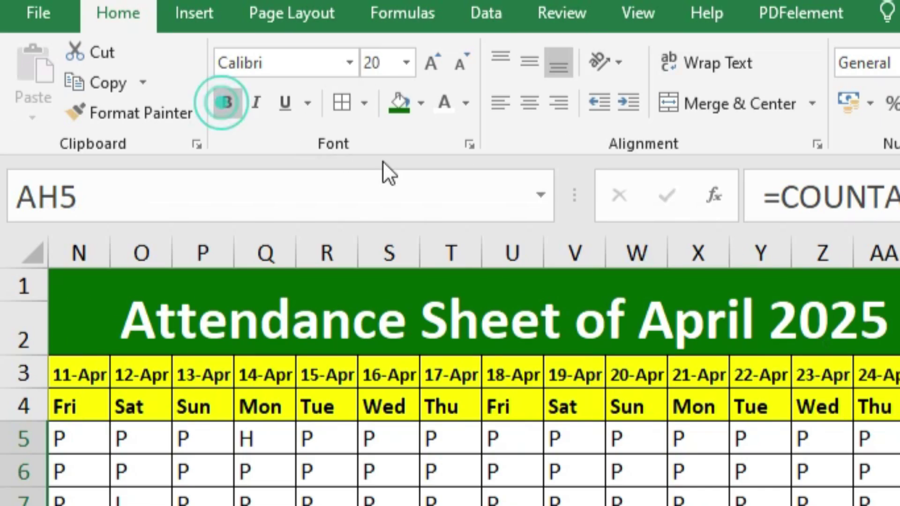
pyautogui.click(527, 98)
pyautogui.click(649, 301)
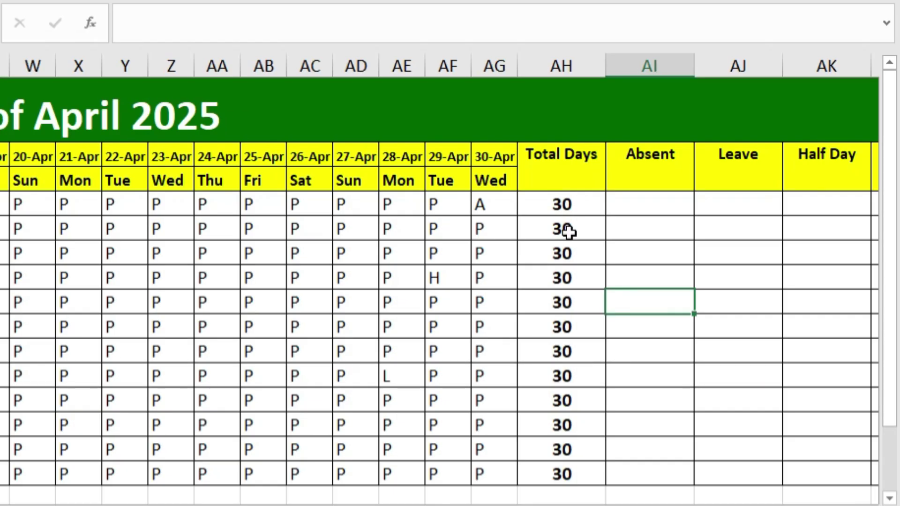
# Enter the formula =COUNTIF(D5:AG5,"A") in cell AI5 of the Absent column.
pyautogui.click(636, 201)
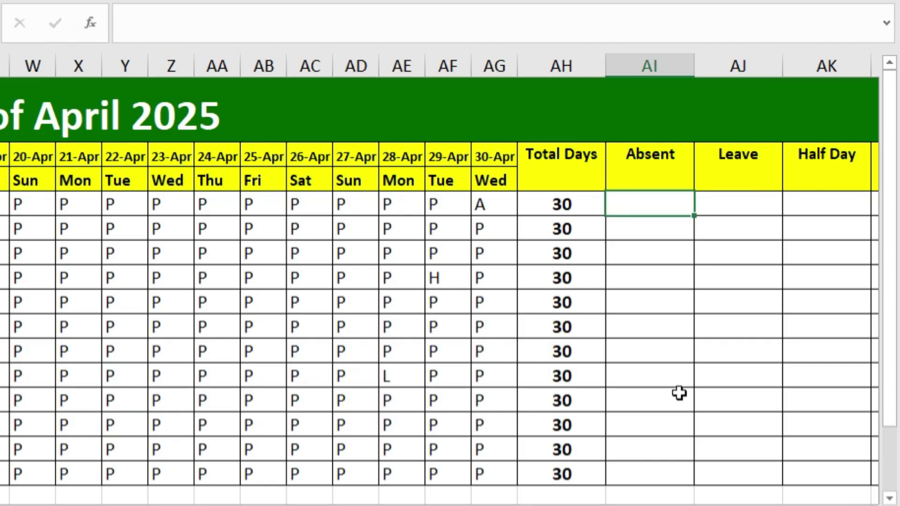
pyautogui.write('=COUNT')
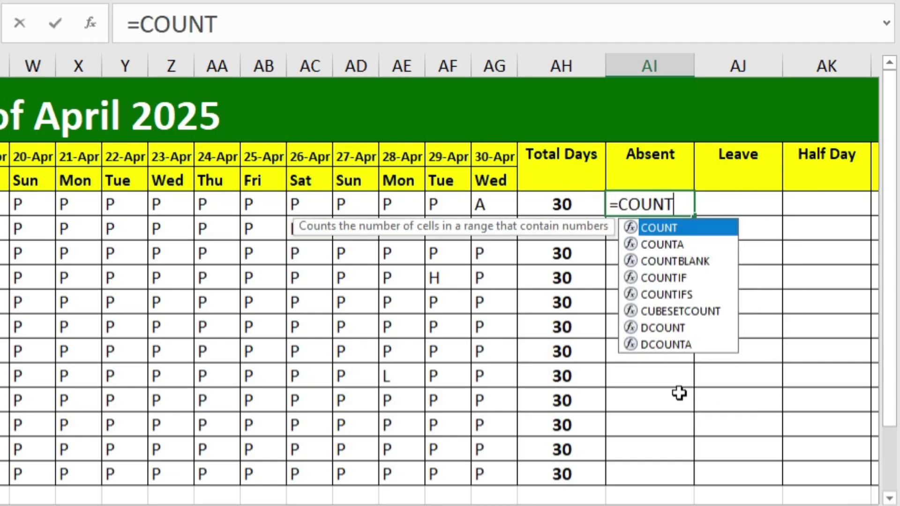
pyautogui.write('IF')
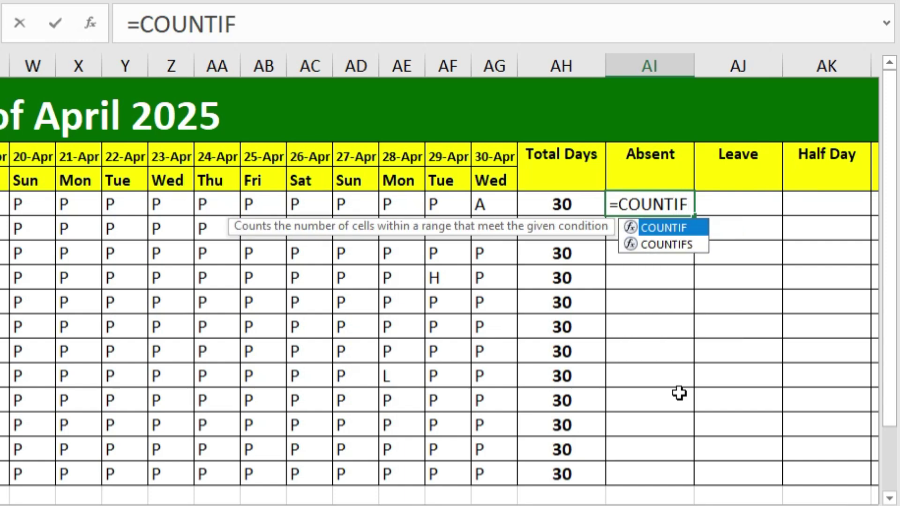
pyautogui.write('(')
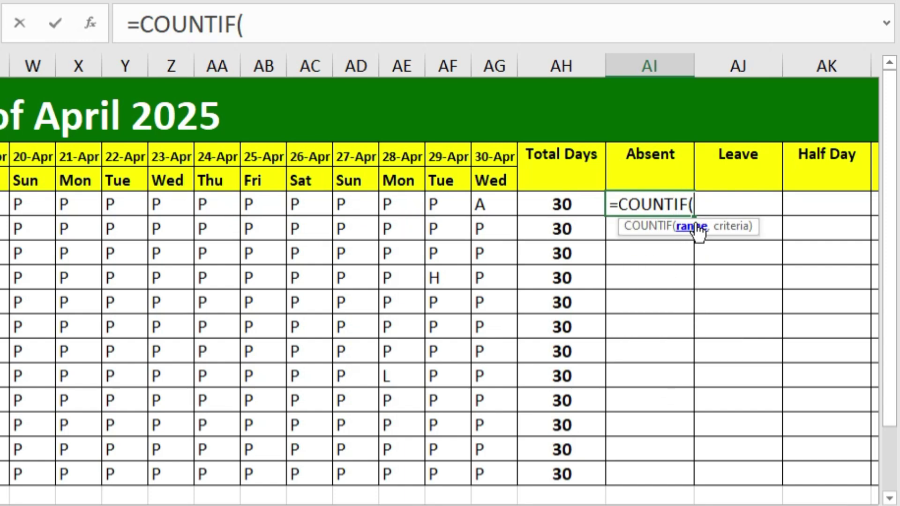
pyautogui.moveTo(614, 505); pyautogui.dragTo(569, 505)
pyautogui.moveTo(200, 244); pyautogui.dragTo(715, 246)
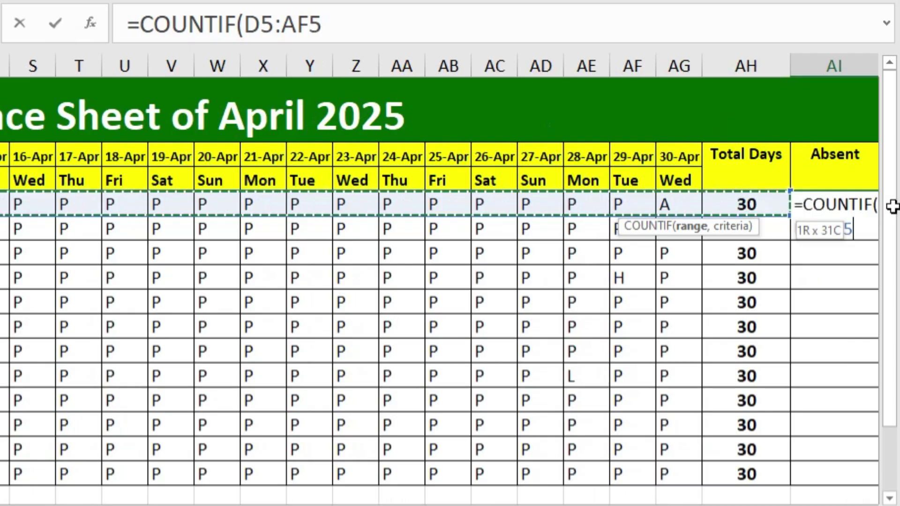
pyautogui.moveTo(516, 208); pyautogui.dragTo(484, 209)
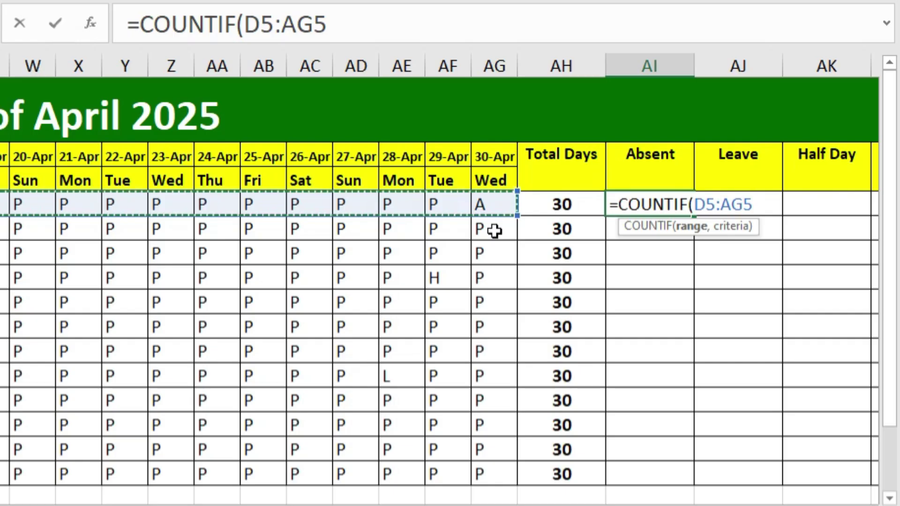
pyautogui.write(',')
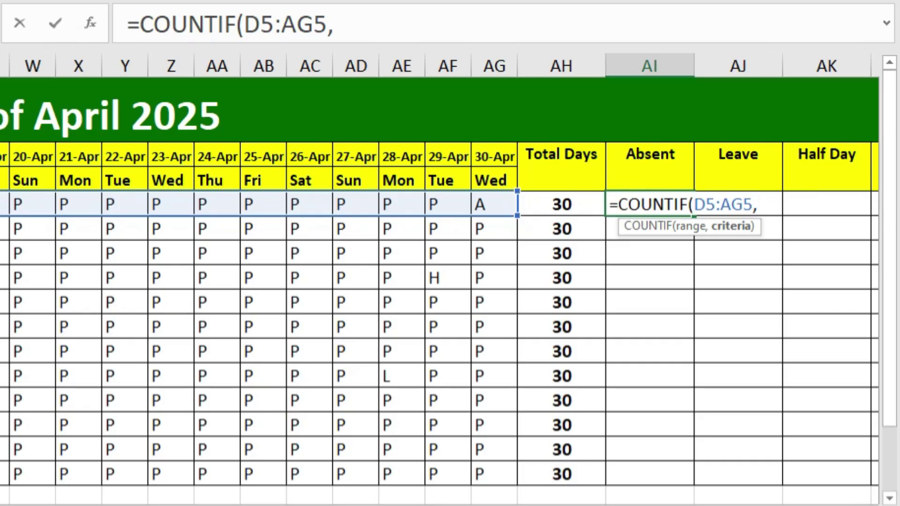
pyautogui.write('"A"')
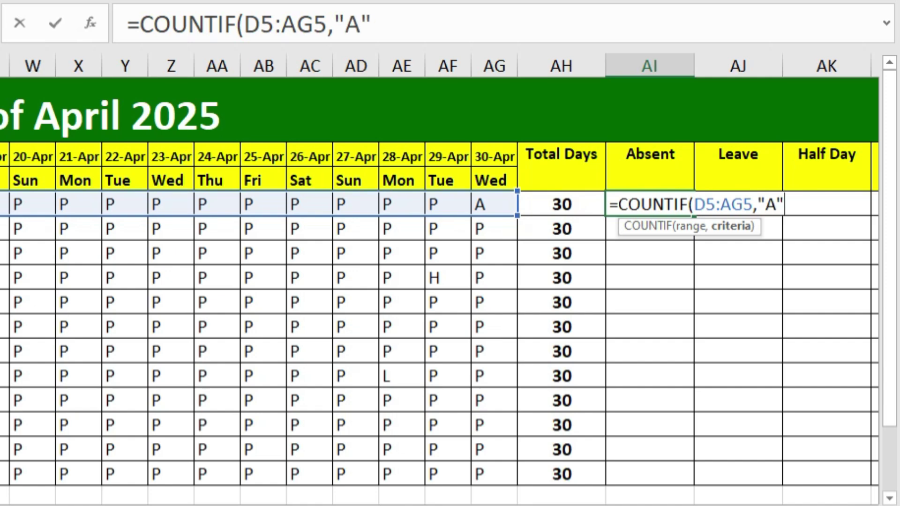
pyautogui.write(')')
pyautogui.press('Return')
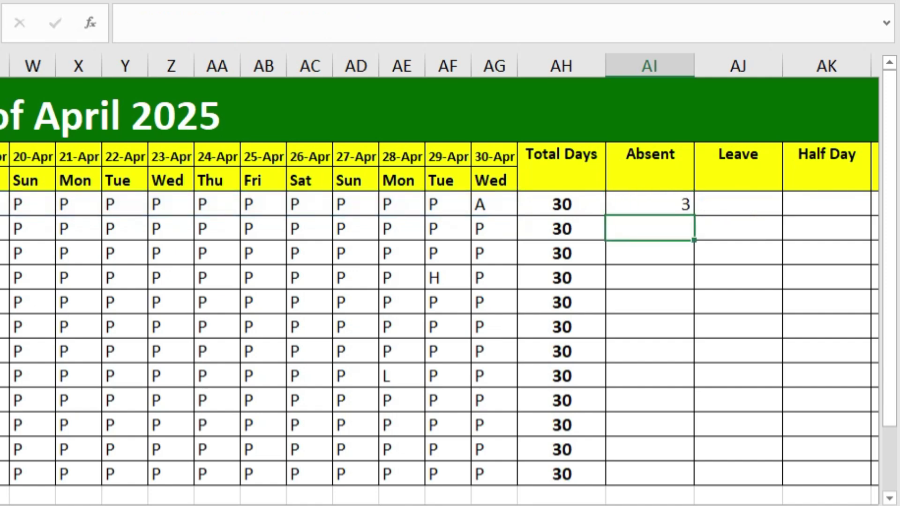
pyautogui.click(538, 198)
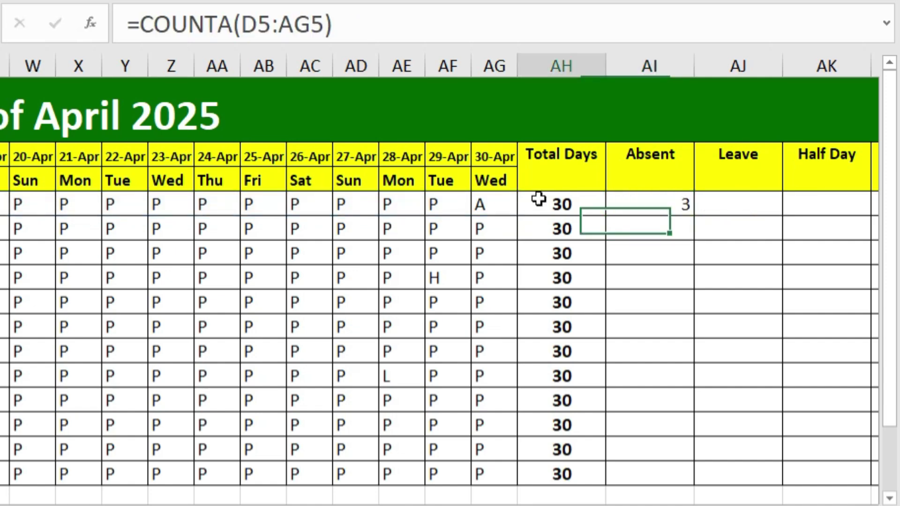
pyautogui.click(653, 203)
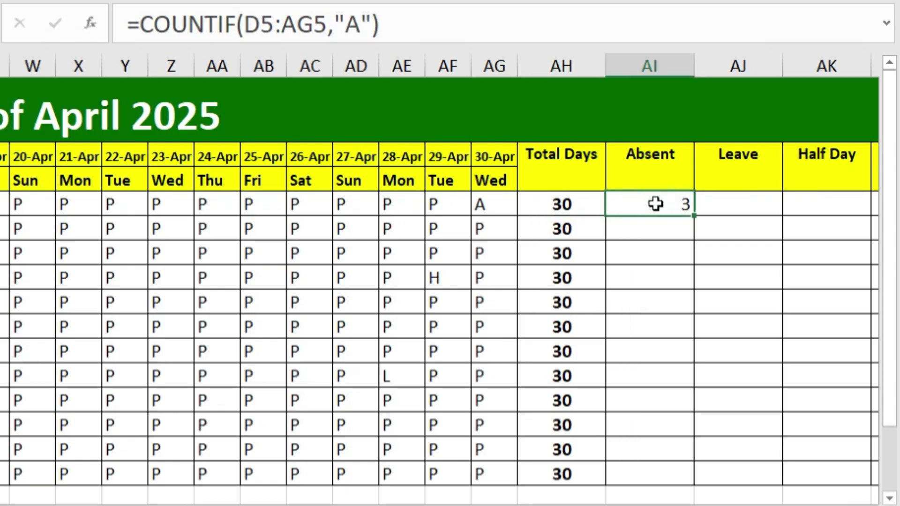
# Enter the formula =COUNTIF(D5:AG5,"L") in cell AJ5 of the Leave column.
pyautogui.click(719, 199)
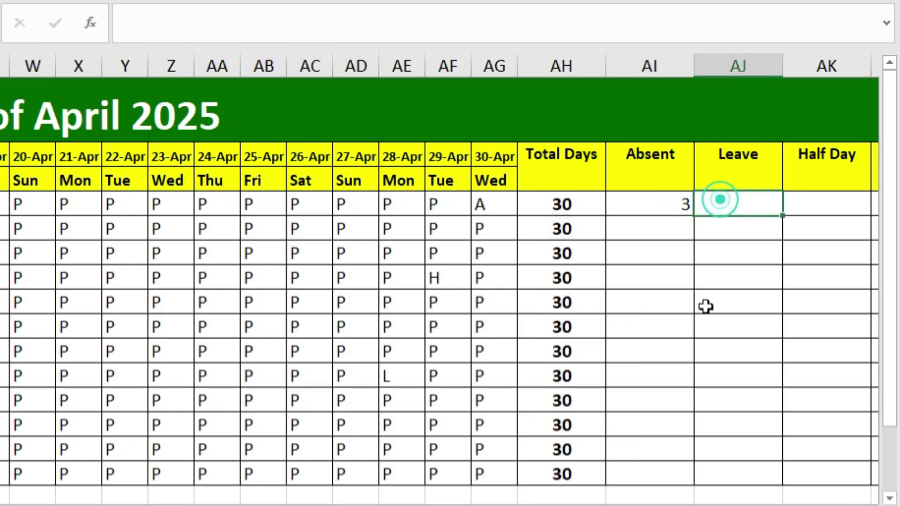
pyautogui.write('=')
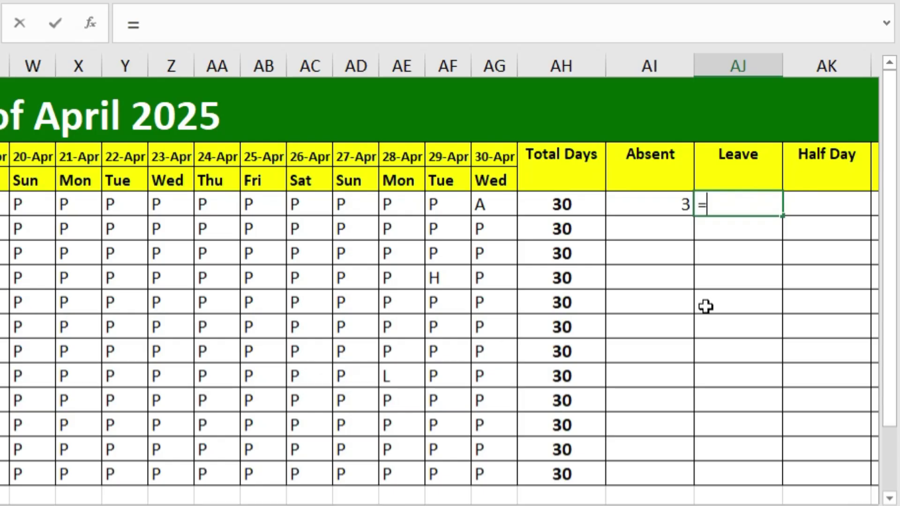
pyautogui.write('COUNTIF')
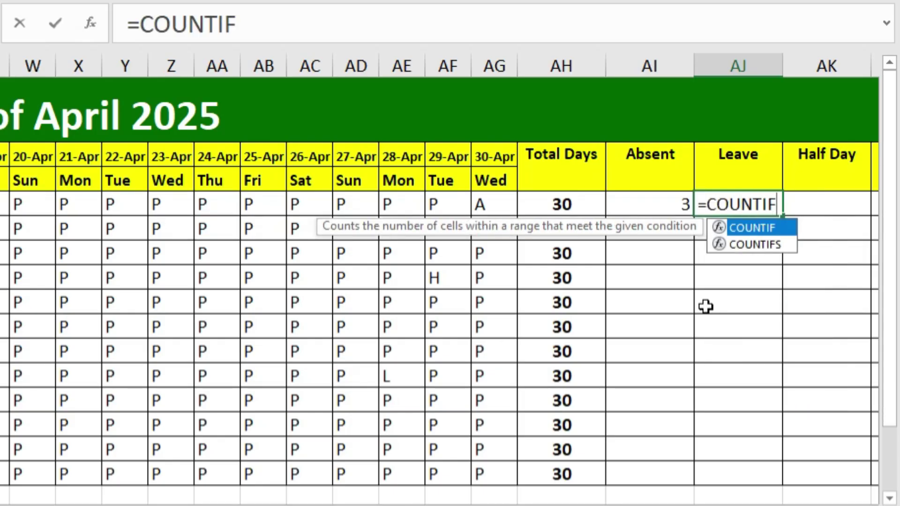
pyautogui.write('(')
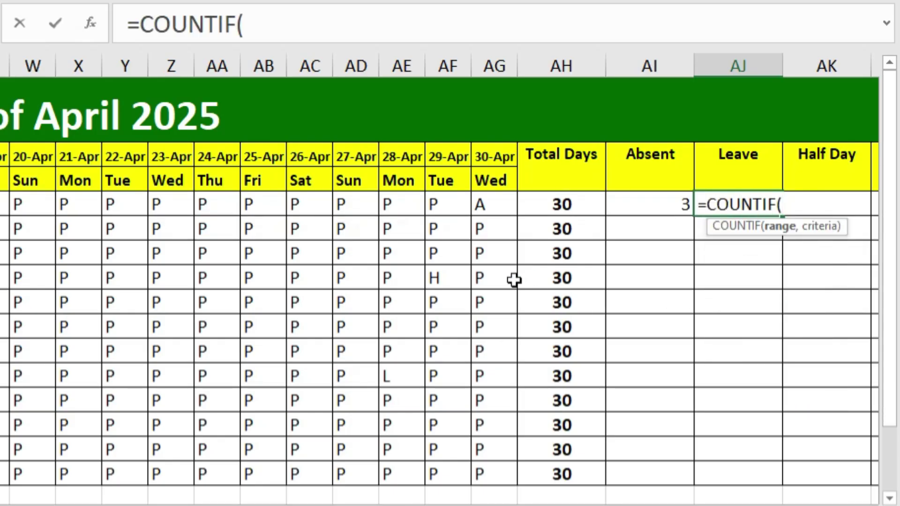
pyautogui.moveTo(591, 505); pyautogui.dragTo(555, 505)
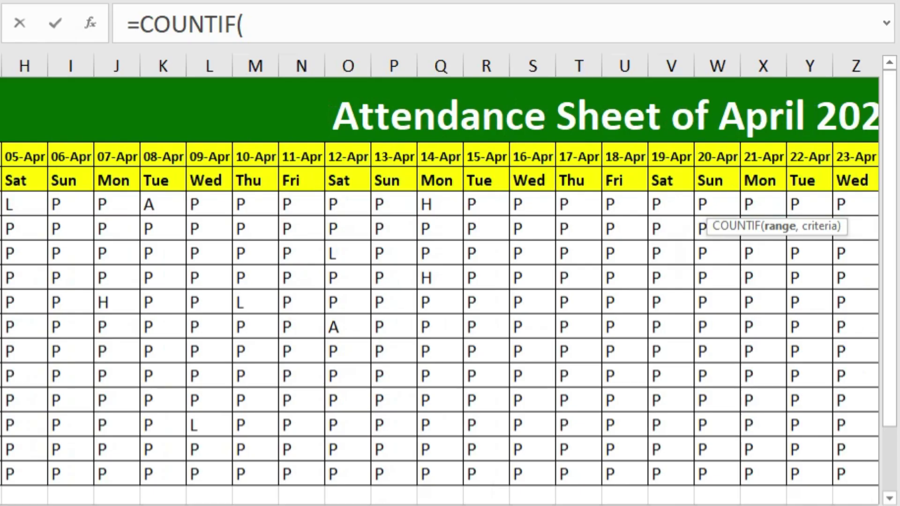
pyautogui.moveTo(4, 204); pyautogui.dragTo(575, 204)
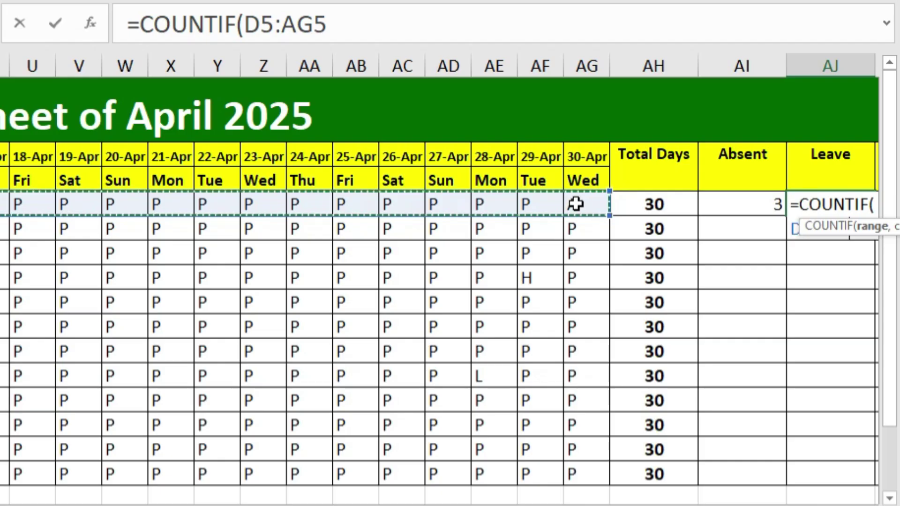
pyautogui.write(',')
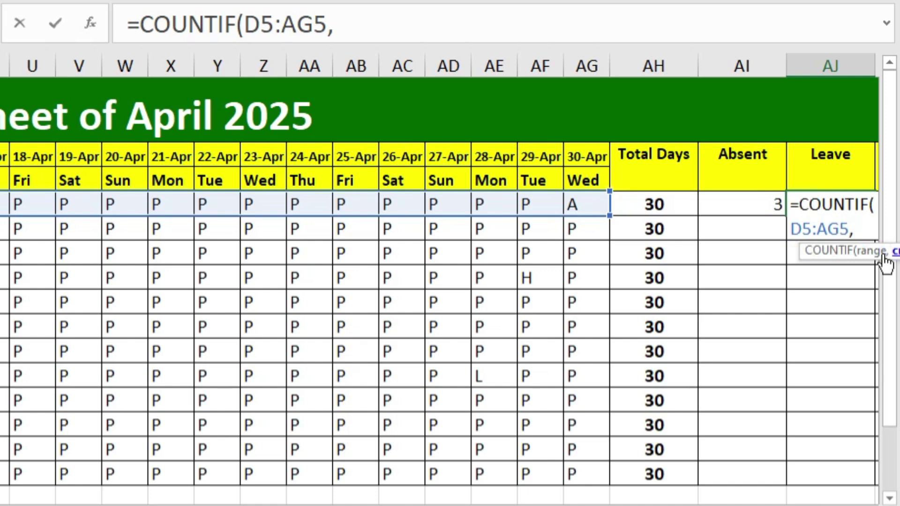
pyautogui.write('"L')
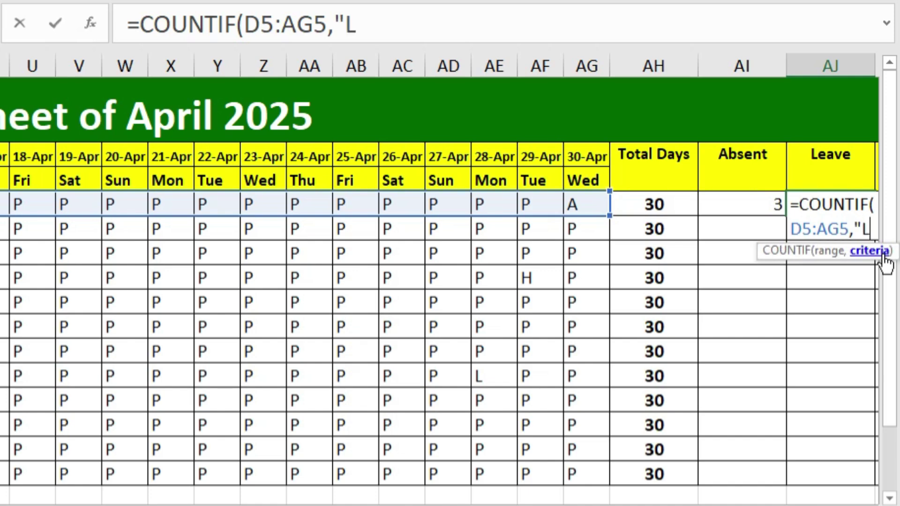
pyautogui.write('")')
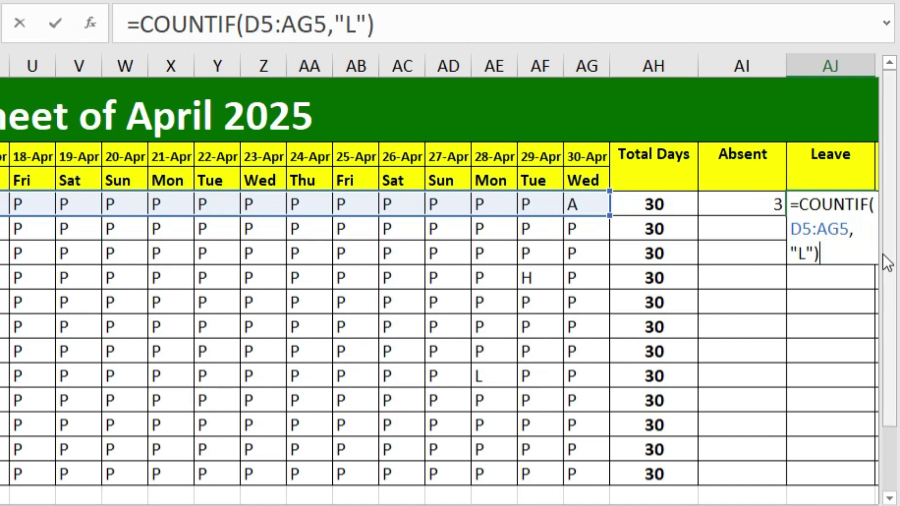
pyautogui.press('Return')
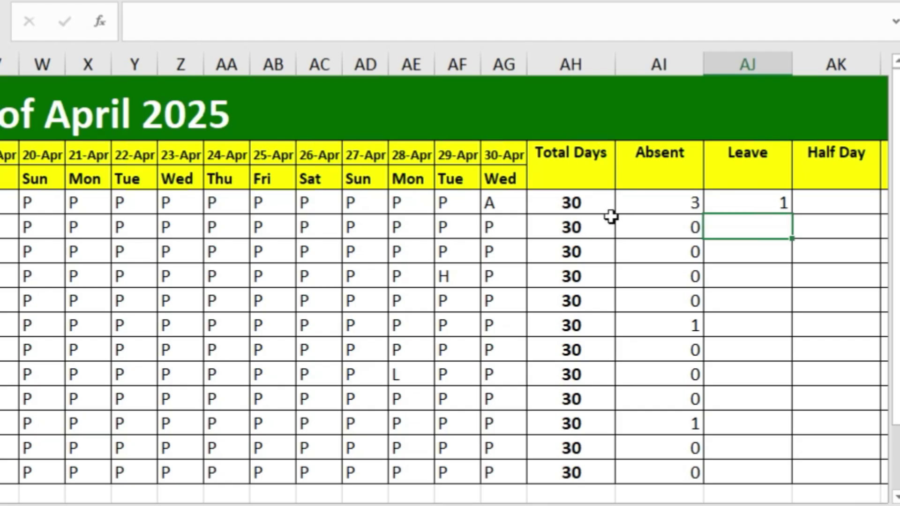
# Inspect the start and end references of the range counted by the Leave formula in AJ5.
pyautogui.click(749, 202)
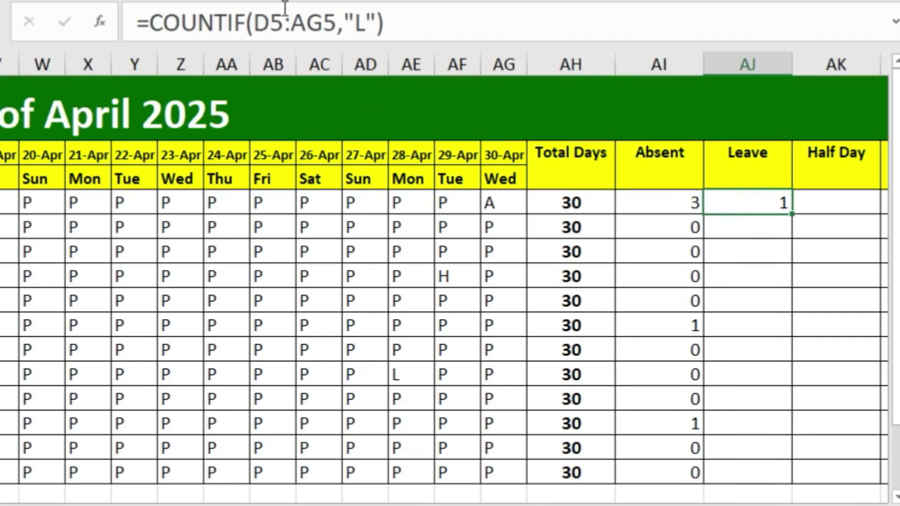
pyautogui.doubleClick(276, 24)
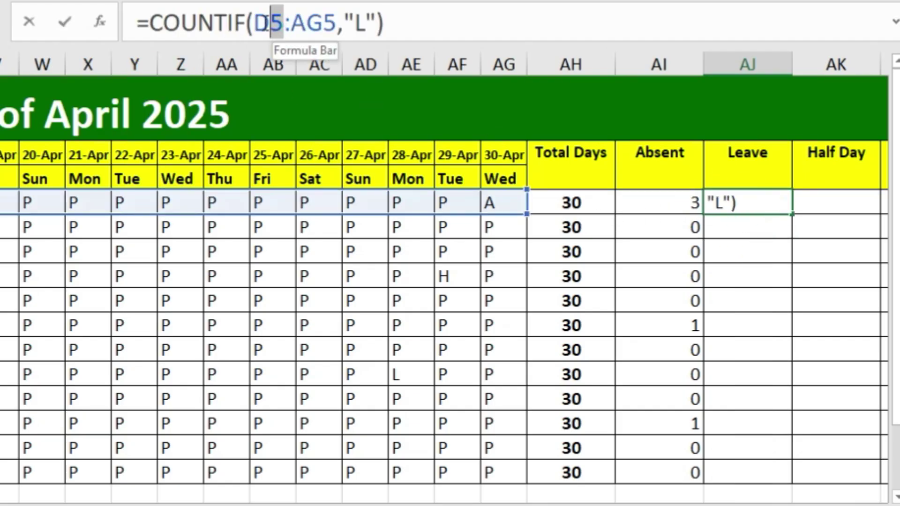
pyautogui.click(330, 24)
pyautogui.doubleClick(330, 22)
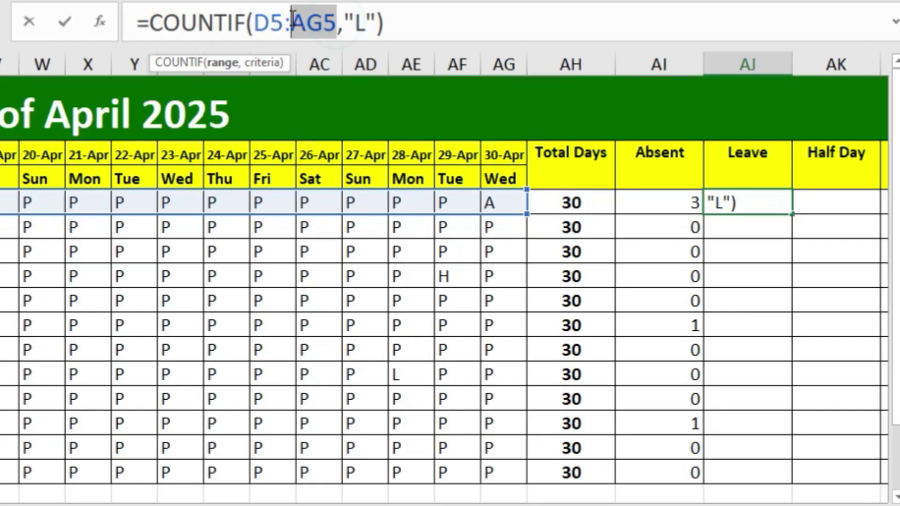
pyautogui.hotkey('ctrl', 'Return')
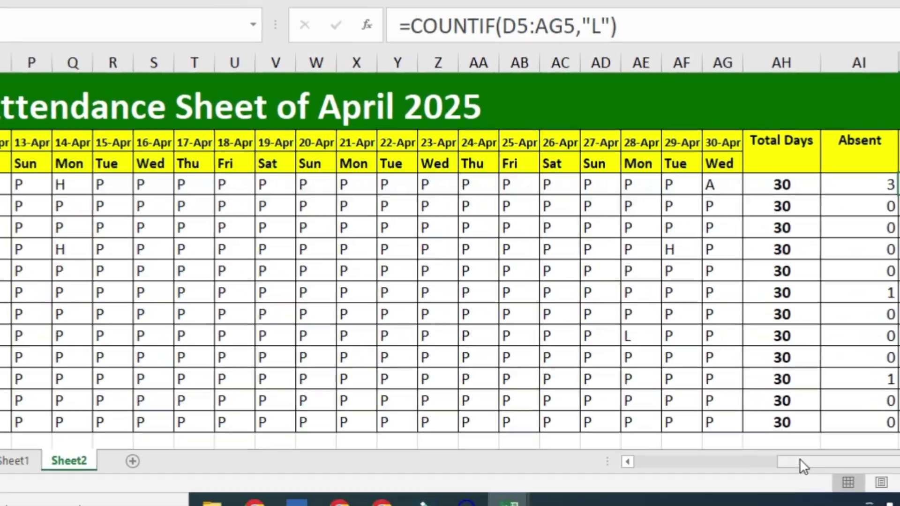
# Check the first and last daily attendance cells of row 5, D5 and AG5.
pyautogui.moveTo(664, 498); pyautogui.dragTo(497, 499)
pyautogui.click(230, 177)
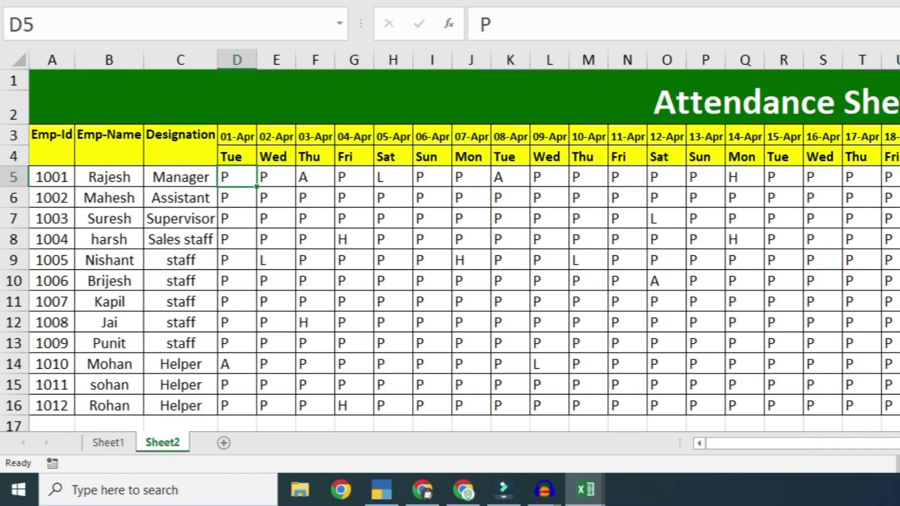
pyautogui.moveTo(889, 445); pyautogui.dragTo(898, 445)
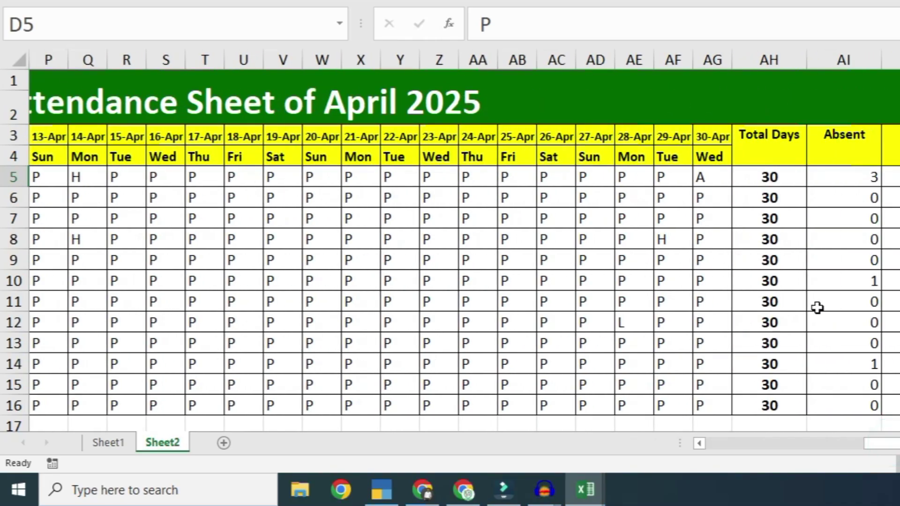
pyautogui.click(707, 179)
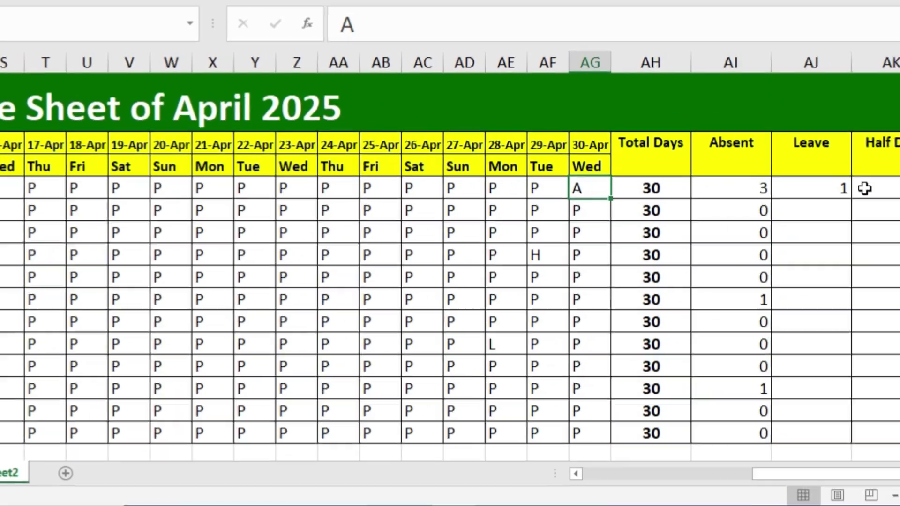
# Clear cell AJ5 in the Leave column and re-enter the formula =COUNTIF(D5:AG5,"L").
pyautogui.click(863, 187)
pyautogui.click(628, 205)
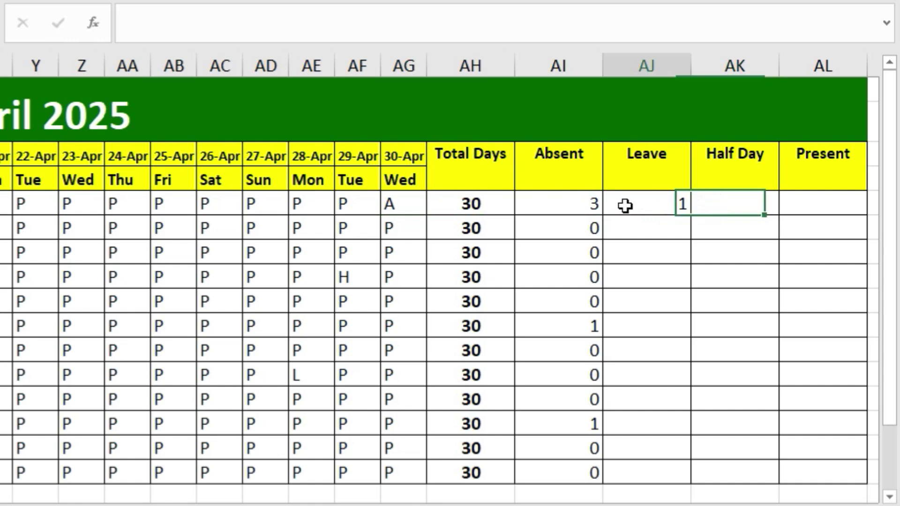
pyautogui.press('Delete')
pyautogui.write('=')
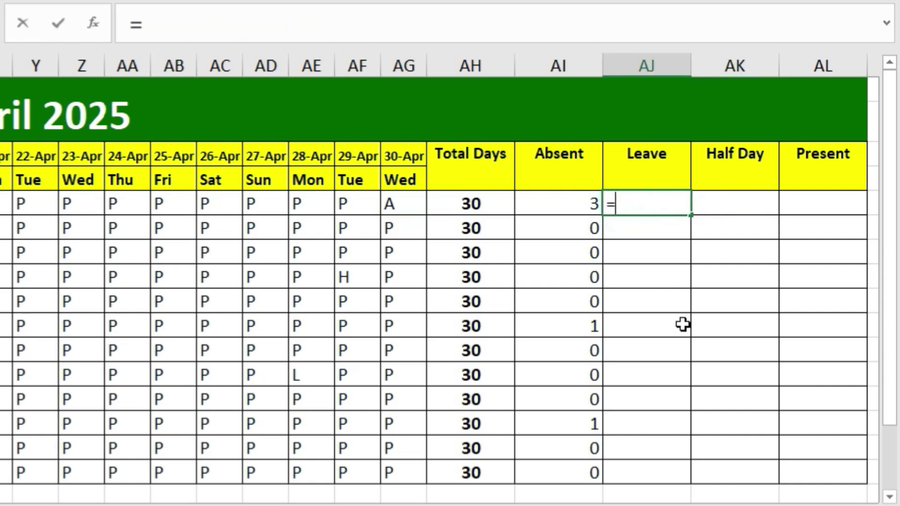
pyautogui.write('COUNTIF(')
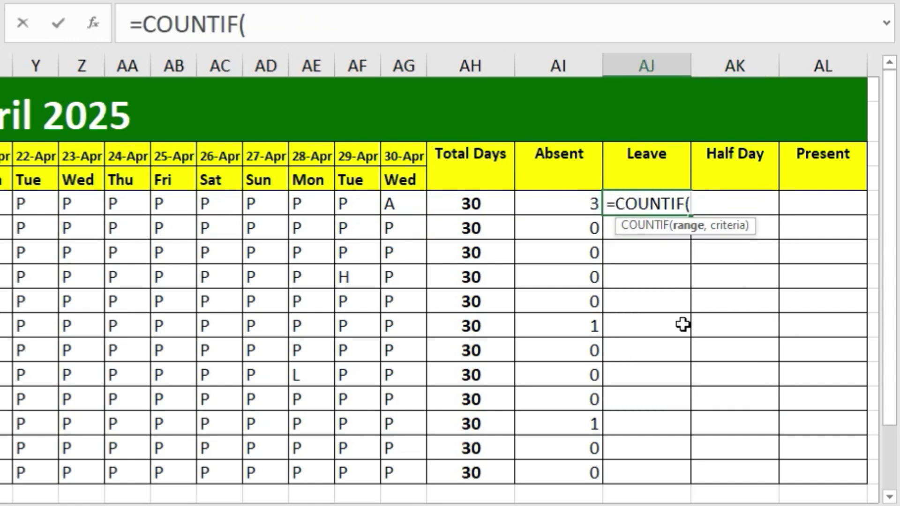
pyautogui.write('D5')
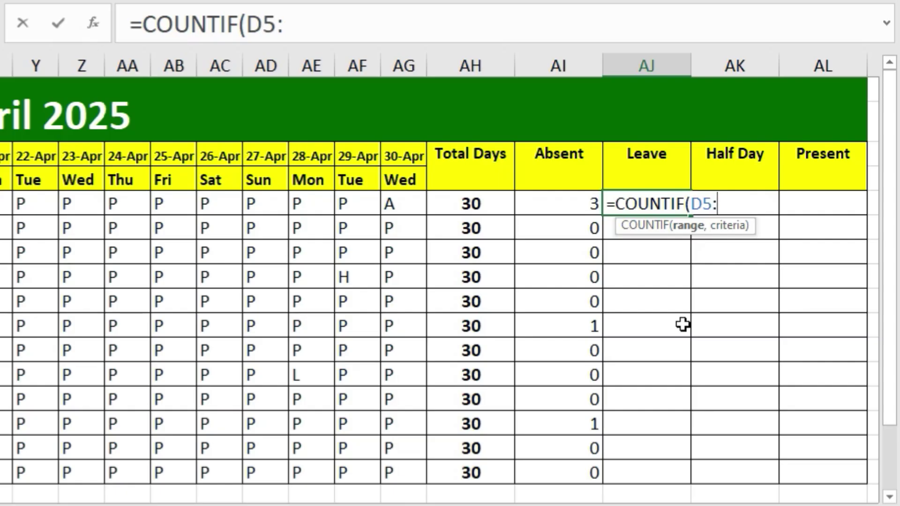
pyautogui.write(':AG5')
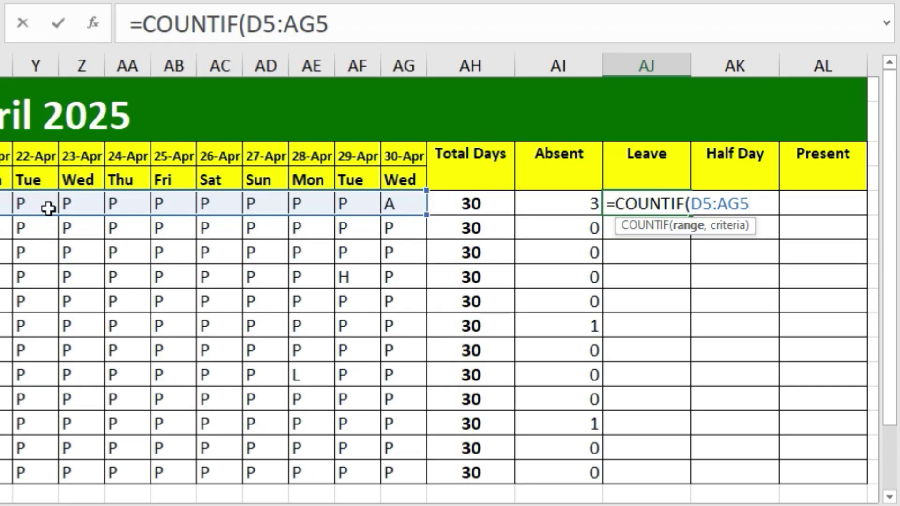
pyautogui.write(',"L')
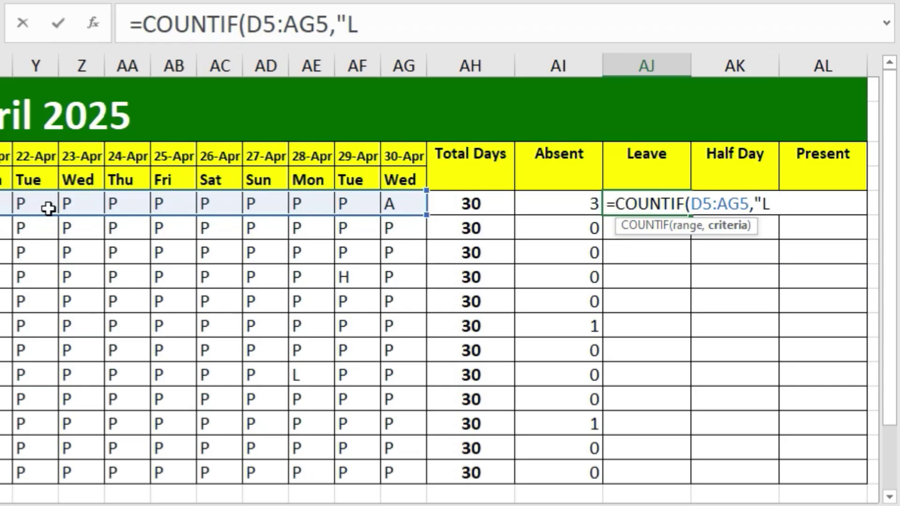
pyautogui.write('")')
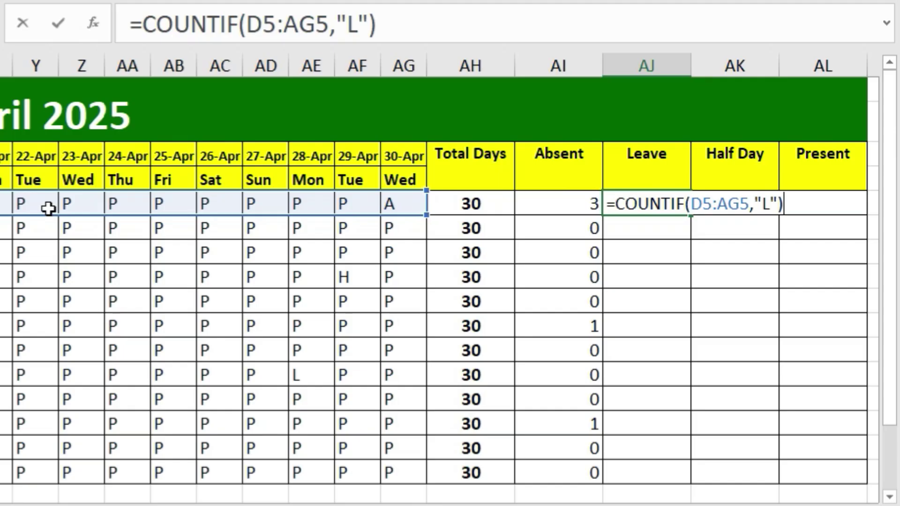
pyautogui.press('Return')
# Enter the formula =COUNTIF(D5:AG5,"H") in cell AK5 of the Half Day column.
pyautogui.click(744, 208)
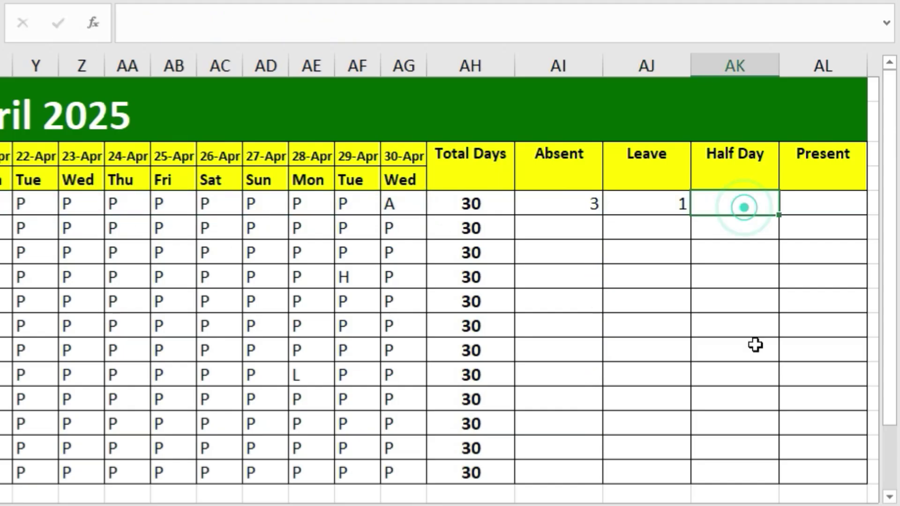
pyautogui.write('=COU')
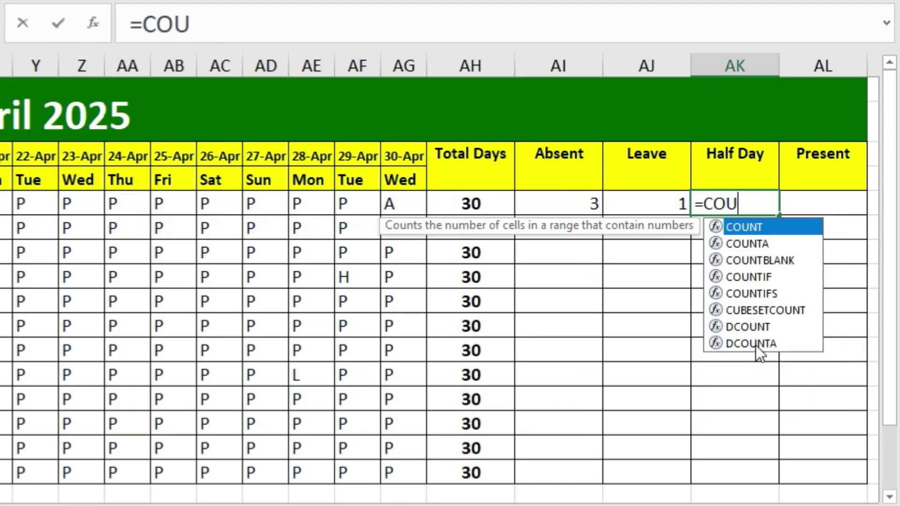
pyautogui.write('NTIF(')
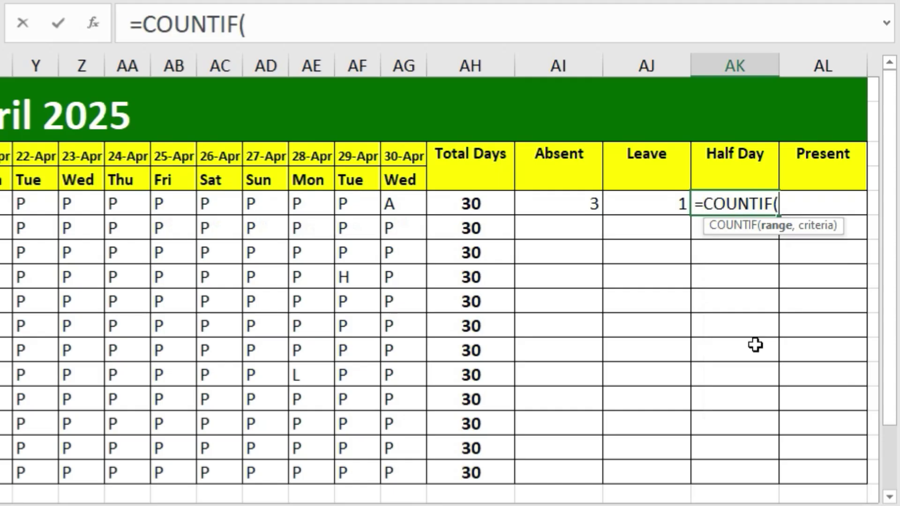
pyautogui.write('D5')
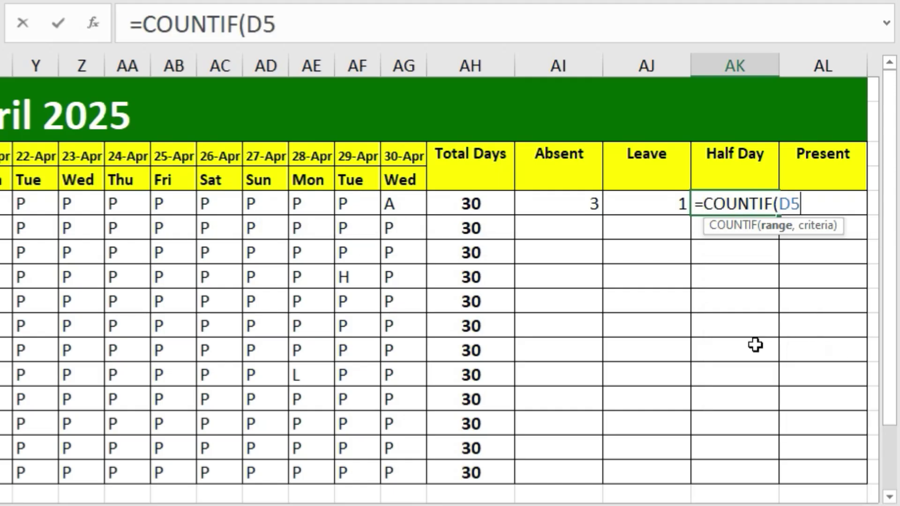
pyautogui.write(':AG5')
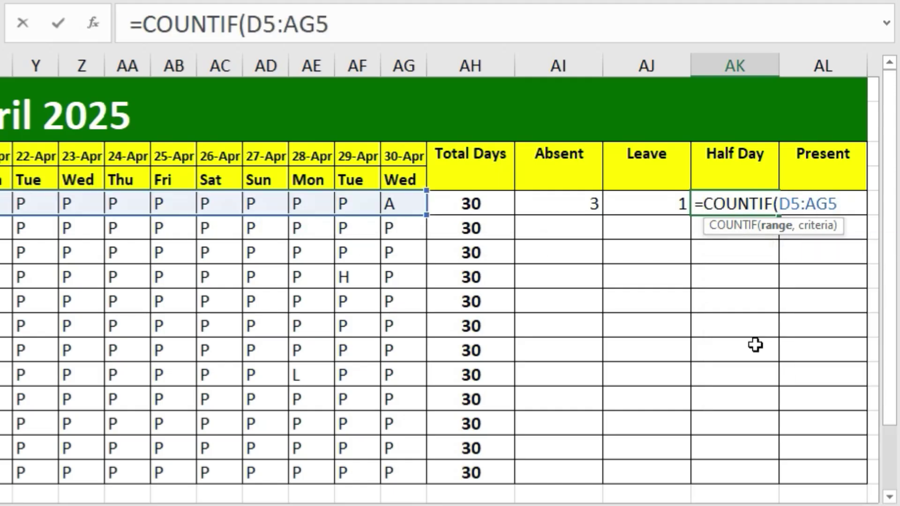
pyautogui.write(',')
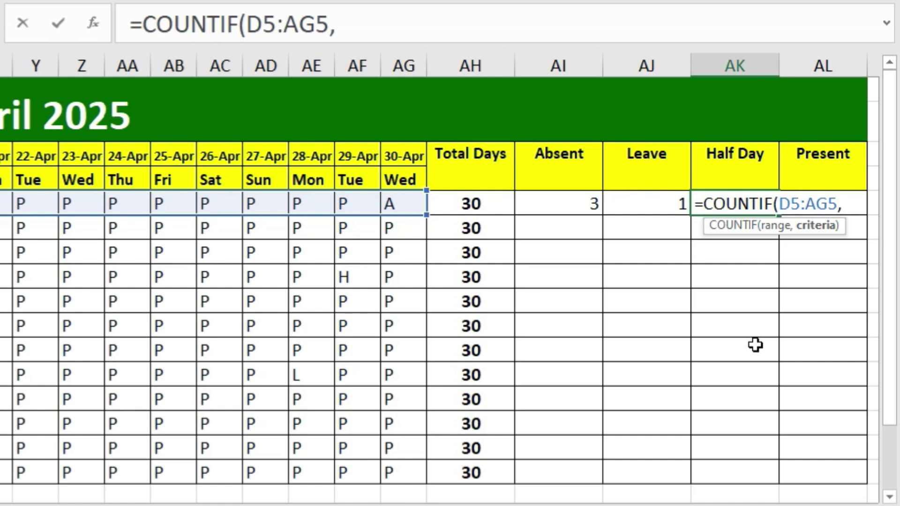
pyautogui.write('"H')
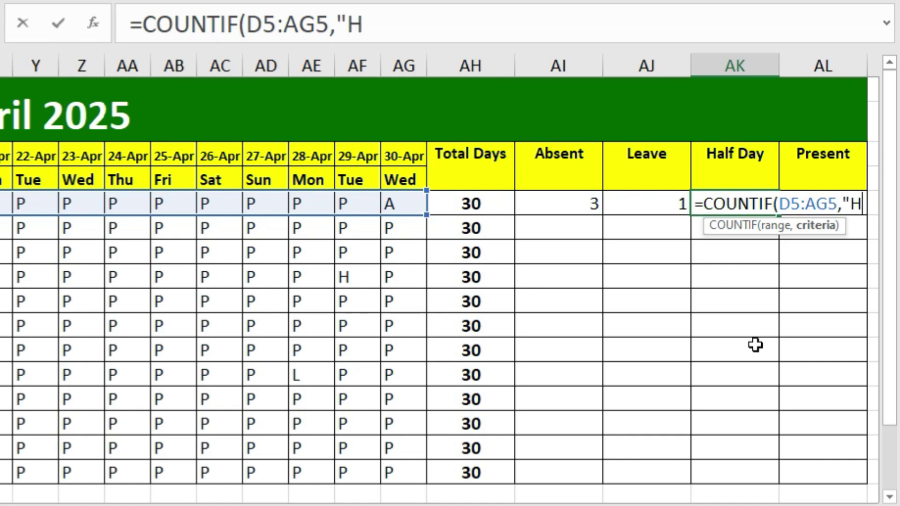
pyautogui.write('")')
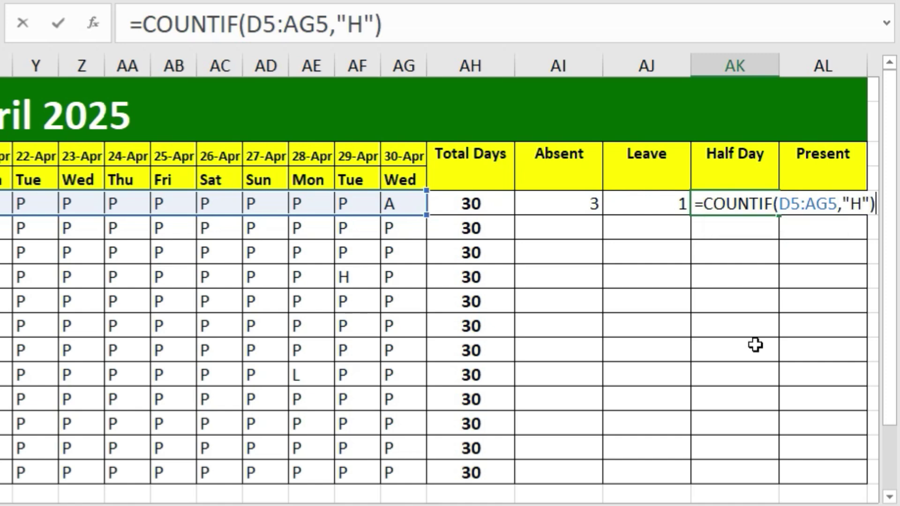
pyautogui.press('Return')
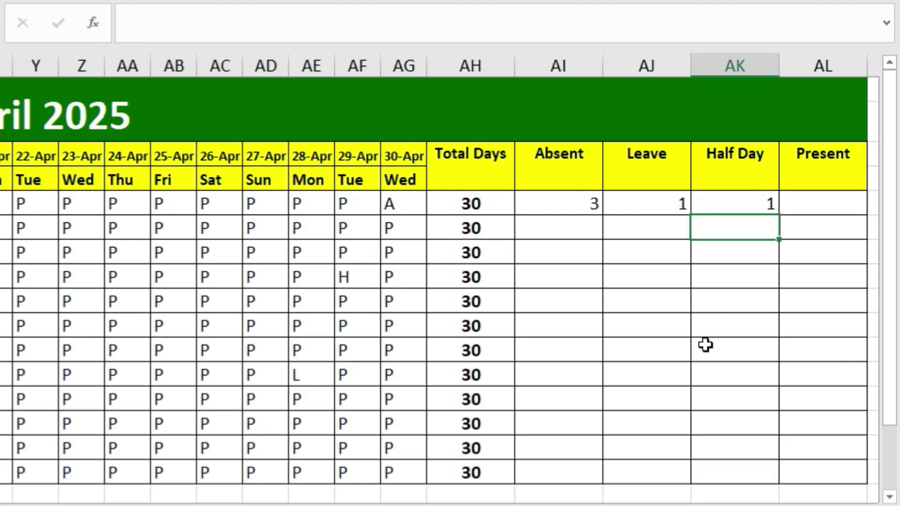
# Divide the Half Day count in AK5 by two, making the formula =COUNTIF(D5:AG5,"H")/2.
pyautogui.press('Up')
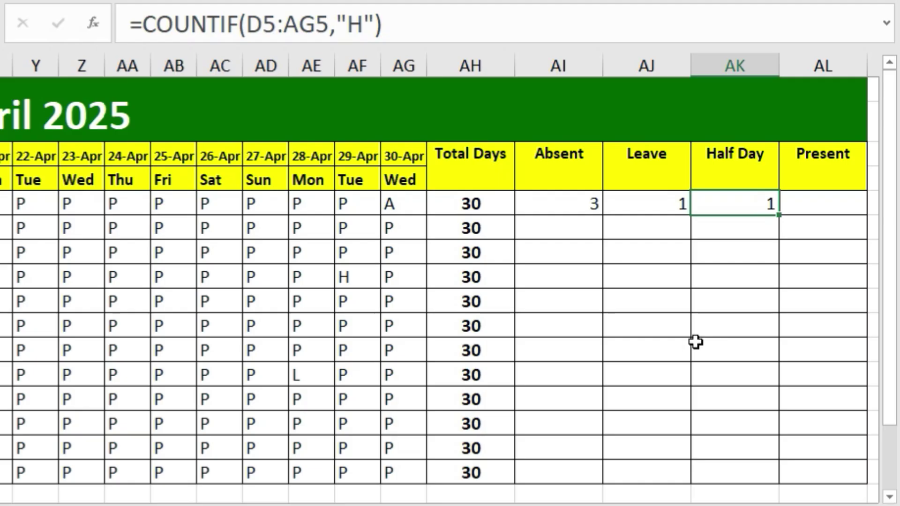
pyautogui.click(388, 22)
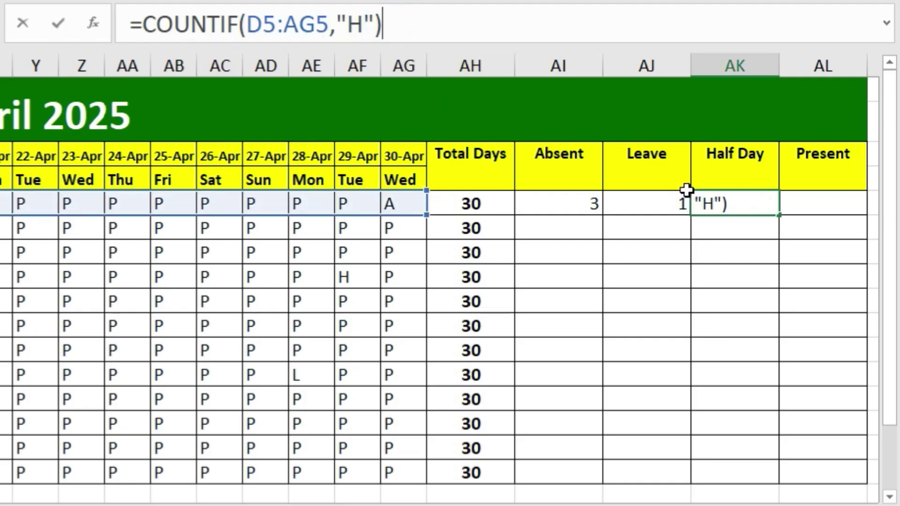
pyautogui.write('/2')
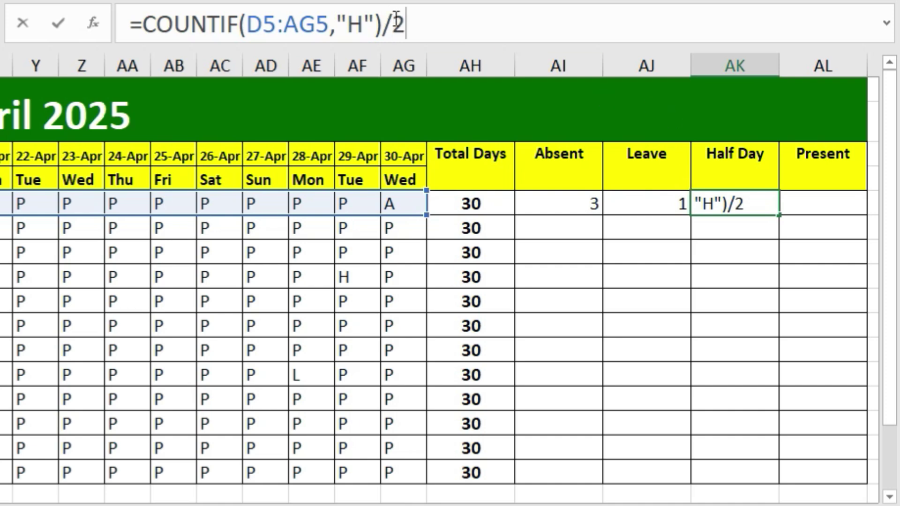
pyautogui.press('Return')
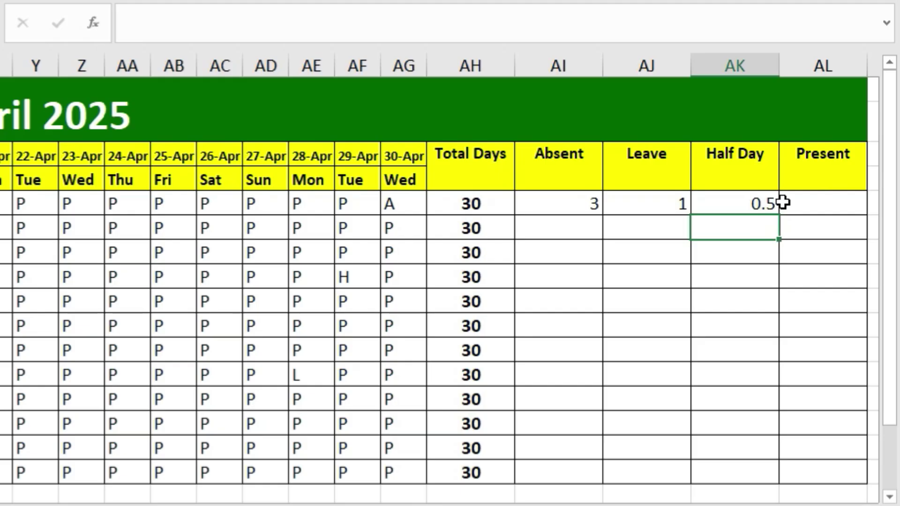
# Enter the formula =AH5-AI5-AJ5-AK5 in cell AL5 of the Present column.
pyautogui.click(808, 205)
pyautogui.write('=')
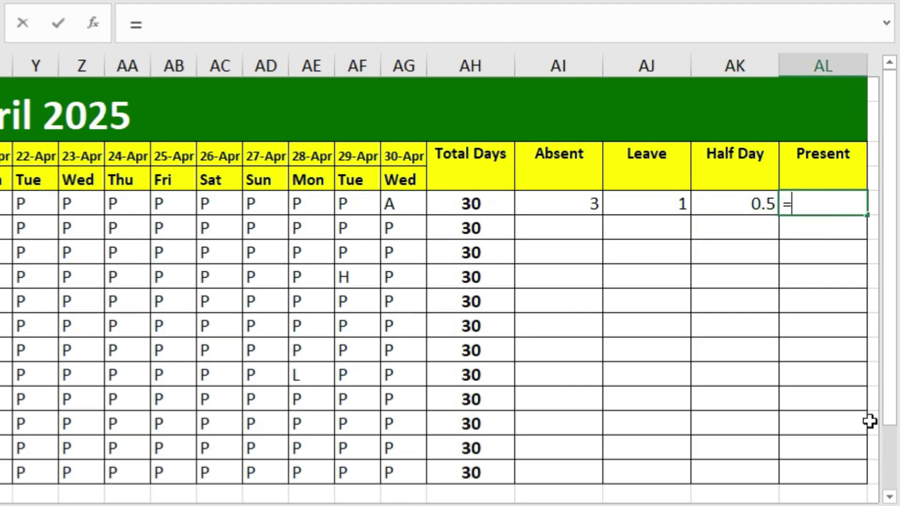
pyautogui.click(470, 203)
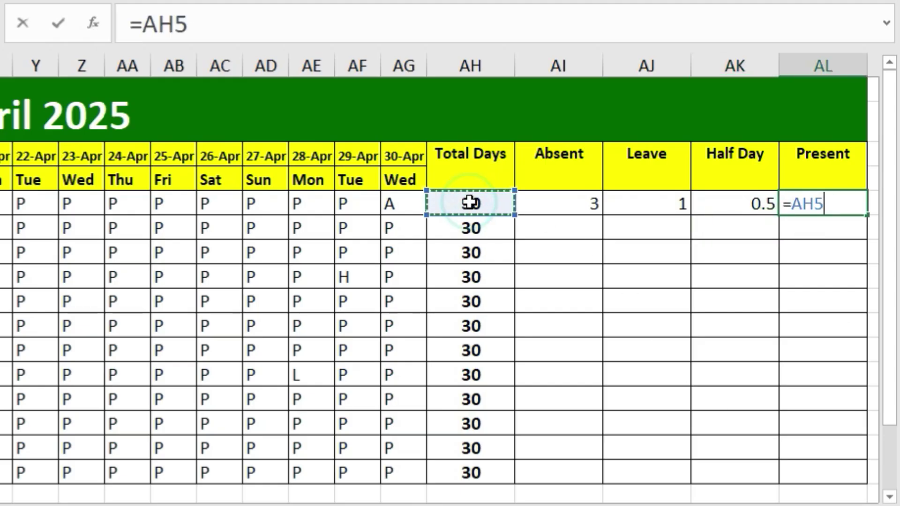
pyautogui.write('-')
pyautogui.click(562, 197)
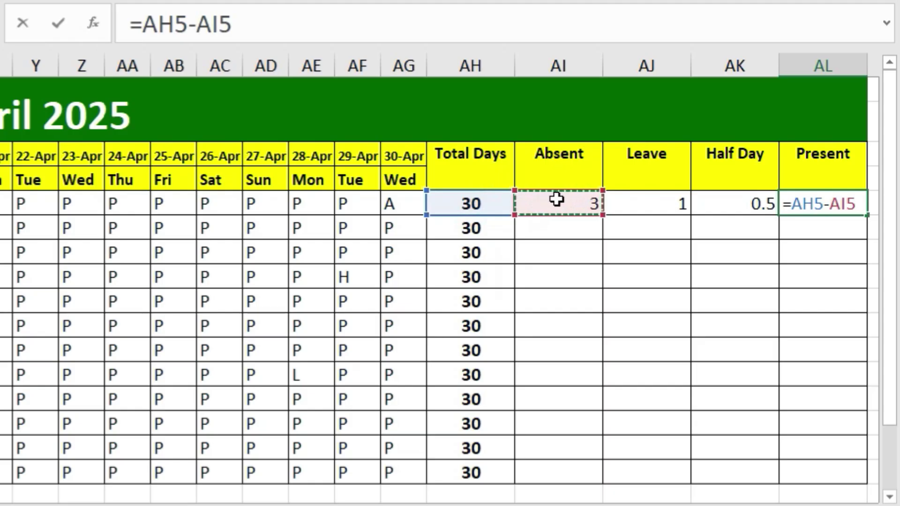
pyautogui.write('-')
pyautogui.click(643, 203)
pyautogui.write('-')
pyautogui.click(720, 205)
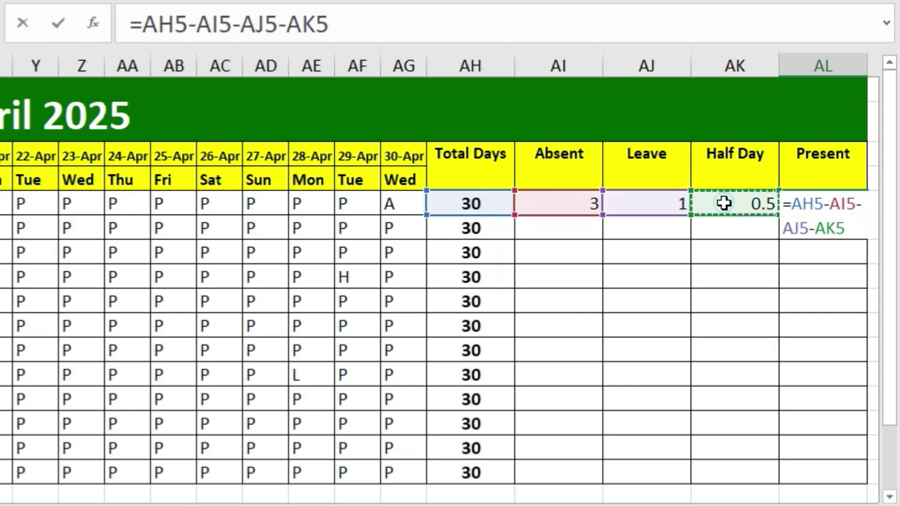
pyautogui.press('Return')
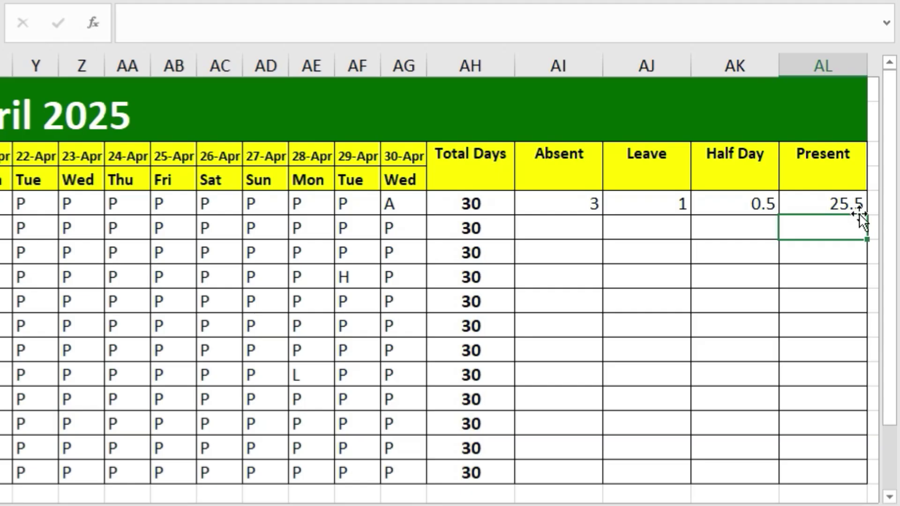
# Fill the Absent formula in AI5 and the Leave formula in AJ5 down to row 16.
pyautogui.click(564, 198)
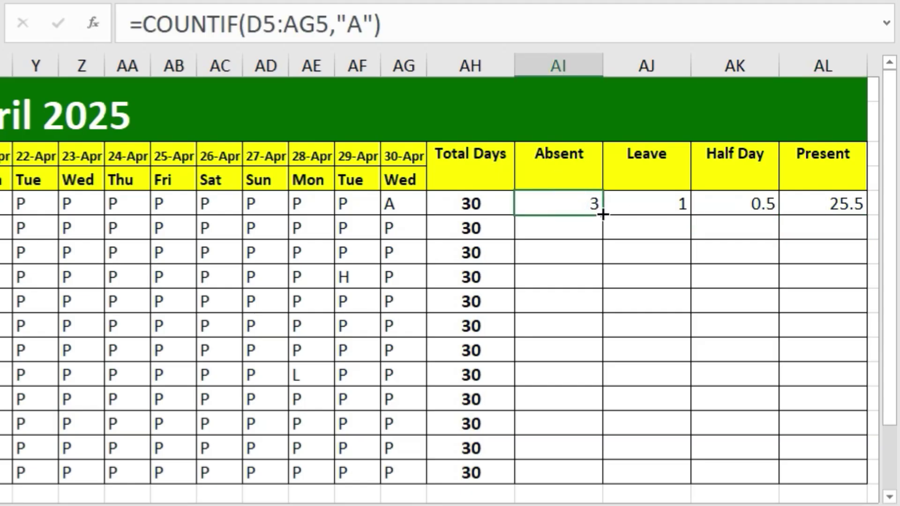
pyautogui.moveTo(602, 214); pyautogui.dragTo(589, 487)
pyautogui.click(656, 202)
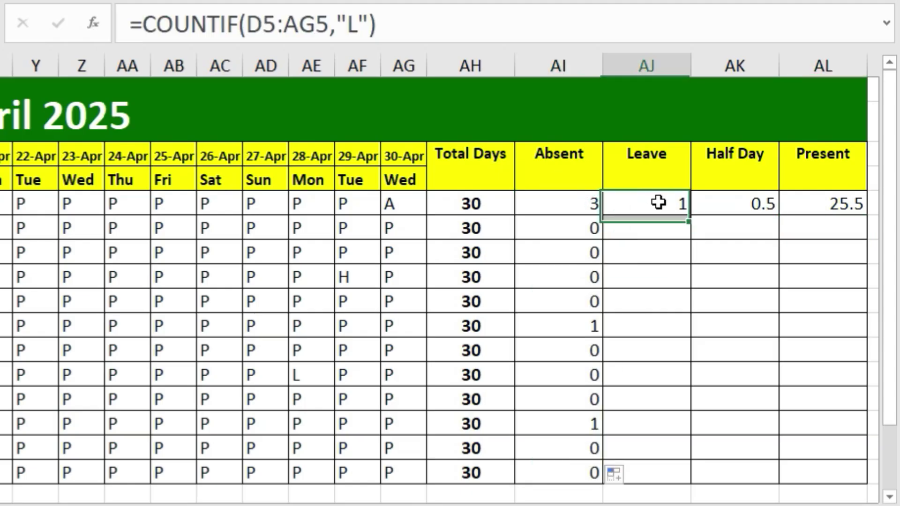
pyautogui.moveTo(695, 215); pyautogui.dragTo(695, 465)
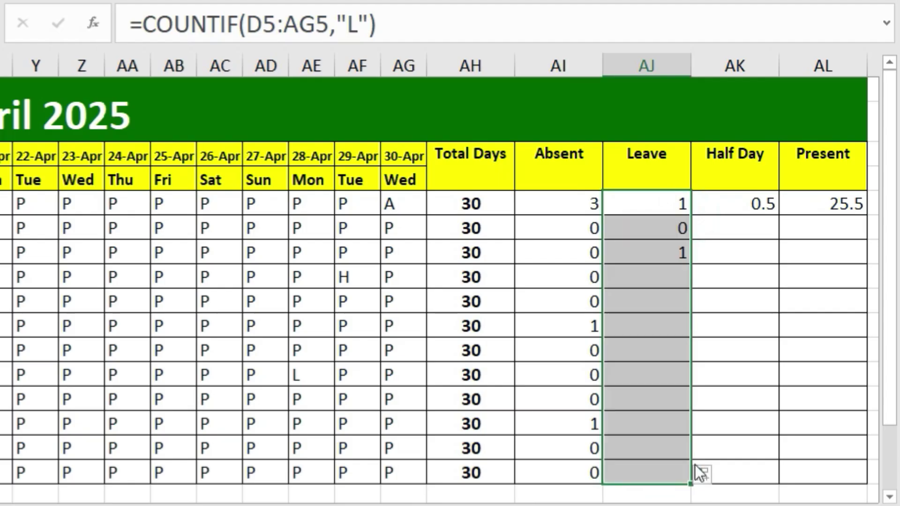
# Fill the Half Day formula in AK5 and the Present formula in AL5 down to row 16.
pyautogui.click(763, 197)
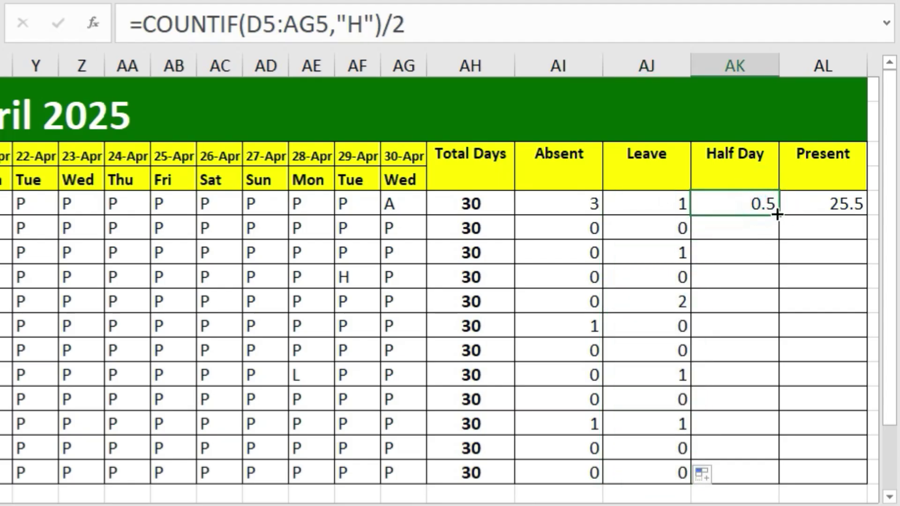
pyautogui.moveTo(779, 215); pyautogui.dragTo(758, 492)
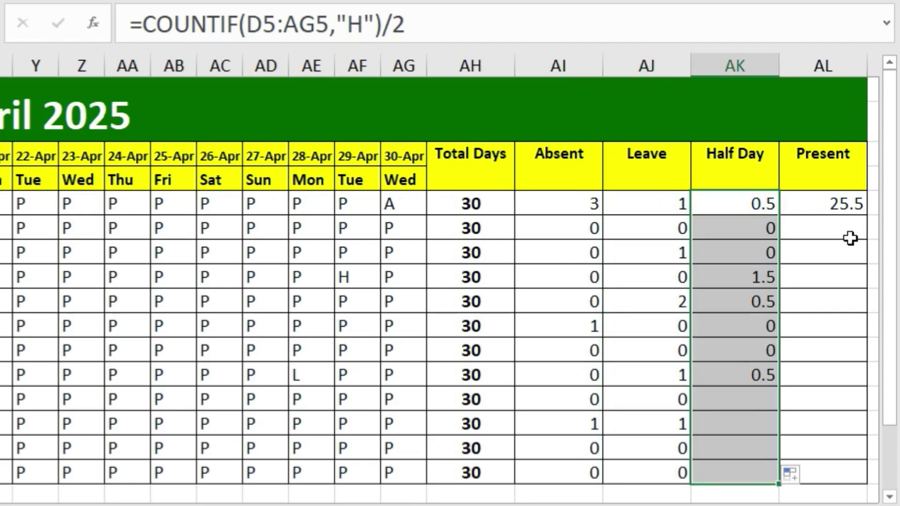
pyautogui.click(860, 192)
pyautogui.click(861, 207)
pyautogui.moveTo(864, 215); pyautogui.dragTo(842, 469)
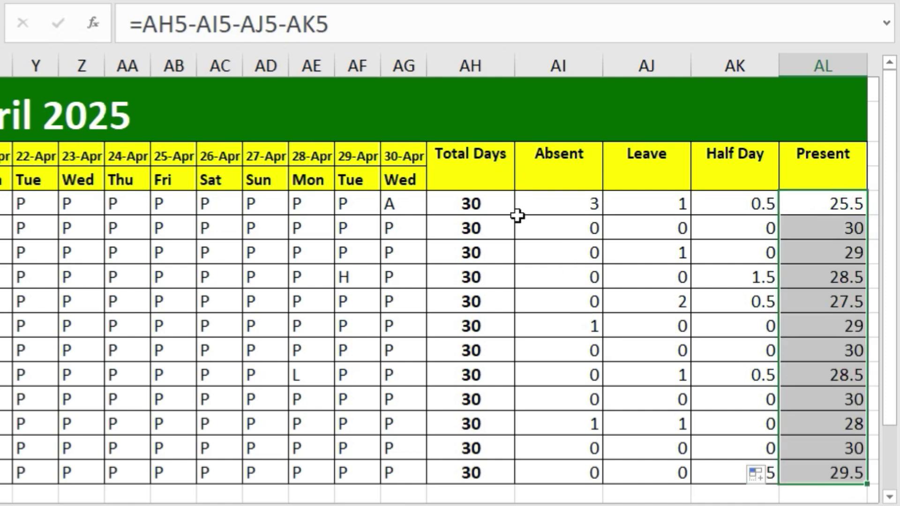
# Check the Total Days, Absent, Leave, Half Day and Present formulas in row 6.
pyautogui.click(473, 231)
pyautogui.click(583, 228)
pyautogui.click(647, 227)
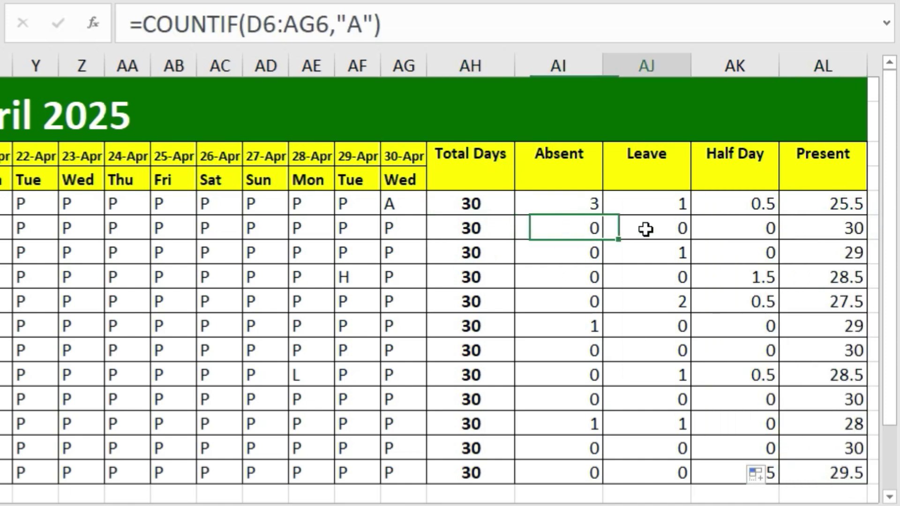
pyautogui.click(736, 226)
pyautogui.click(845, 233)
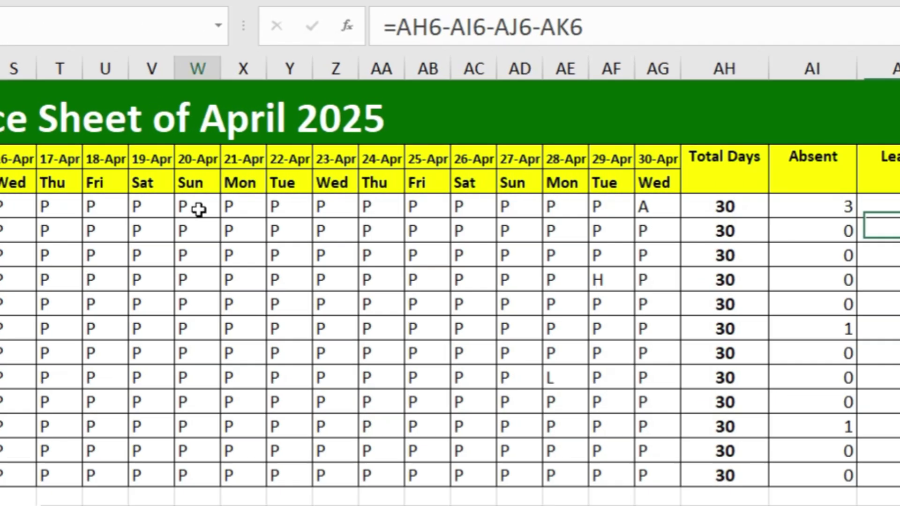
# Clear the attendance codes for Sunday 20-Apr in cells W5 to W16.
pyautogui.click(382, 206)
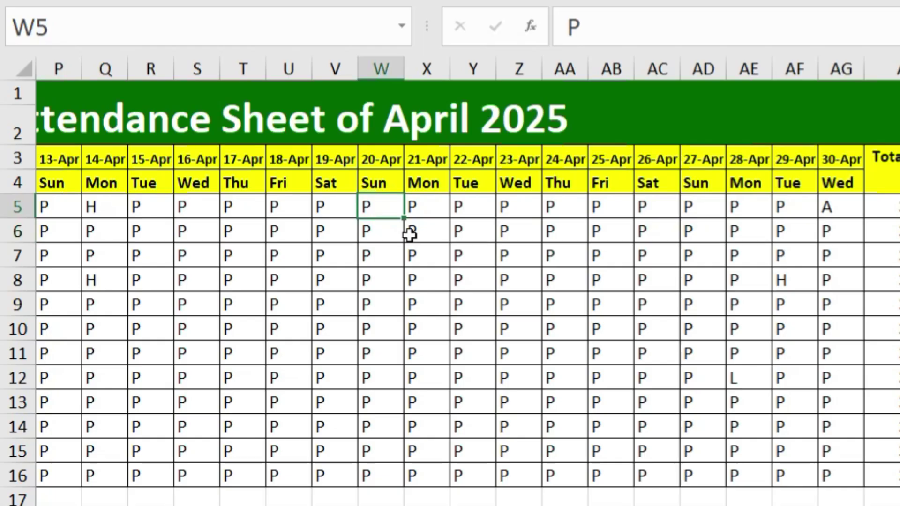
pyautogui.write('sun')
pyautogui.press('Escape')
pyautogui.moveTo(382, 206); pyautogui.dragTo(382, 469)
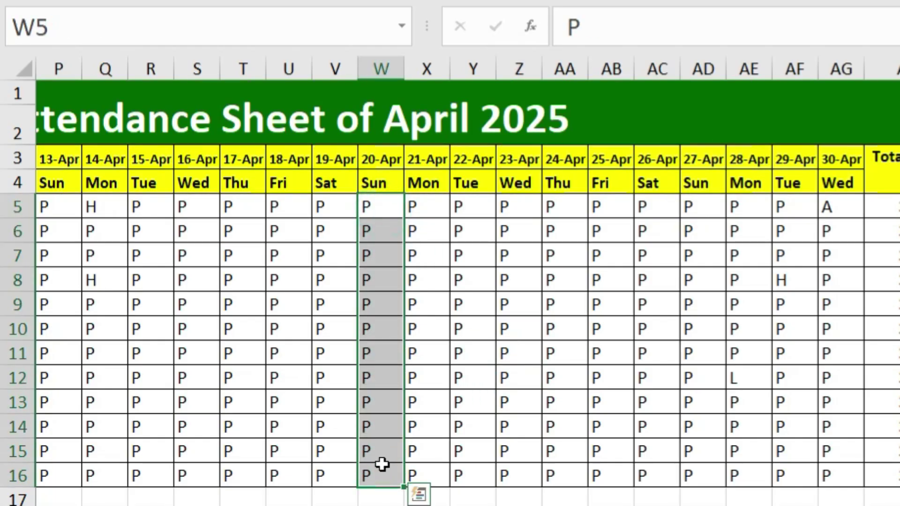
pyautogui.press('Delete')
pyautogui.keyDown('shift'); pyautogui.click(379, 247); pyautogui.keyUp('shift')
# Enter the code S in W5 for Sunday 20-Apr and fill it down to row 16.
pyautogui.click(394, 212)
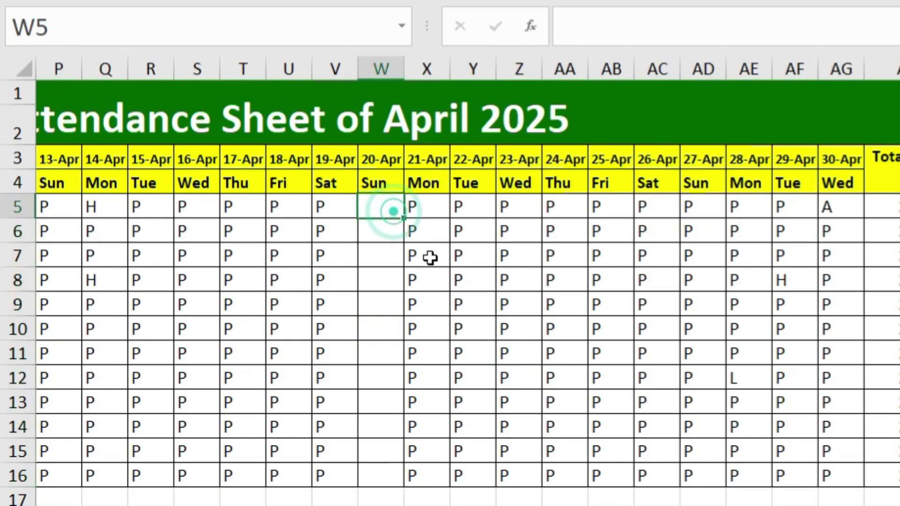
pyautogui.write('s')
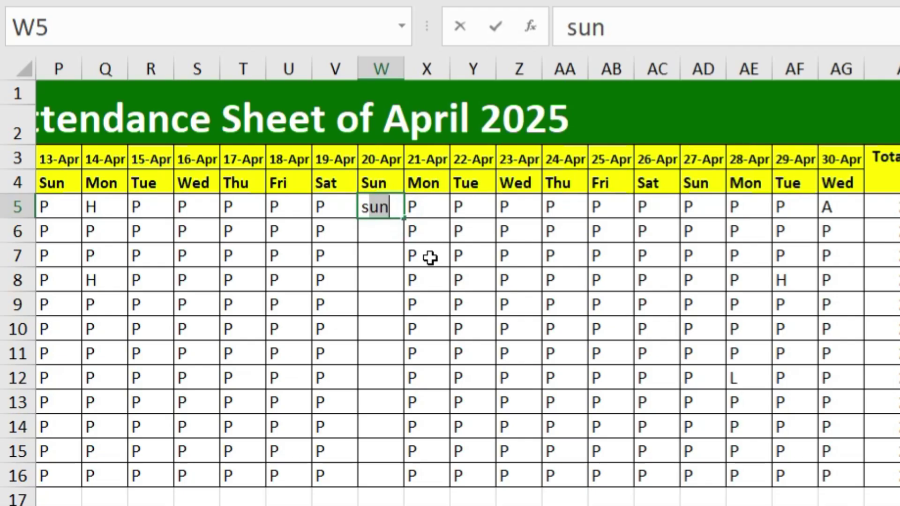
pyautogui.press('Delete')
pyautogui.write('s')
pyautogui.press('Delete')
pyautogui.press('Return')
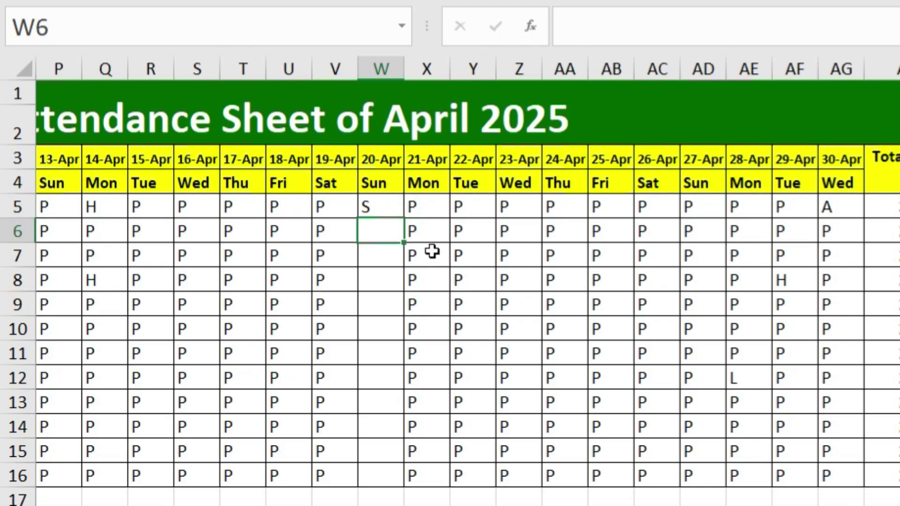
pyautogui.click(389, 208)
pyautogui.moveTo(403, 218); pyautogui.dragTo(394, 477)
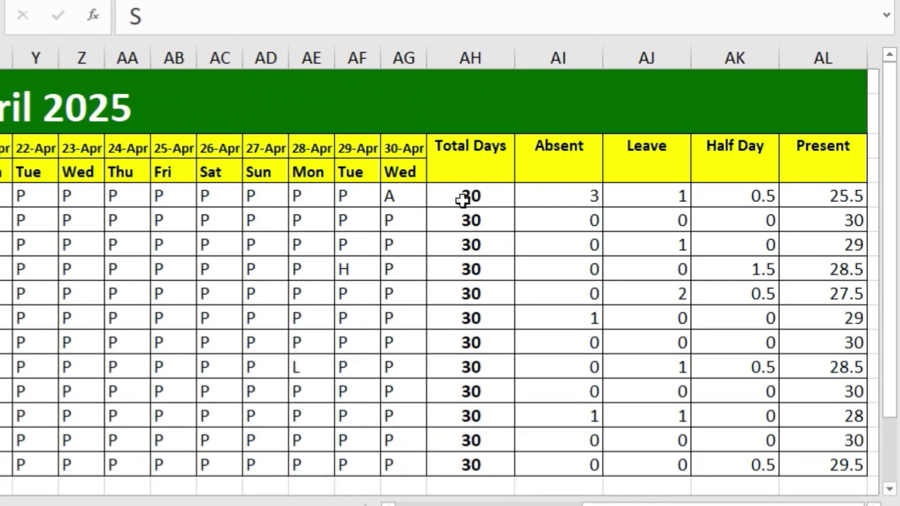
# Check the Total Days, Absent, Leave and Half Day formulas in row 5.
pyautogui.click(478, 196)
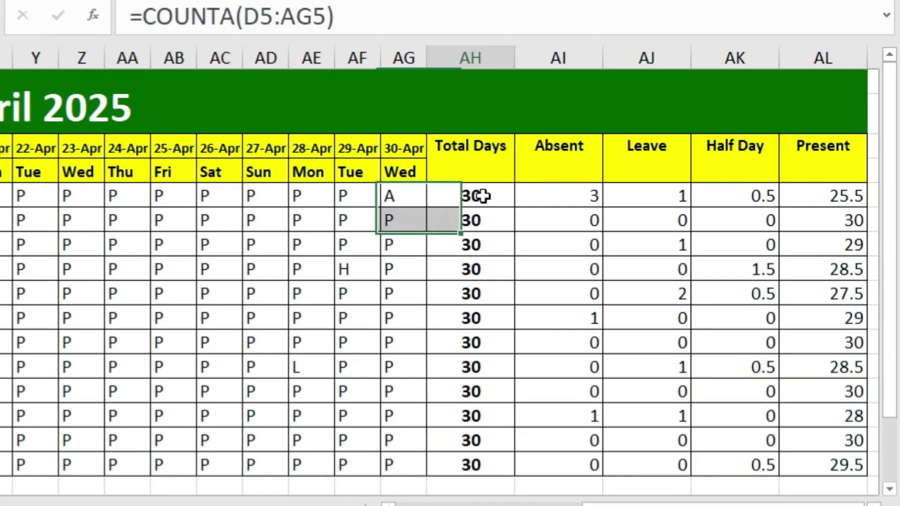
pyautogui.click(587, 191)
pyautogui.click(686, 200)
pyautogui.click(727, 198)
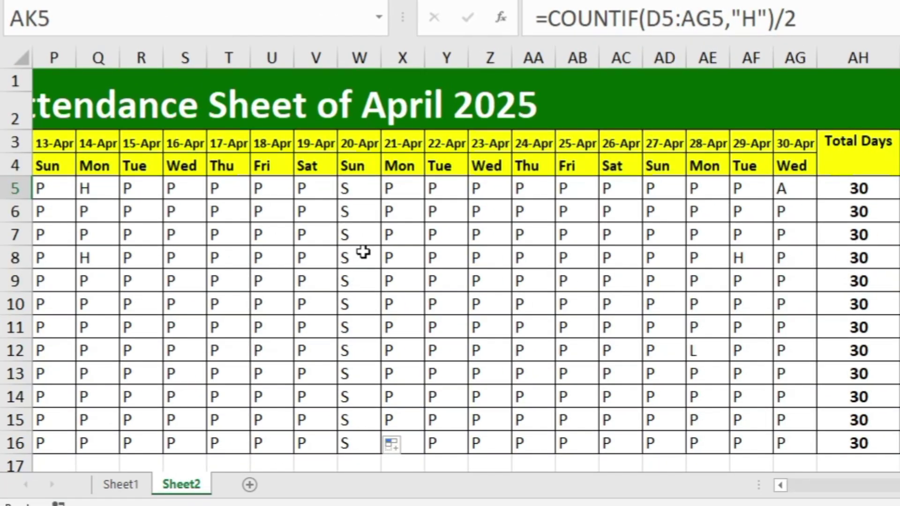
# Undo the S fill, the S entry and the clearing of the Sunday 20-Apr column.
pyautogui.hotkey('ctrl', 'z')
pyautogui.hotkey('ctrl', 'z')
pyautogui.hotkey('ctrl', 'z')
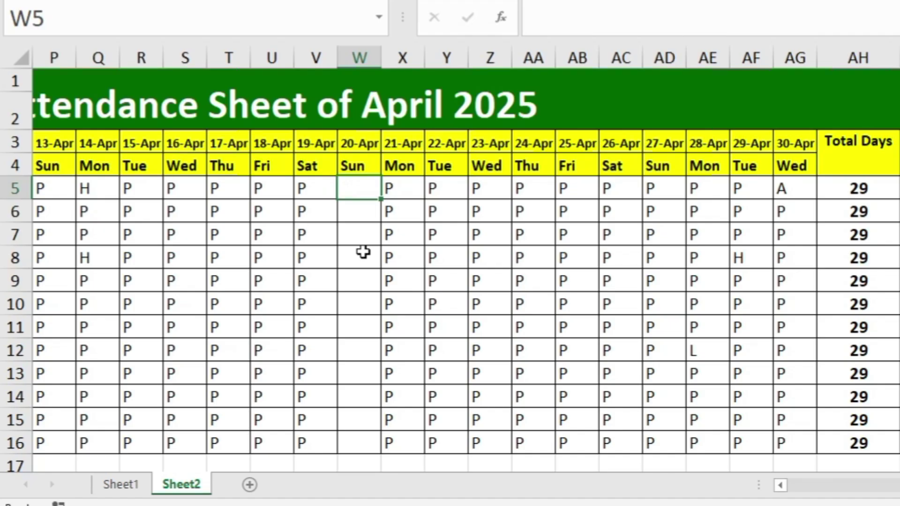
pyautogui.click(602, 298)
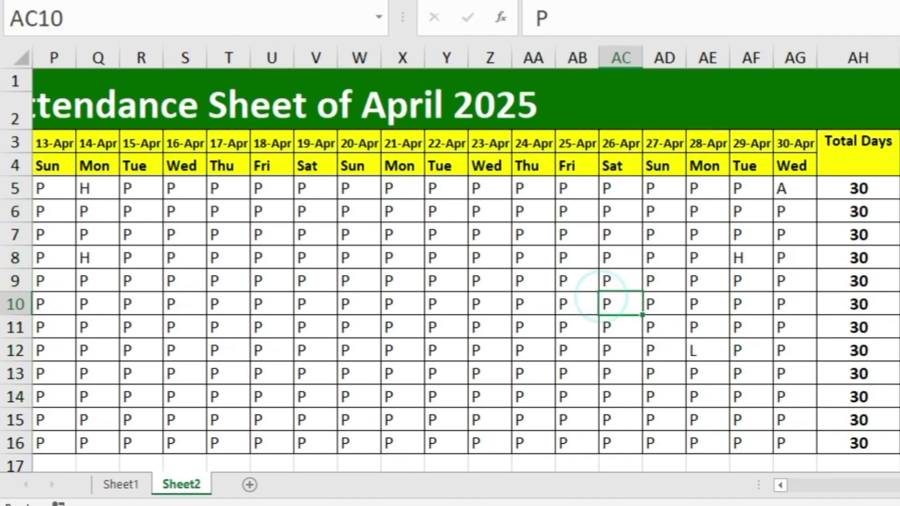